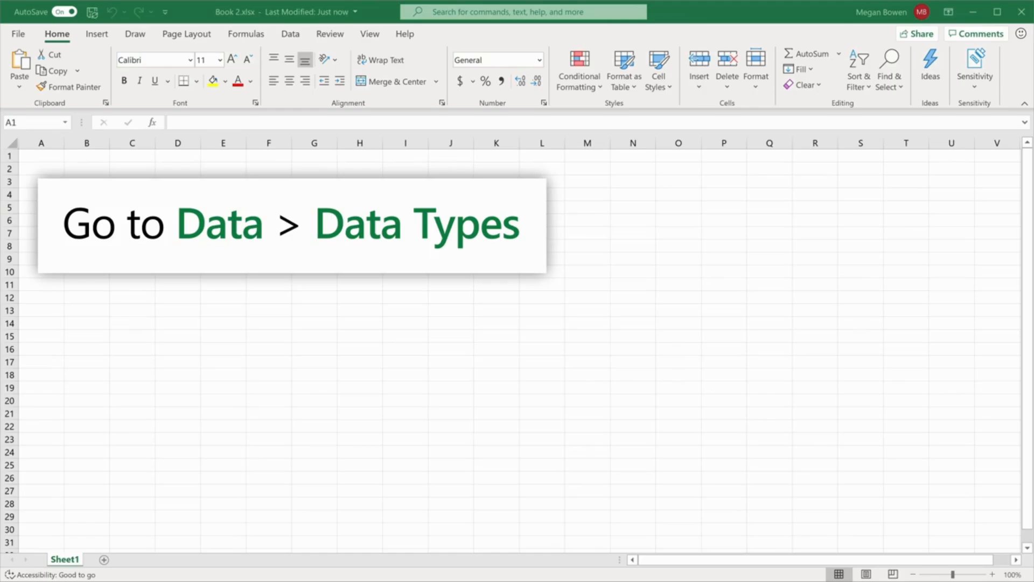
Step: View the available data types and fill A1:A29 with the supplier company names, starting with Aux joyeux ecclésiastiques
left_click(297, 34)
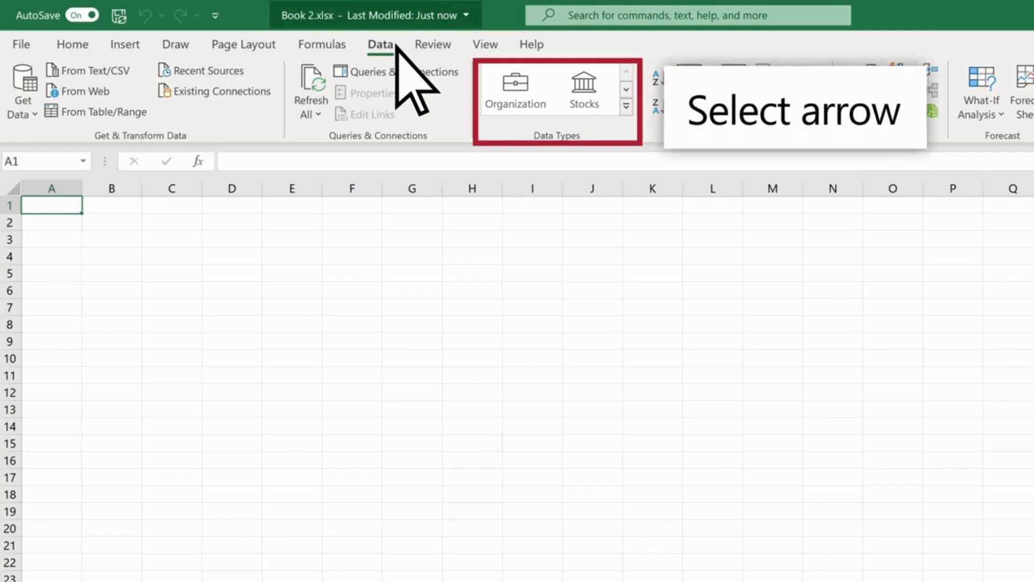
left_click(625, 106)
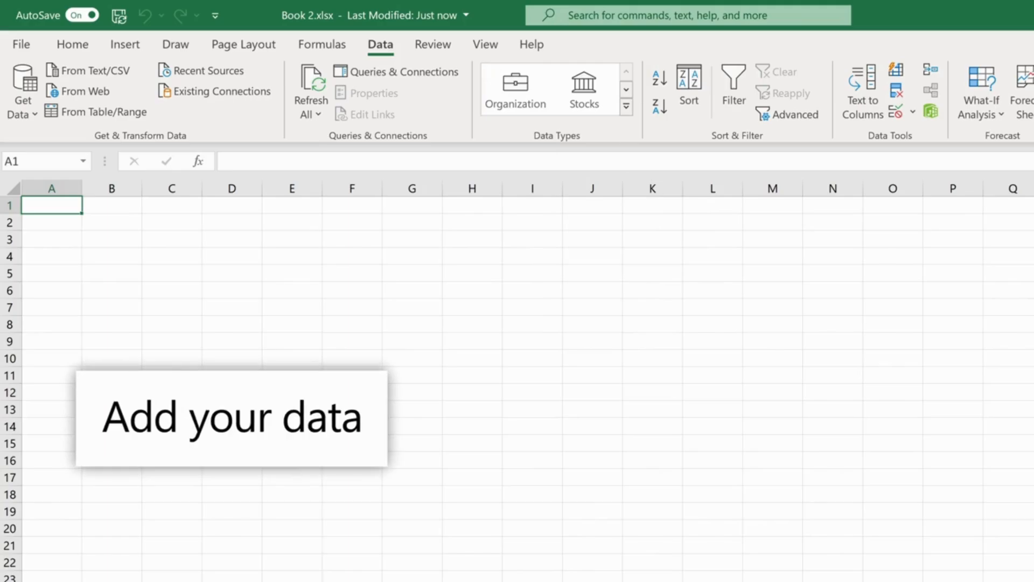
type("Aux joyeux ecclésiastiques Bigfoot Breweries Cooperativa de Quesos 'Las Cabras' Escargots Nouveaux Exotic Liquids Forêts d'érables Formaggi Fortini s.r.l. Gai pâturage G'day, Mate Grandma Kelly's Homestead Heli Süßwaren GmbH & Co. KG Karkki Oy Leka Trading Lyngbysild Ma Maison Mayumi's New England Seafood Cannery New Orleans Cajun Delights Nord-Ost-Fisch Handelsgesellschaft mbH Norske Meierier Pasta Buttini s.r.l. Pavlova, Ltd. PB Knäckebröd AB Plutzer Lebensmittelgroßmärkte AG Refrescos Americanas LTDA Specialty Biscuits, Ltd. Svensk Sjöföda AB Tokyo Traders Zaanse Snoepfabriek")
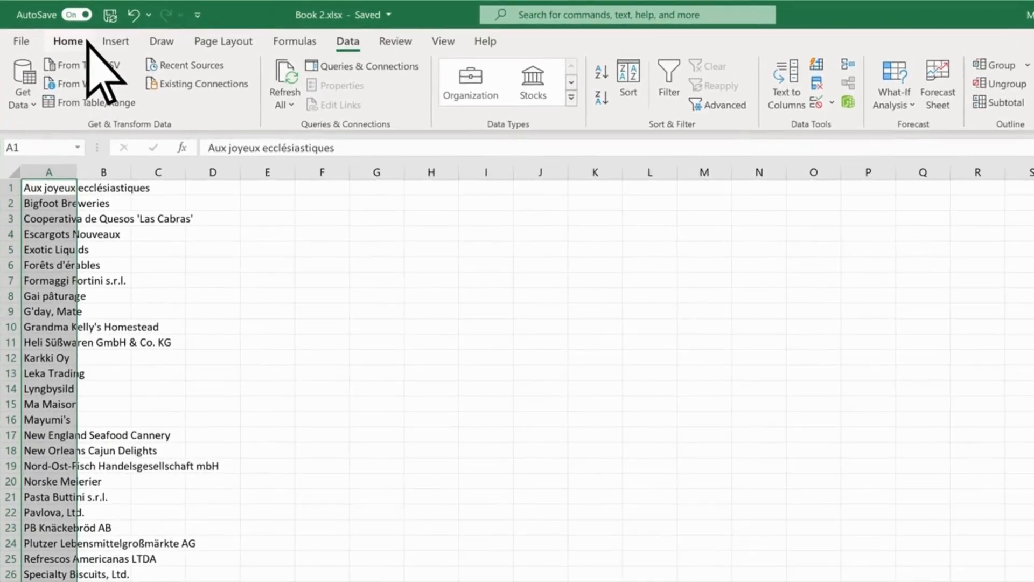
Step: Format A1:A29 as a table without existing headers, using the gold style from the first row of Medium styles
left_click(86, 42)
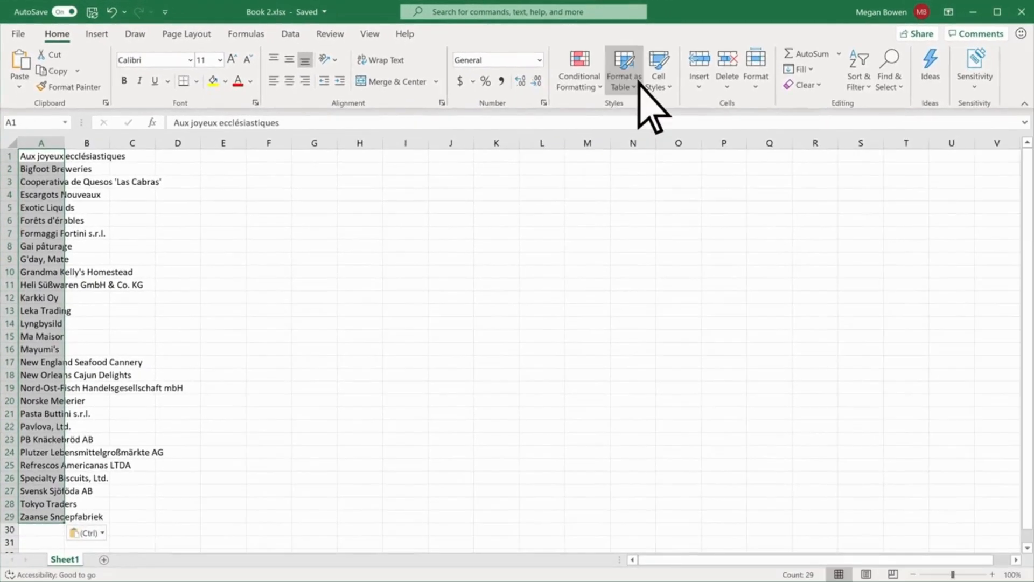
left_click(638, 86)
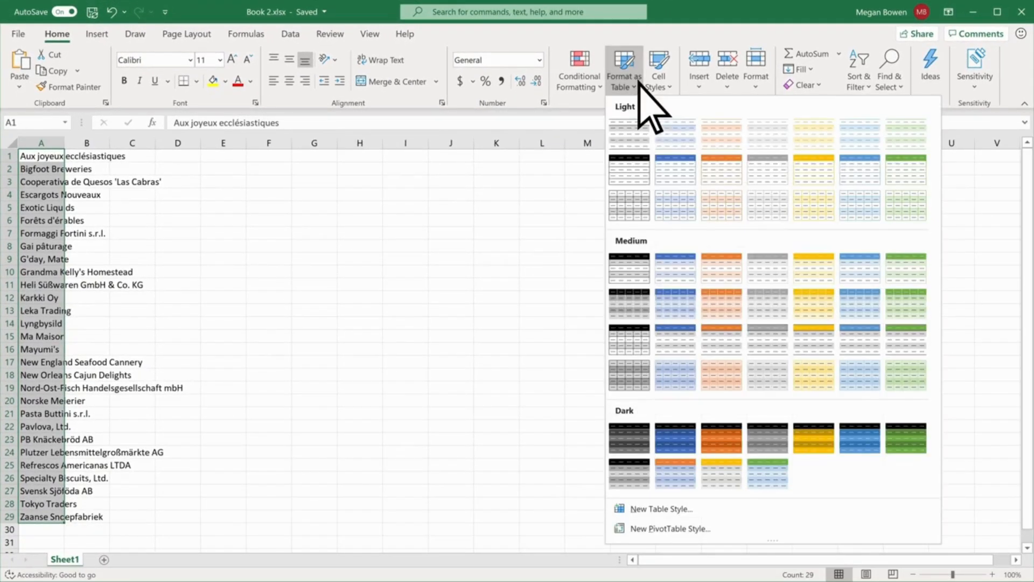
left_click(803, 258)
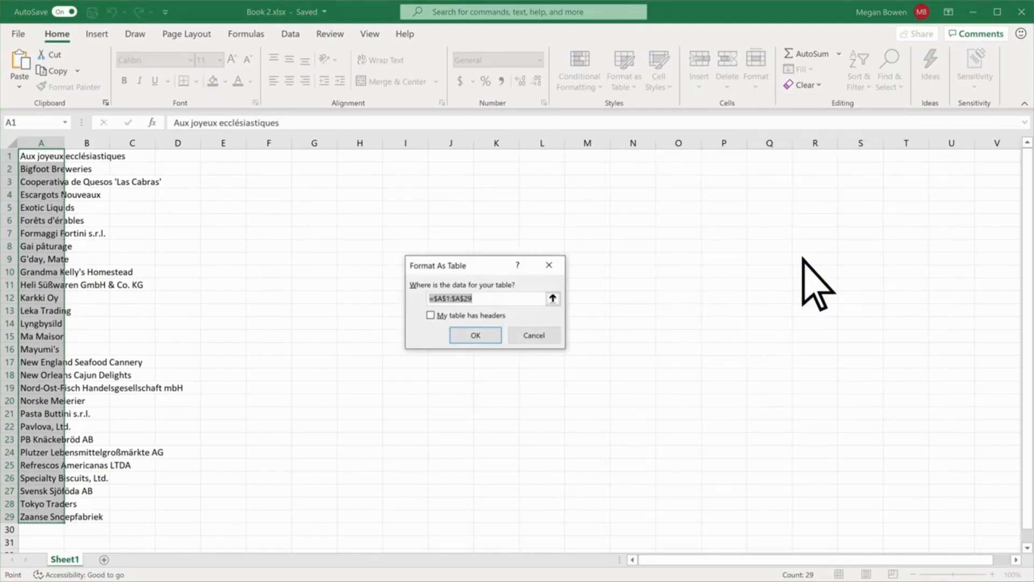
left_click(475, 336)
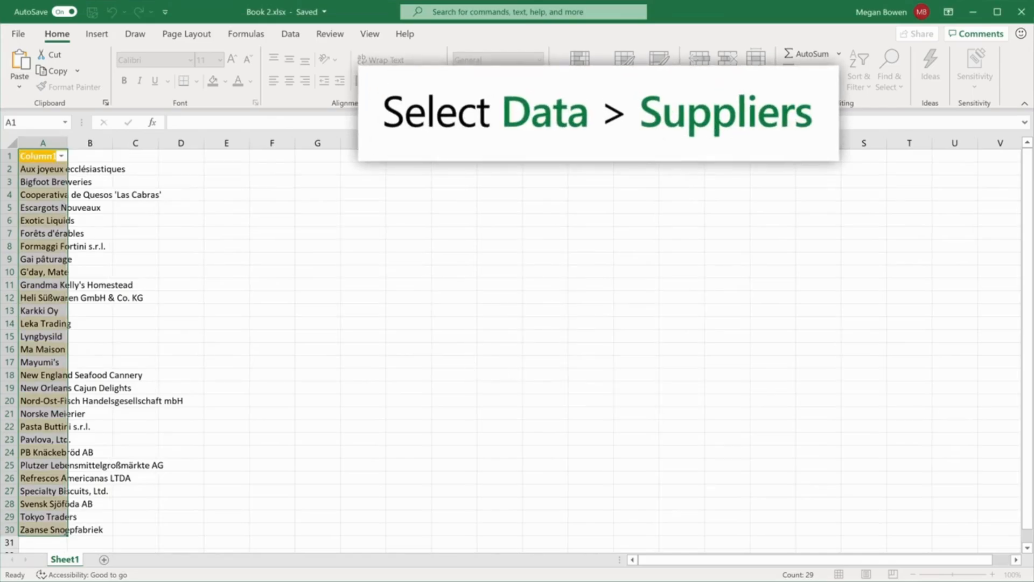
Step: Convert the supplier names to the organization's Suppliers data type and view the data card for Aux joyeux ecclésiastiques
left_click(291, 34)
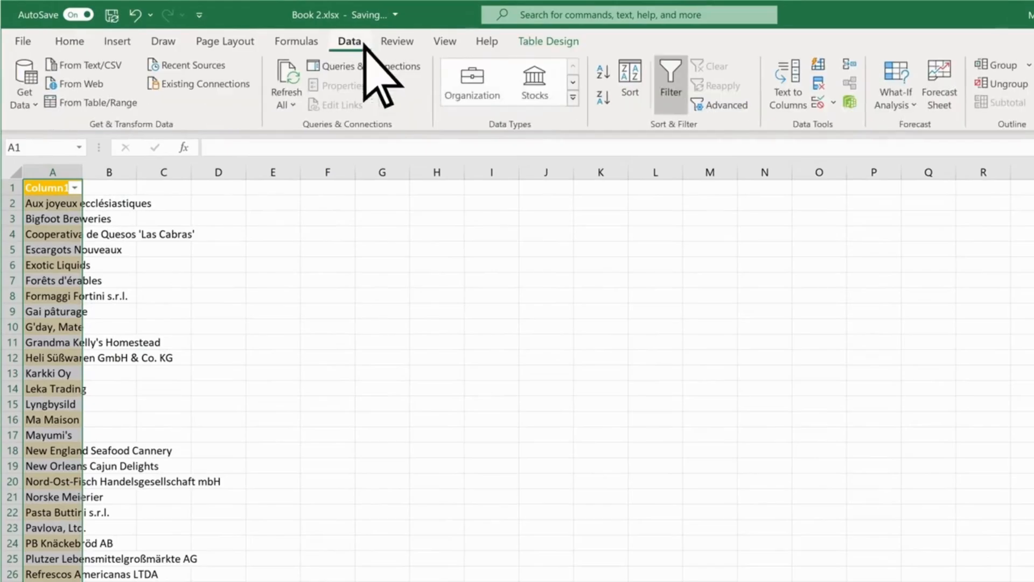
left_click(573, 98)
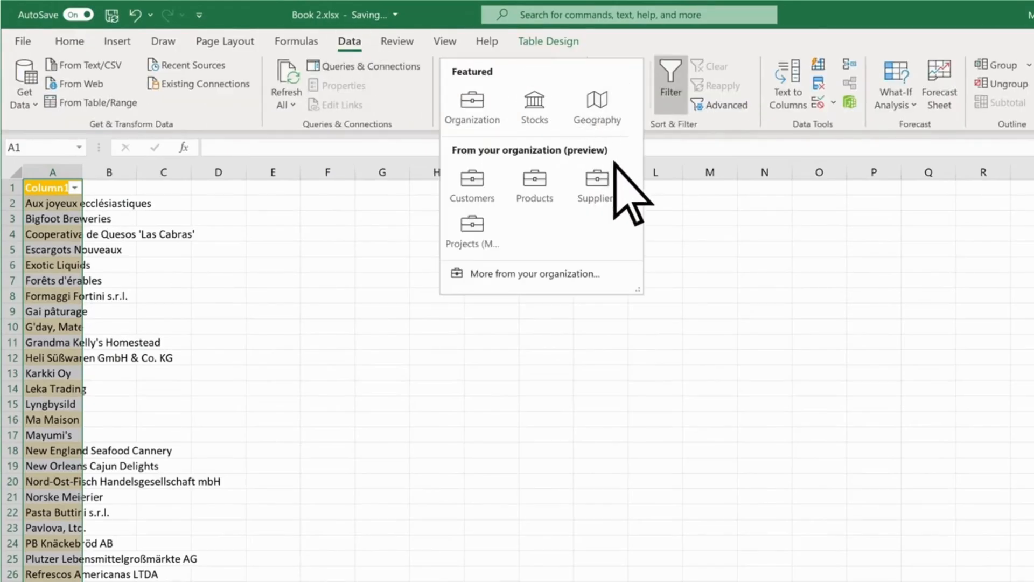
left_click(597, 186)
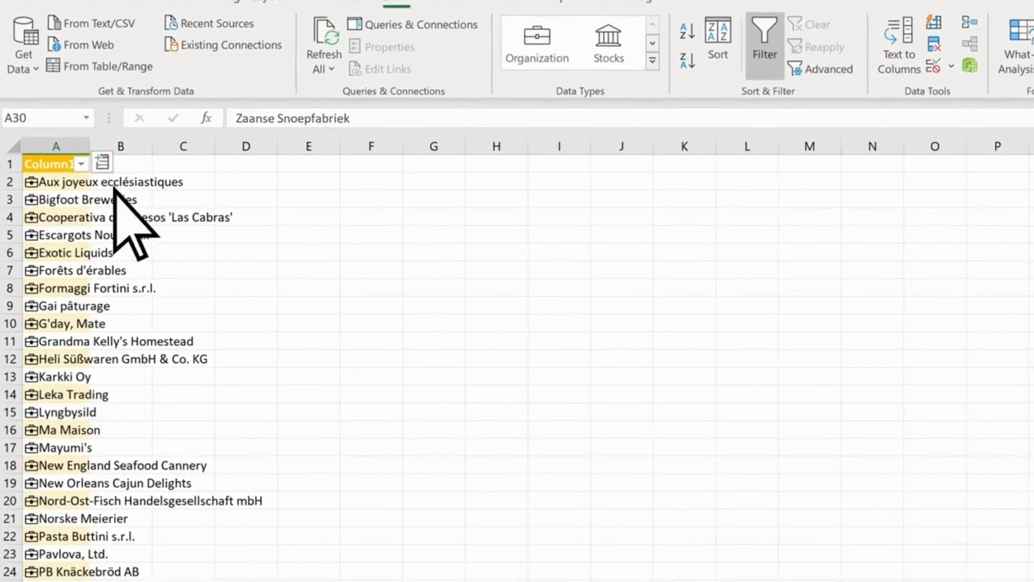
left_click(32, 181)
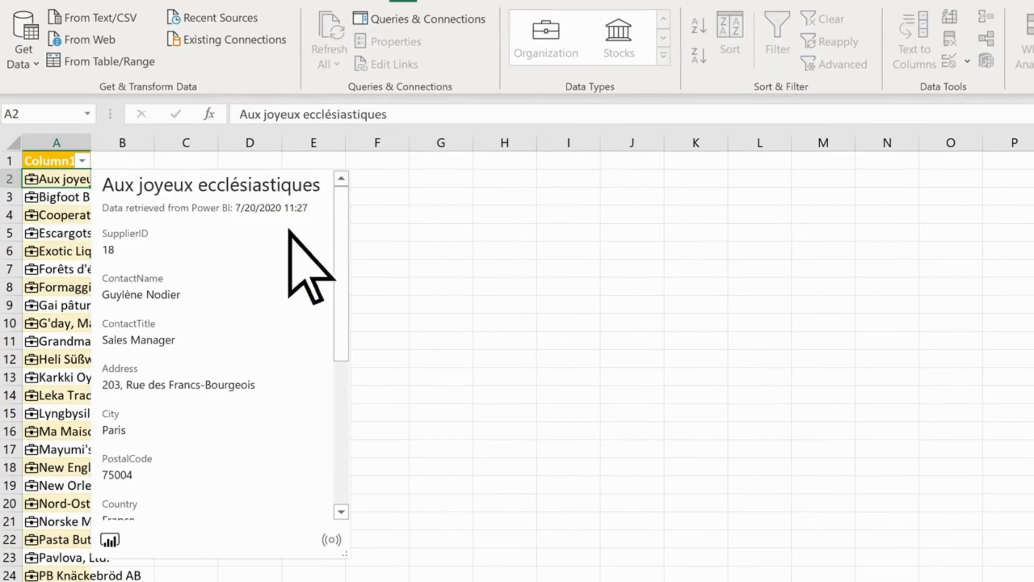
mouse_move(340, 243)
left_mouse_down()
mouse_move(340, 397)
mouse_move(342, 245)
left_mouse_up()
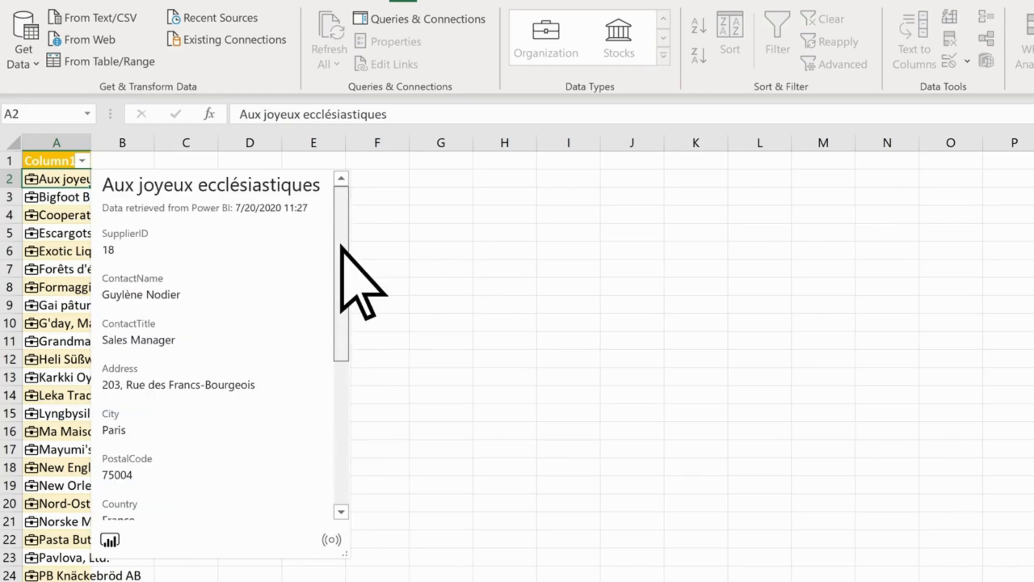
Step: Extract the ContactName, Address and City fields of Column1 into new table columns
left_click(58, 160)
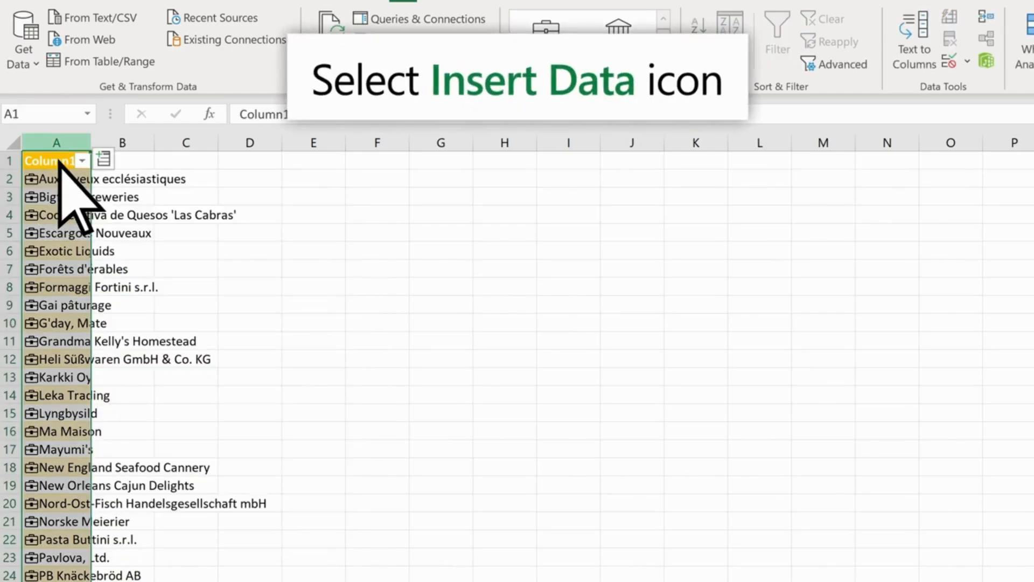
left_click(105, 159)
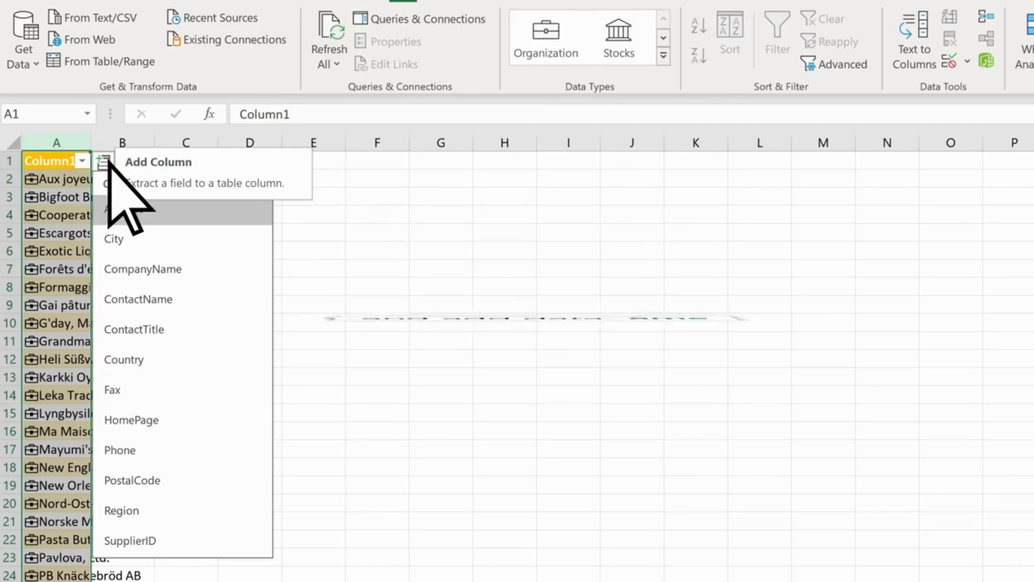
left_click(221, 295)
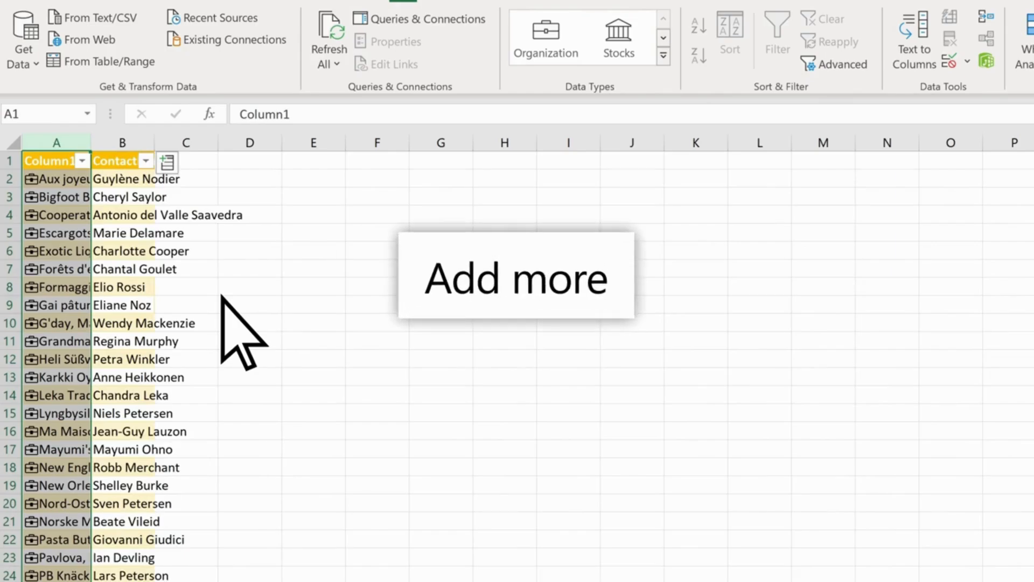
left_click(168, 162)
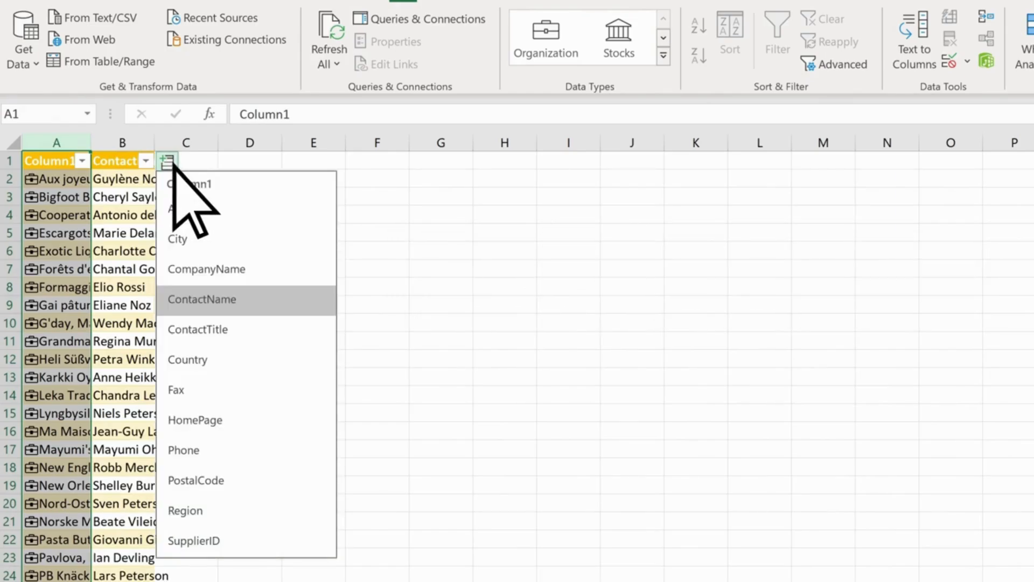
left_click(257, 206)
left_click(231, 162)
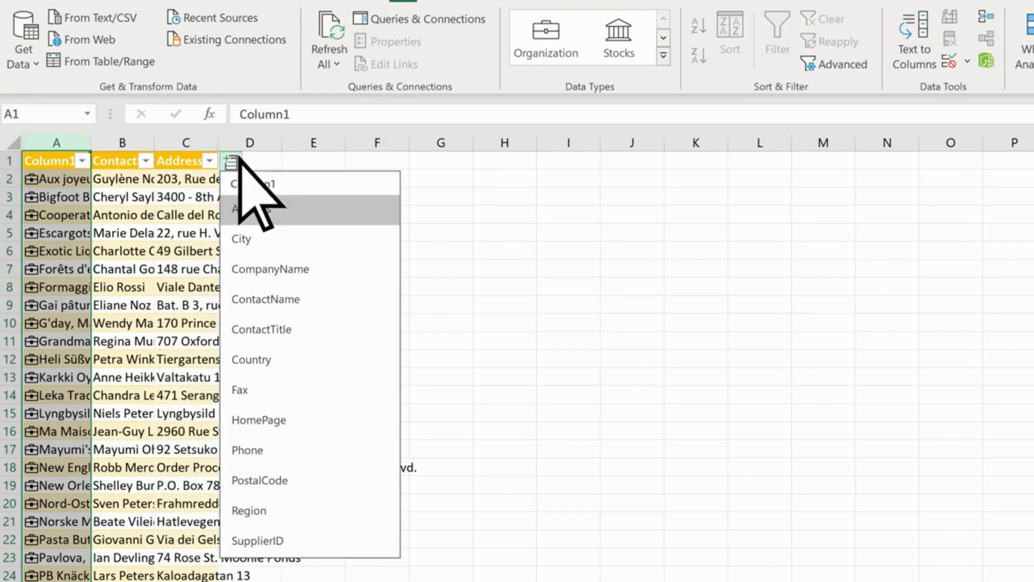
left_click(307, 238)
Step: Extract the Country, PostalCode and SupplierID fields into new table columns and auto-fit the width of all columns
left_click(295, 162)
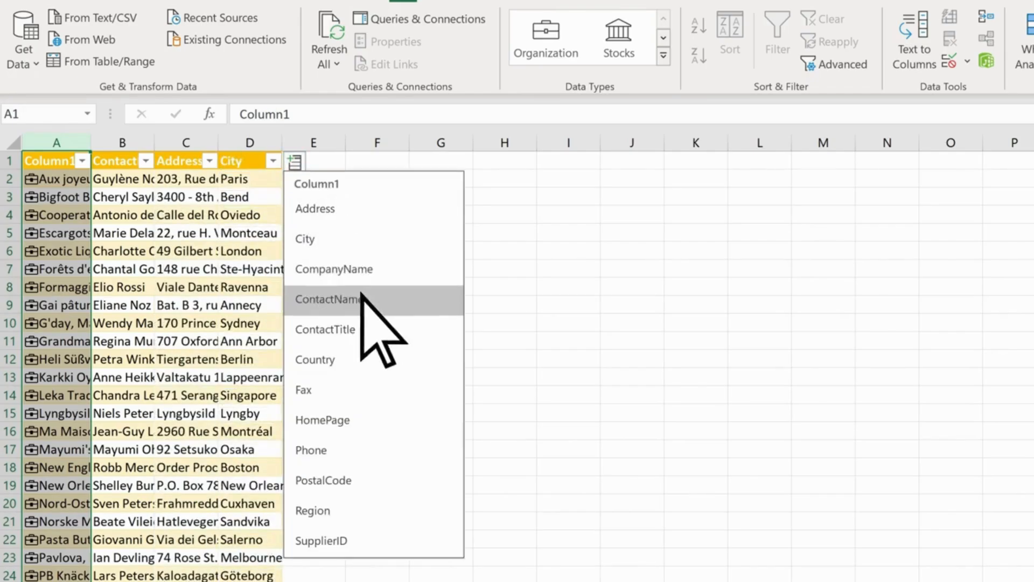
left_click(385, 355)
left_click(359, 161)
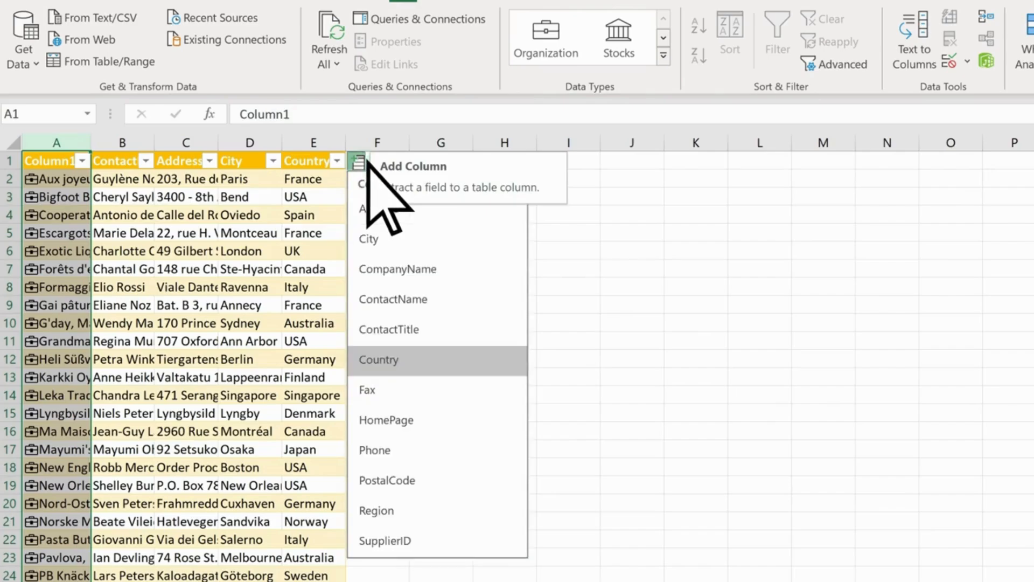
left_click(467, 481)
left_click(422, 162)
left_click(533, 474)
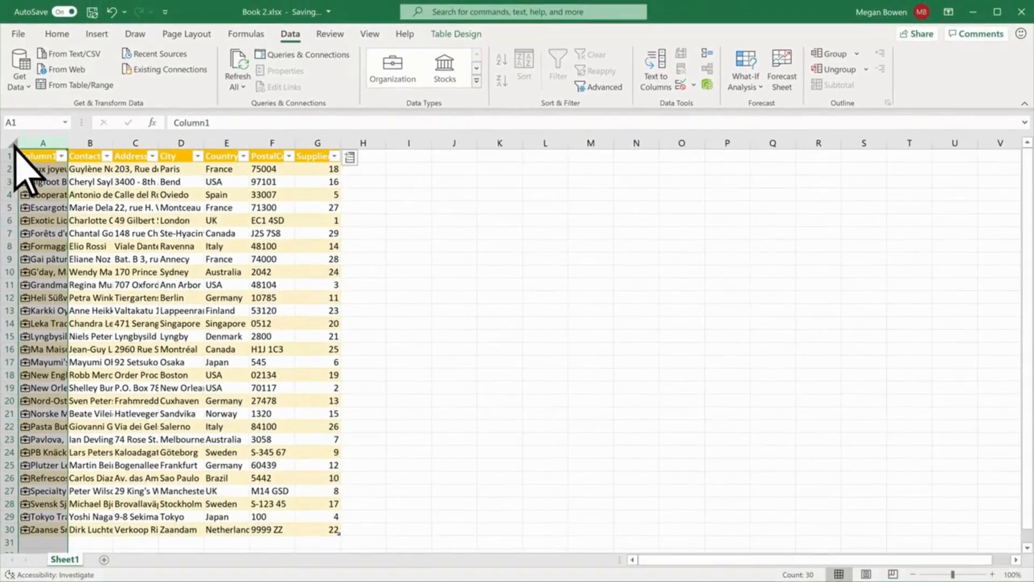
left_click(15, 142)
double_click(67, 143)
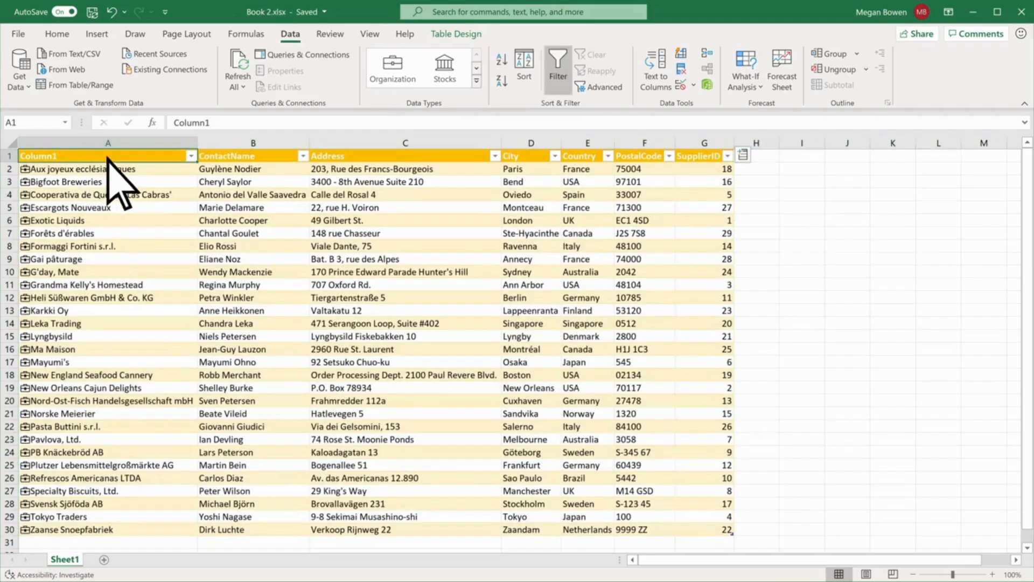
Step: Rename the table header in A1 as Supplier and refresh all the data
left_click(105, 155)
type("Supplier")
left_click(847, 298)
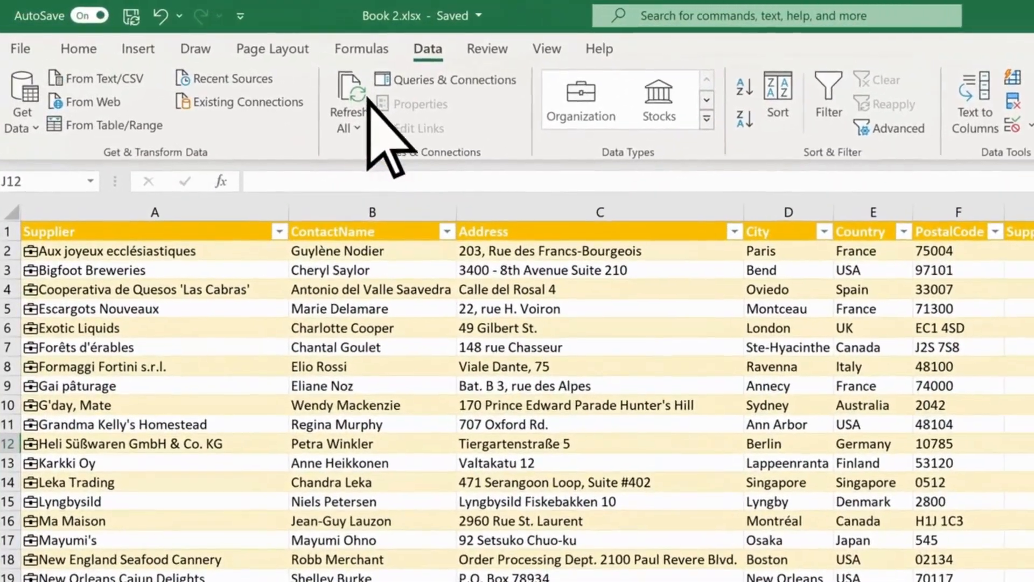
left_click(368, 102)
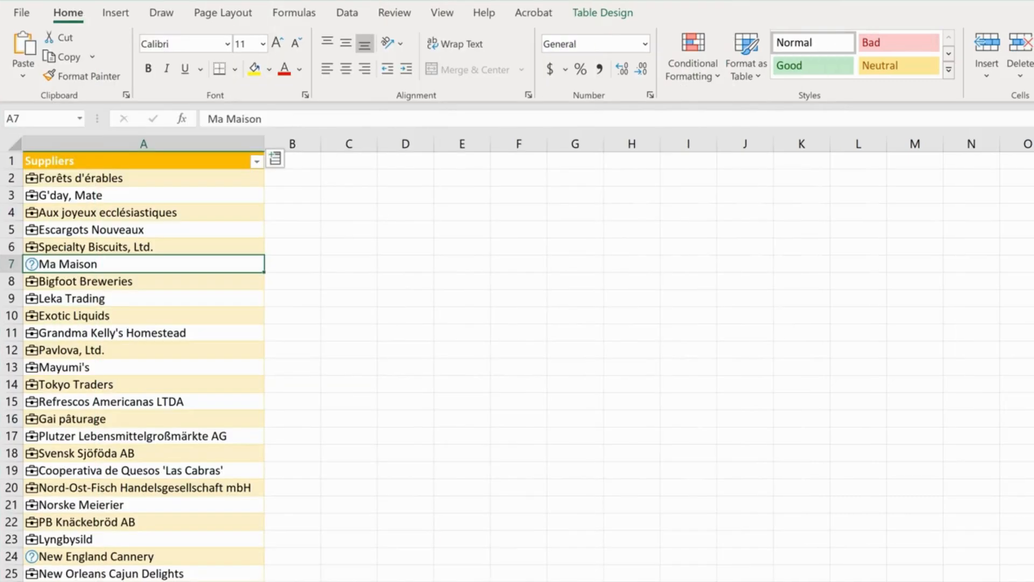
Step: Resolve the unmatched entries in A7 and A24 to Ma Maison and New England Seafood Cannery, checking Ma Maison's details first
left_click(31, 264)
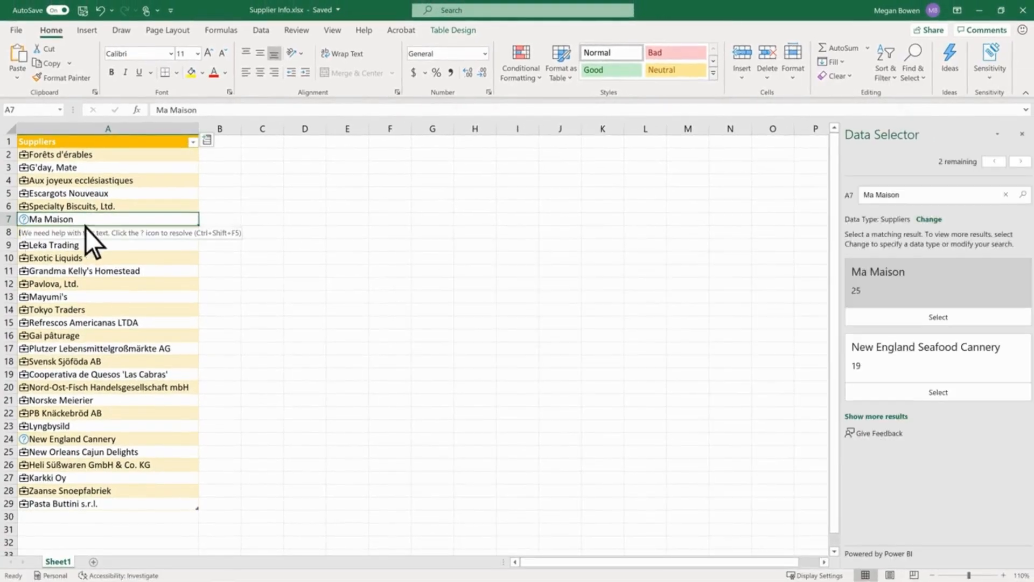
left_click(959, 282)
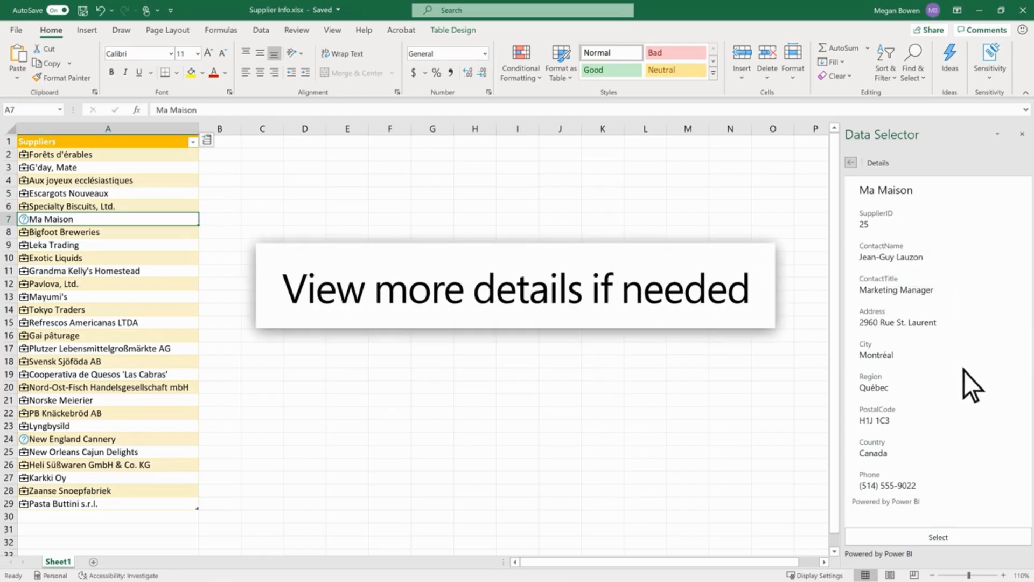
left_click(970, 541)
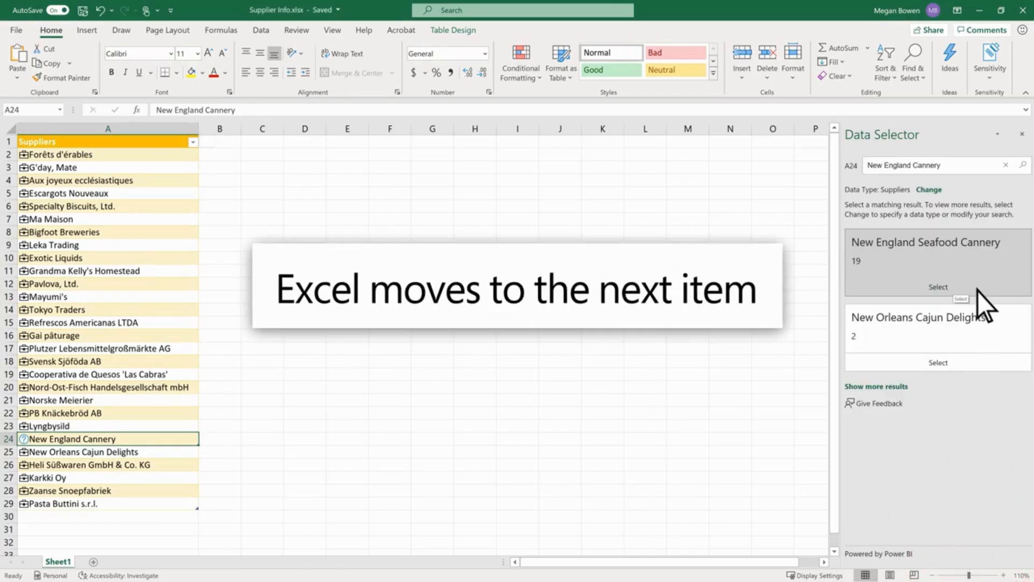
left_click(977, 291)
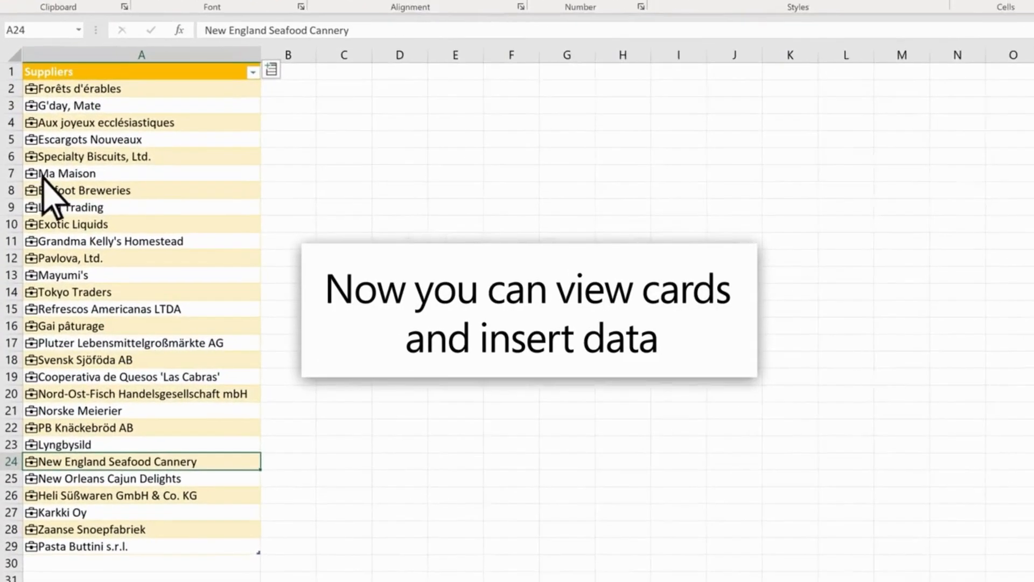
Step: Extract SupplierID into the Suppliers table from Ma Maison's data card, and add ContactName as a further column
left_click(31, 173)
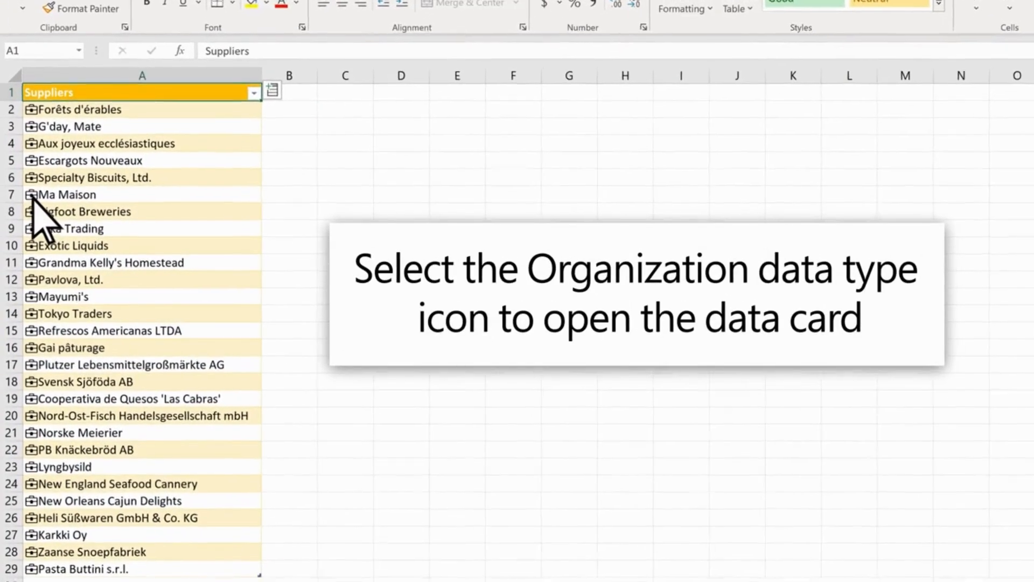
left_click(31, 194)
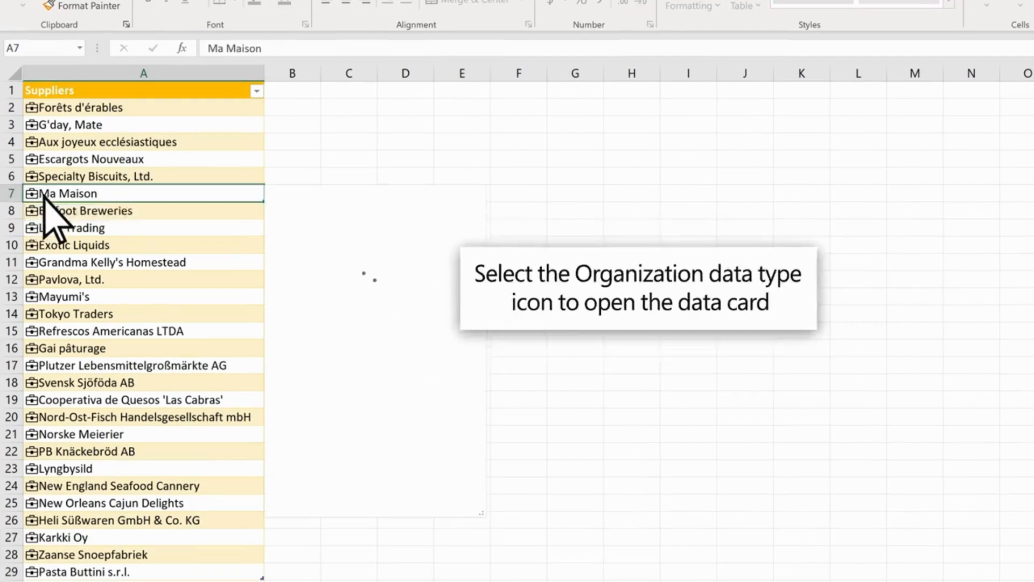
mouse_move(480, 222)
left_mouse_down()
mouse_move(482, 377)
mouse_move(481, 220)
left_mouse_up()
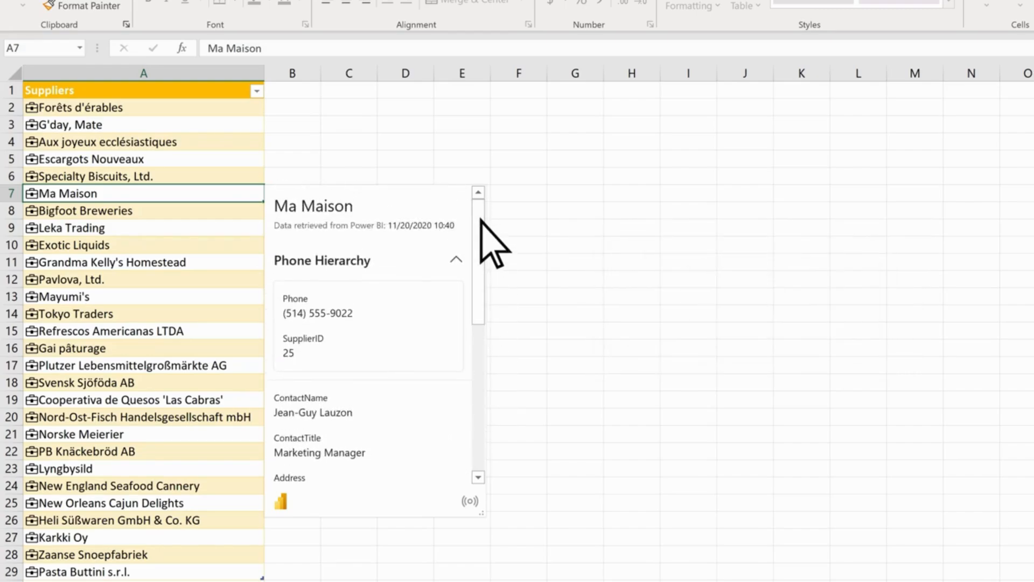
mouse_move(450, 361)
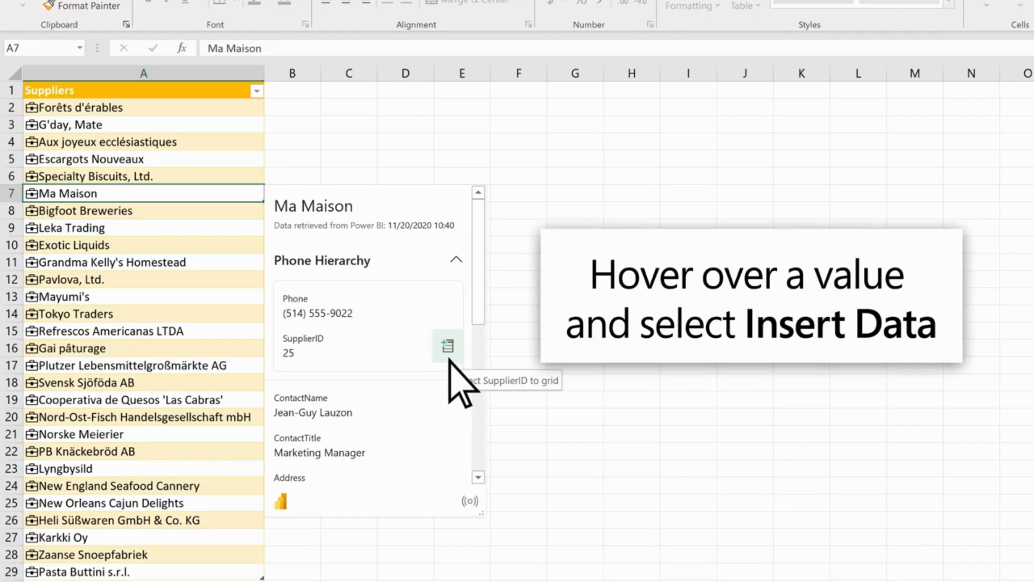
left_click(450, 359)
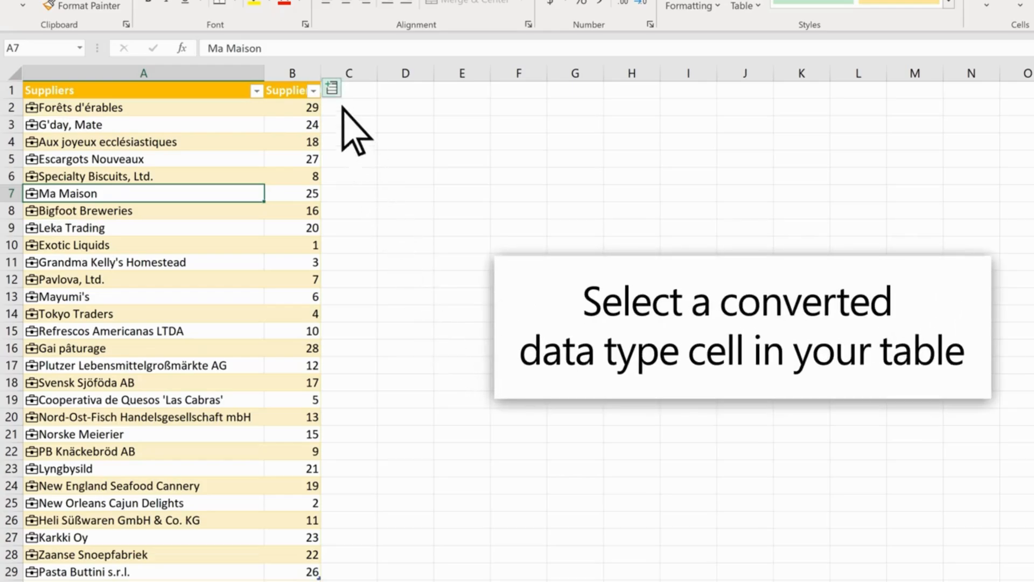
left_click(332, 89)
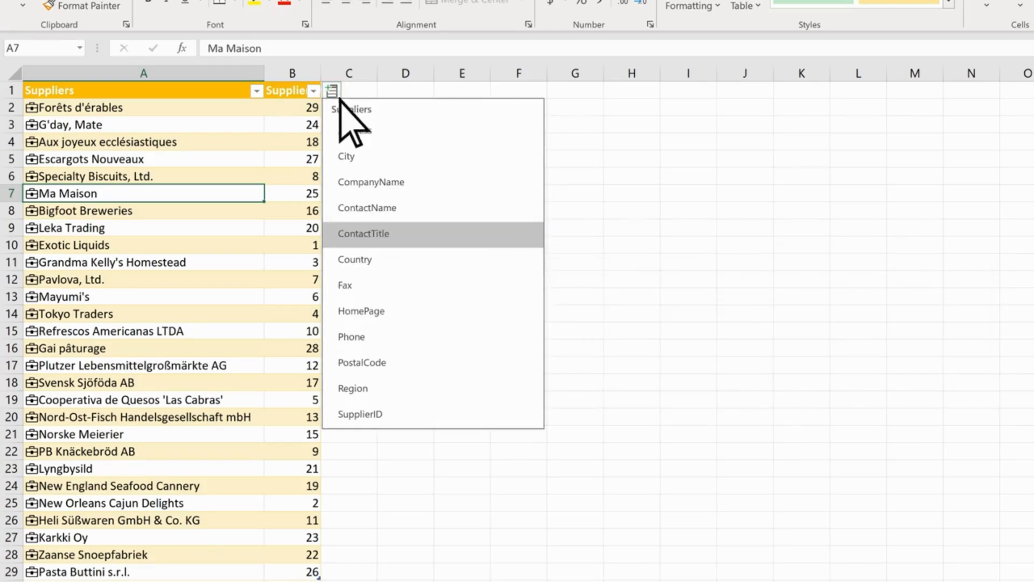
left_click(405, 209)
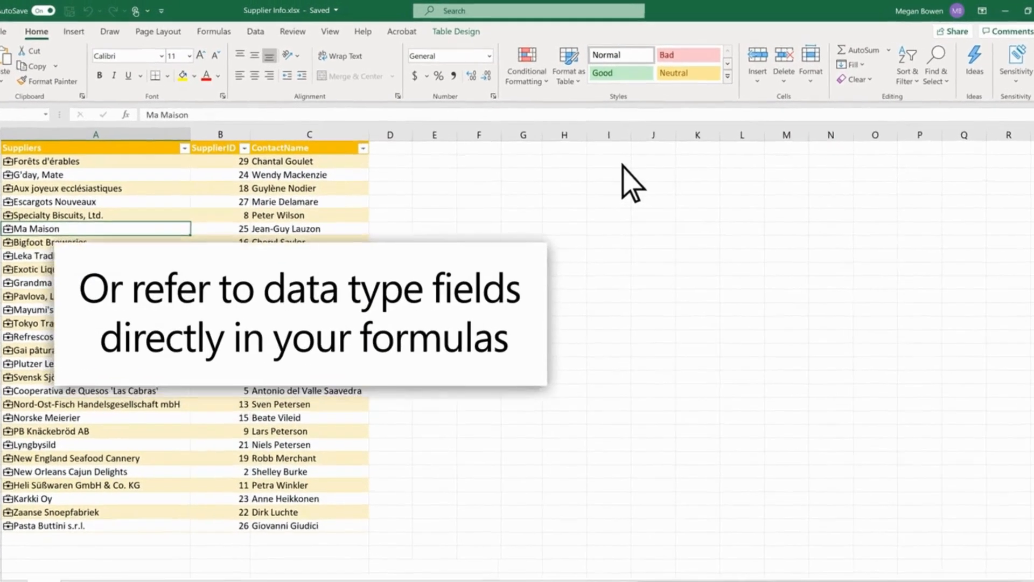
Step: Enter a formula in I2 that returns the City field of the supplier in A2, and refresh all the data
left_click(612, 158)
type("=")
type("A2.")
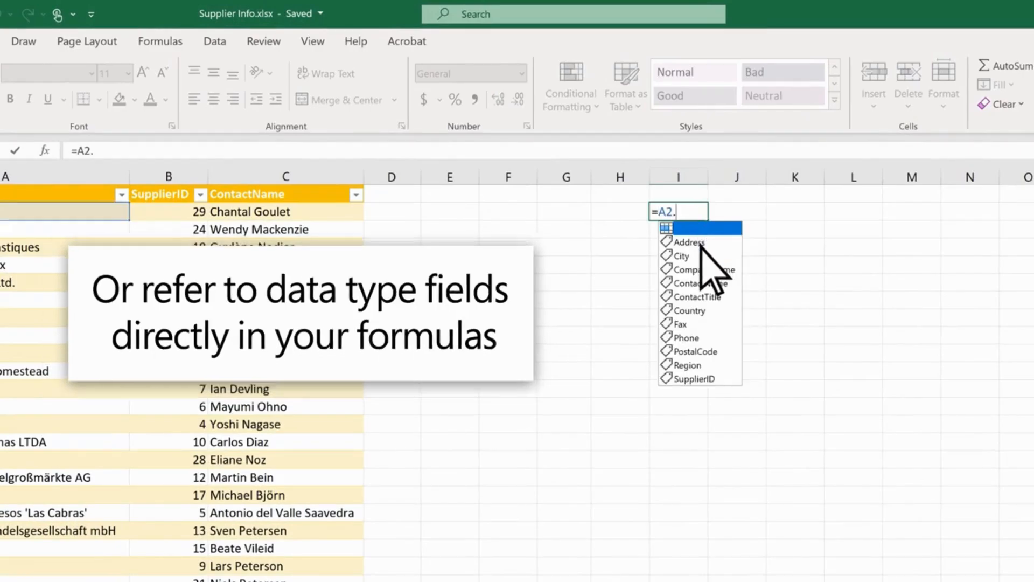
double_click(701, 252)
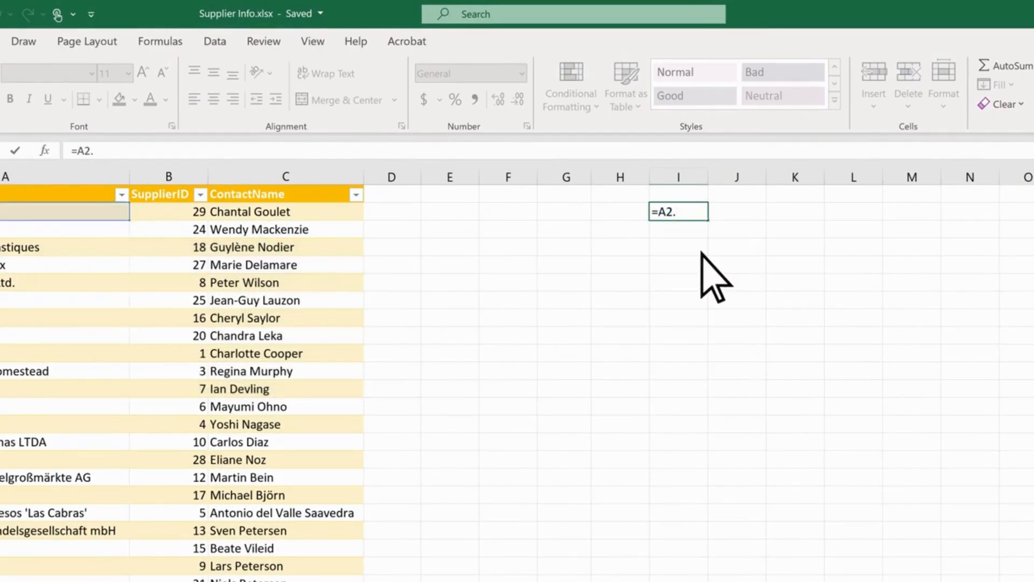
key("Return")
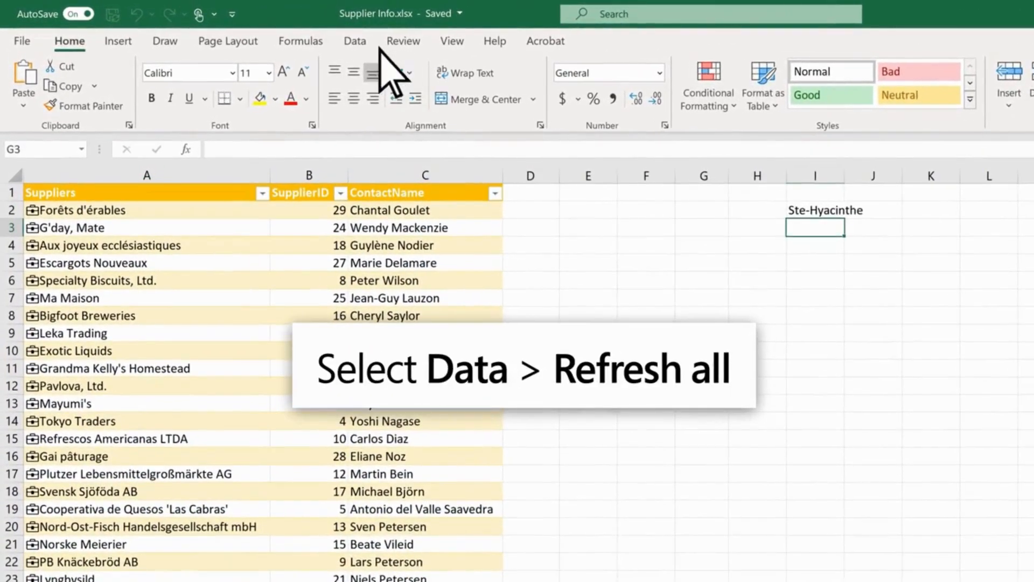
left_click(369, 44)
left_click(294, 85)
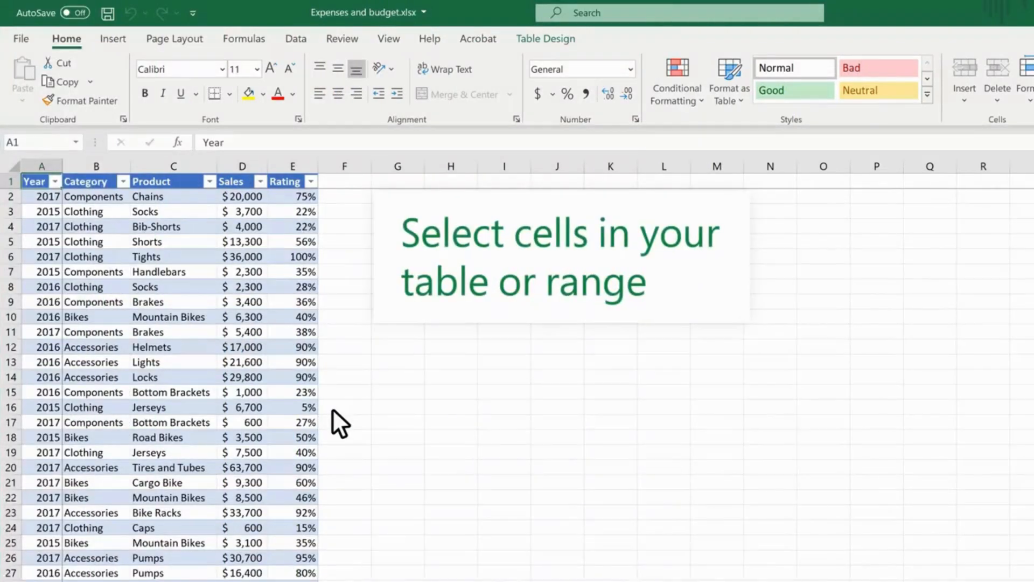
Step: Create a PivotTable on a new worksheet from Table1 in the Expenses and budget workbook
left_click(40, 193)
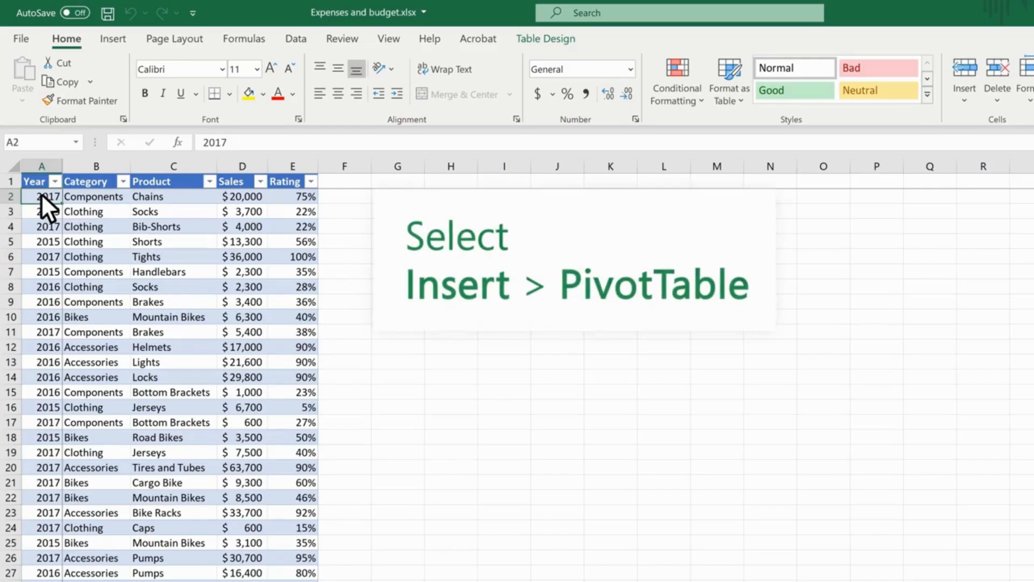
left_click(112, 40)
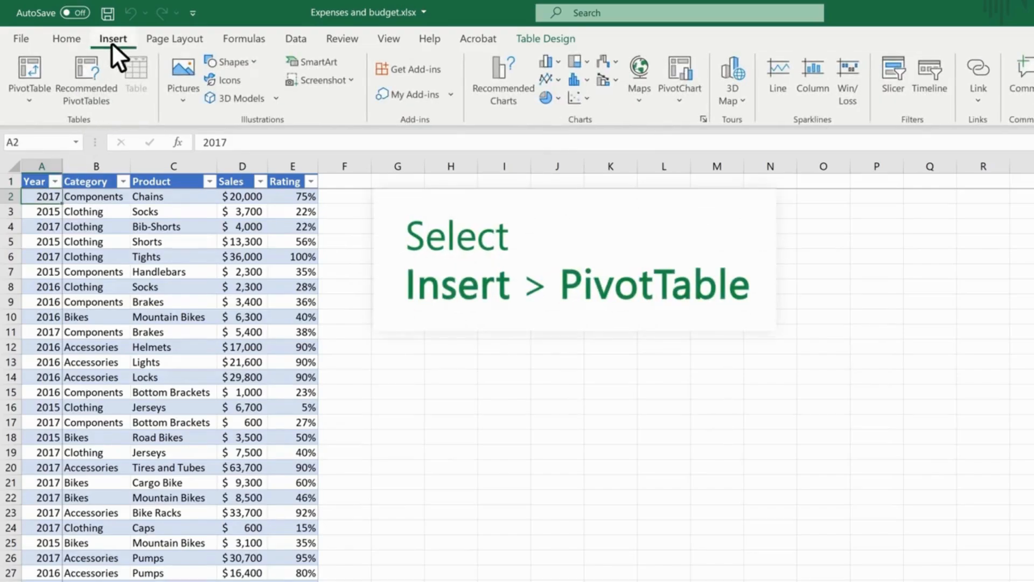
left_click(27, 90)
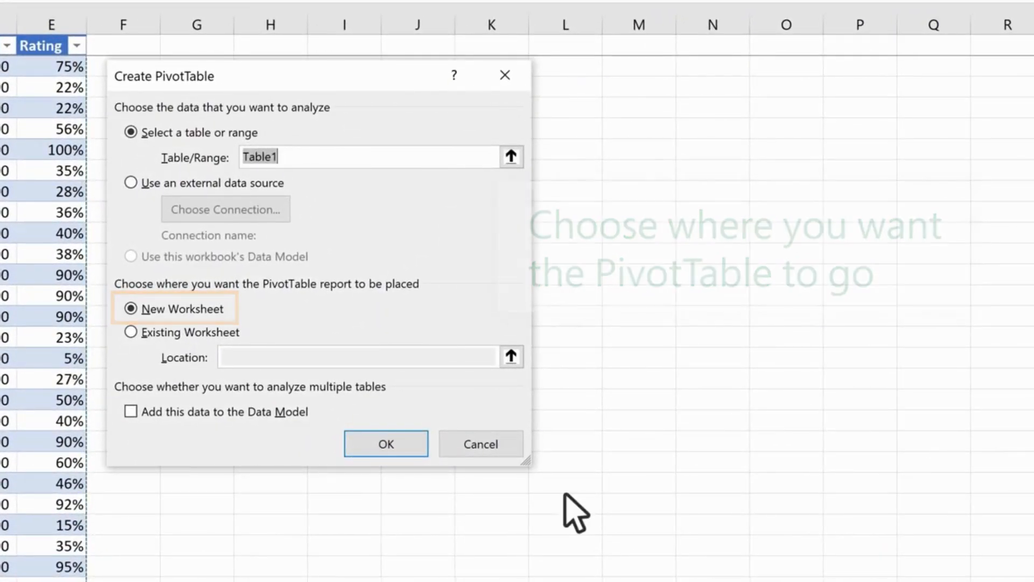
left_click(386, 447)
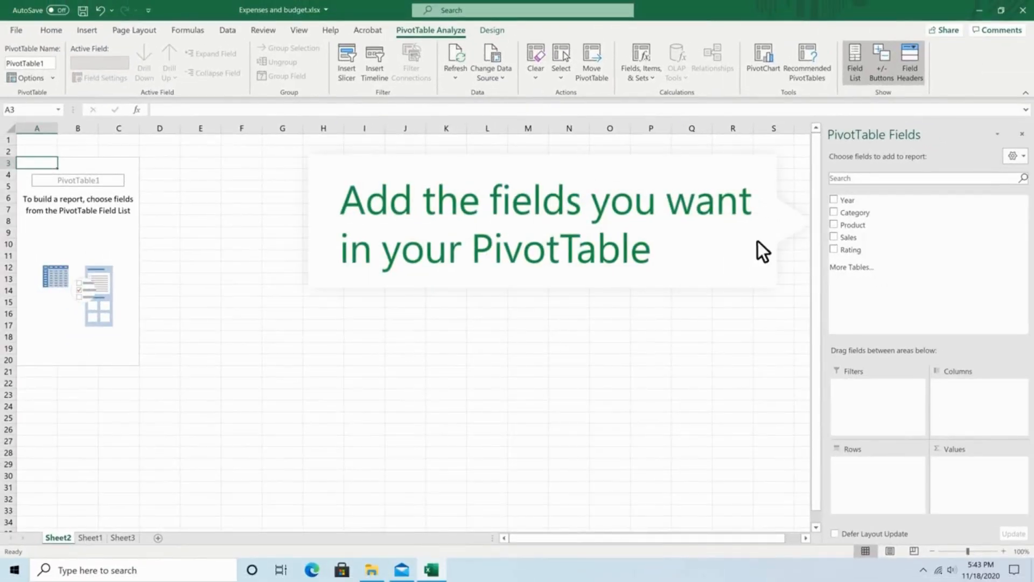
Step: Add the Year, Category, Product and Sales fields to the PivotTable and move Sum of Year from Values to Columns
left_click(834, 201)
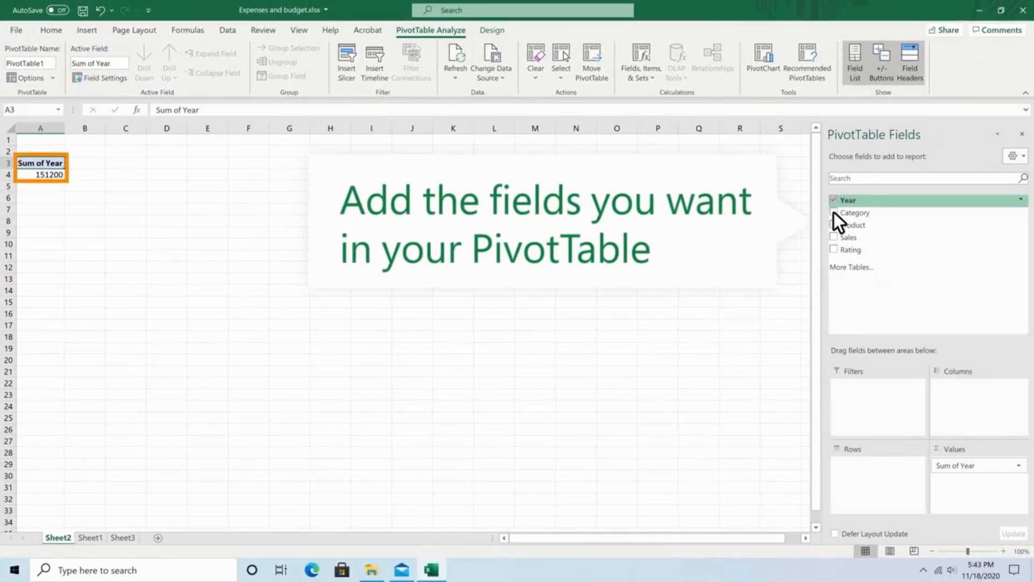
left_click(834, 212)
left_click(833, 224)
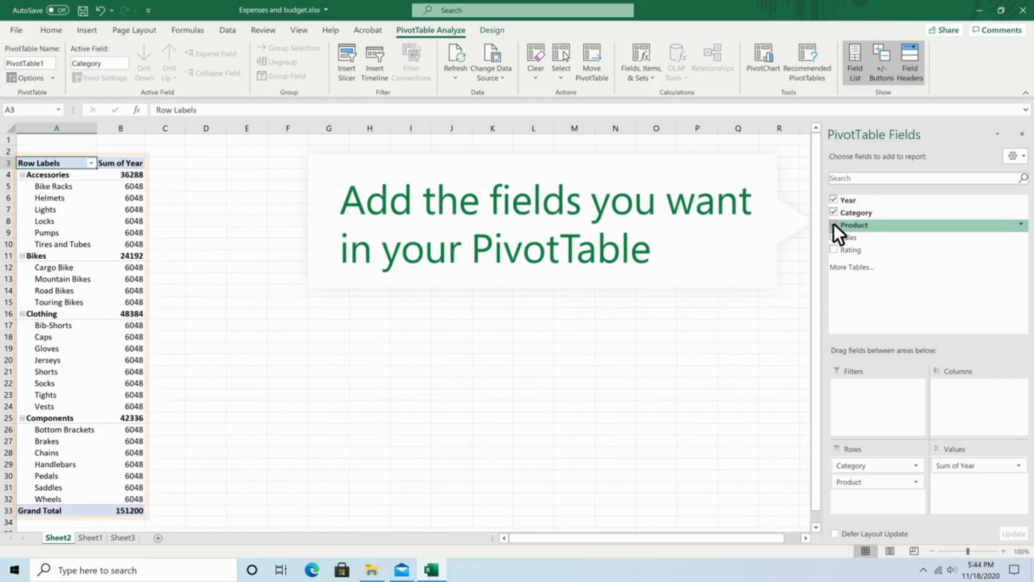
left_click(833, 237)
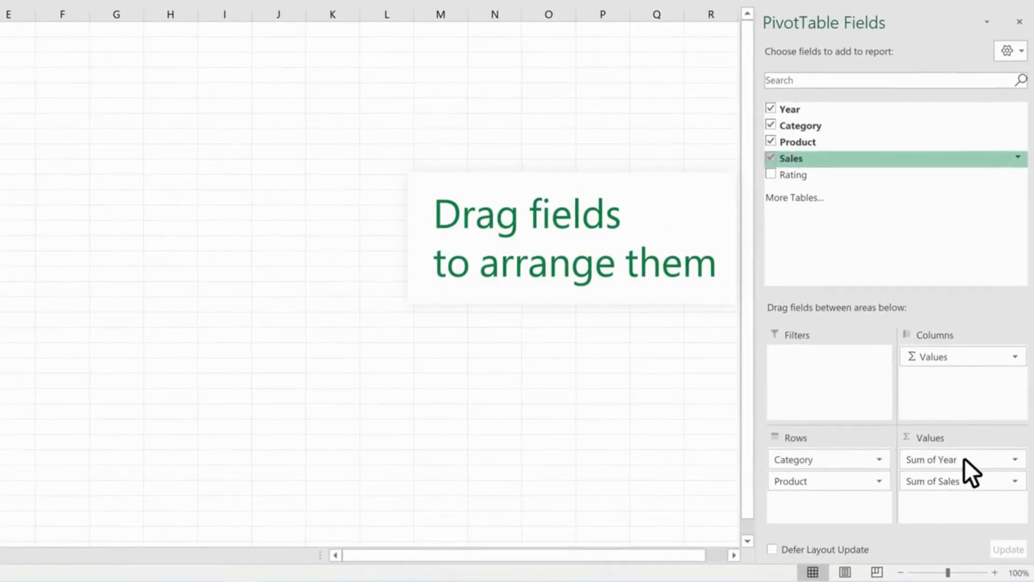
left_click_drag(964, 459, 955, 390)
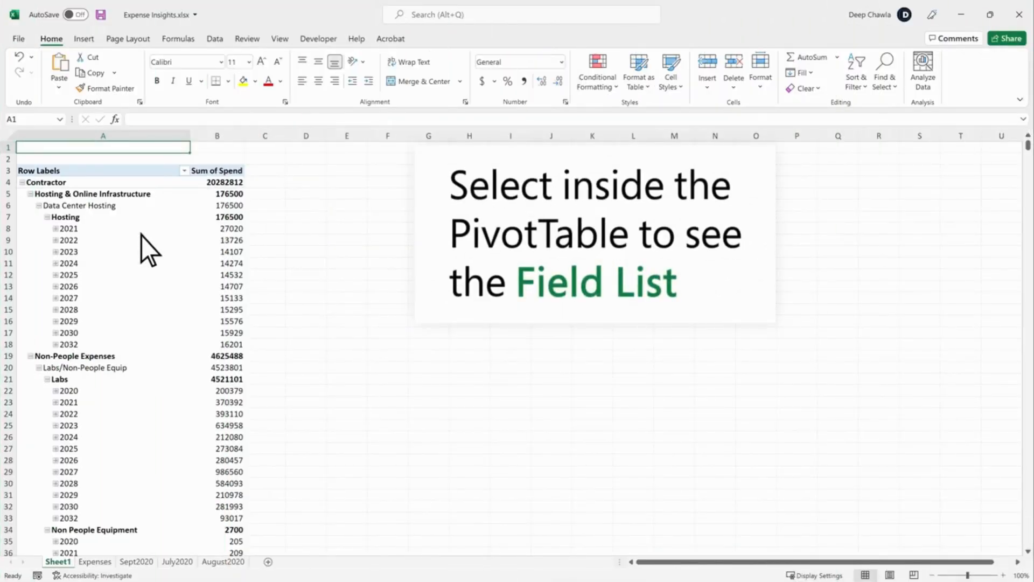
Step: Show the field list of the Expense Insights PivotTable, add the Budget code field and remove it again
left_click(80, 170)
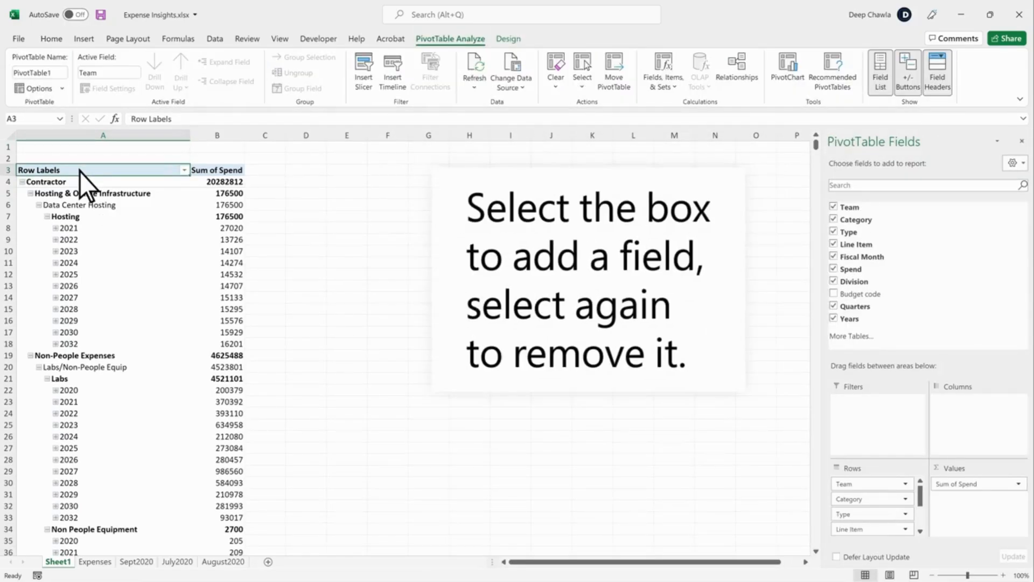
left_click(833, 294)
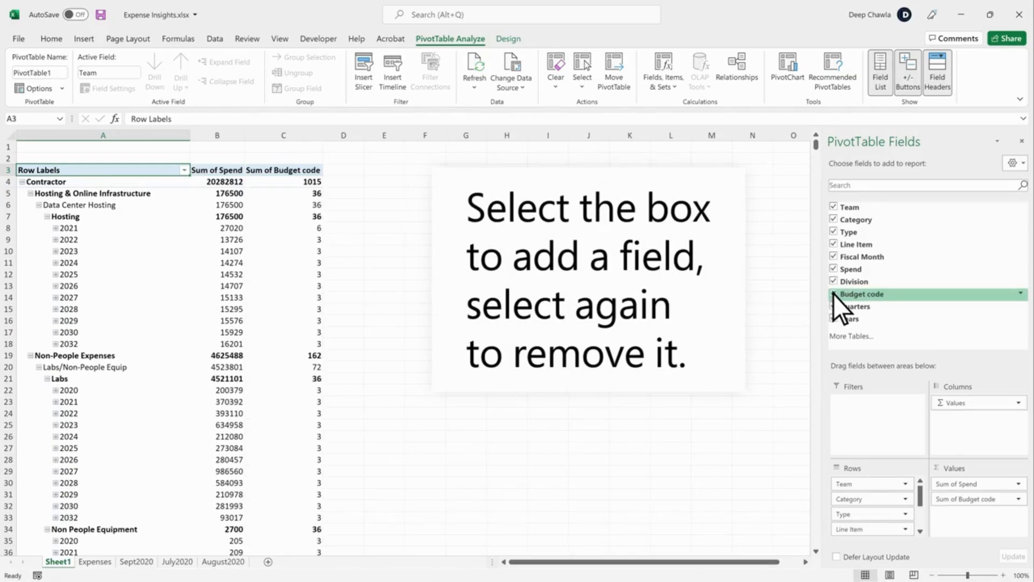
left_click(833, 294)
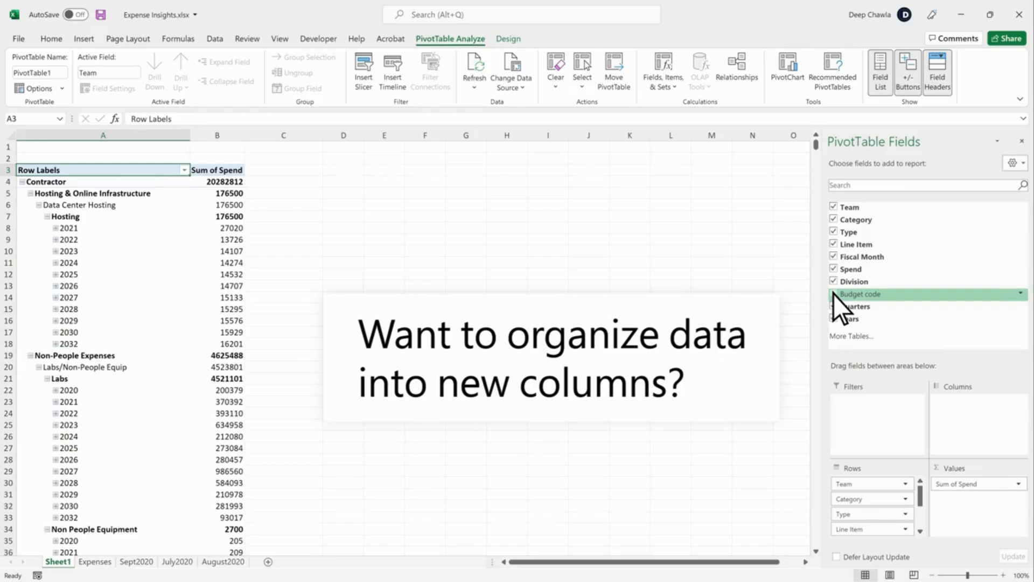
Step: Arrange Team as the PivotTable's columns and Years as its report filter, limited to 2020
left_click_drag(862, 208, 961, 406)
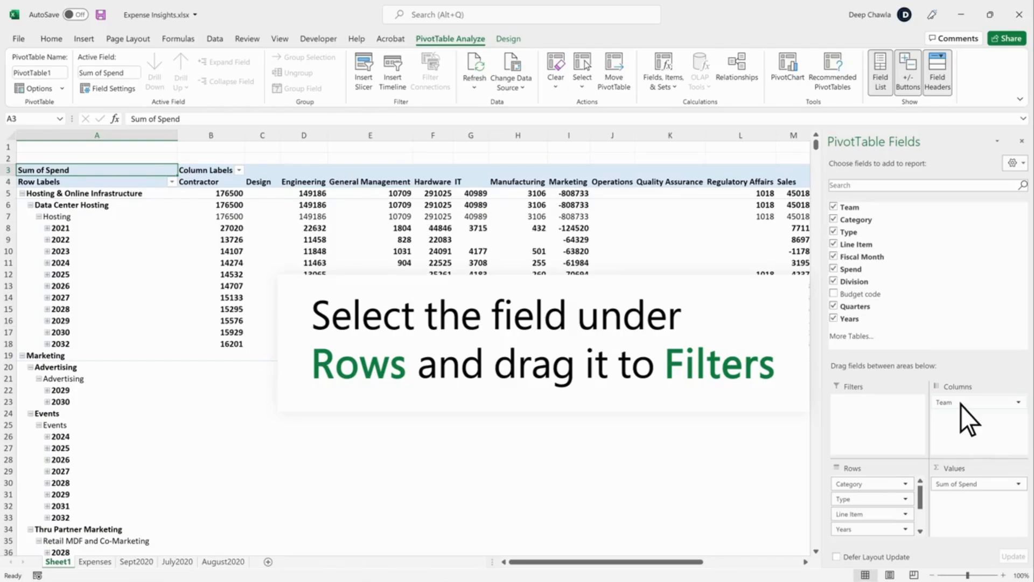
left_click_drag(857, 531, 878, 412)
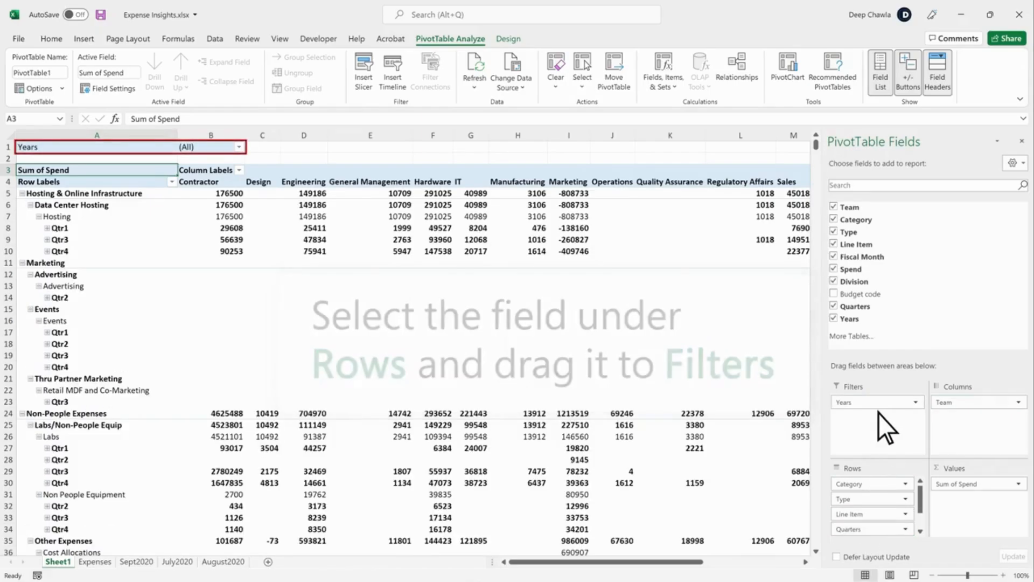
left_click(238, 148)
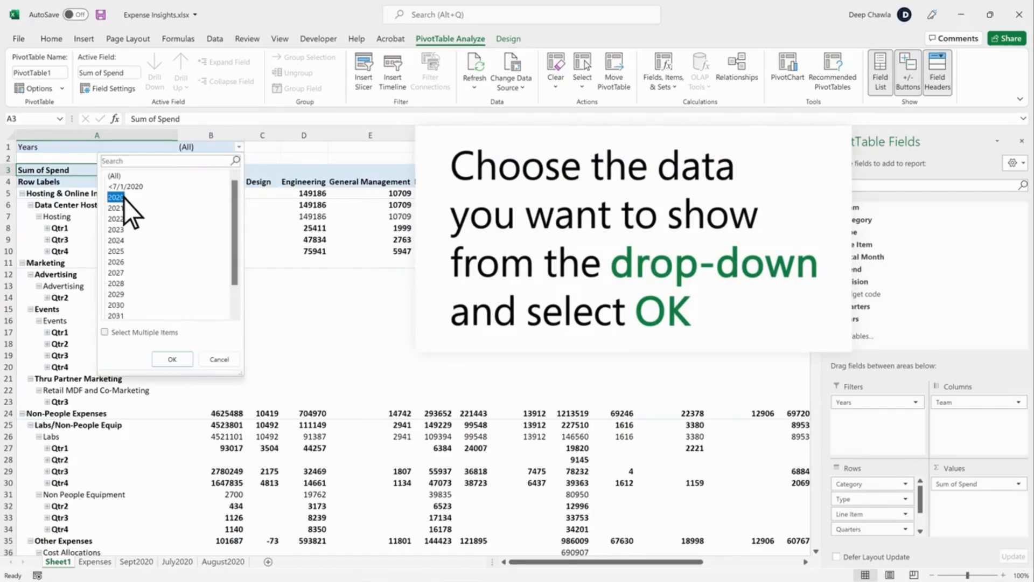
left_click(177, 362)
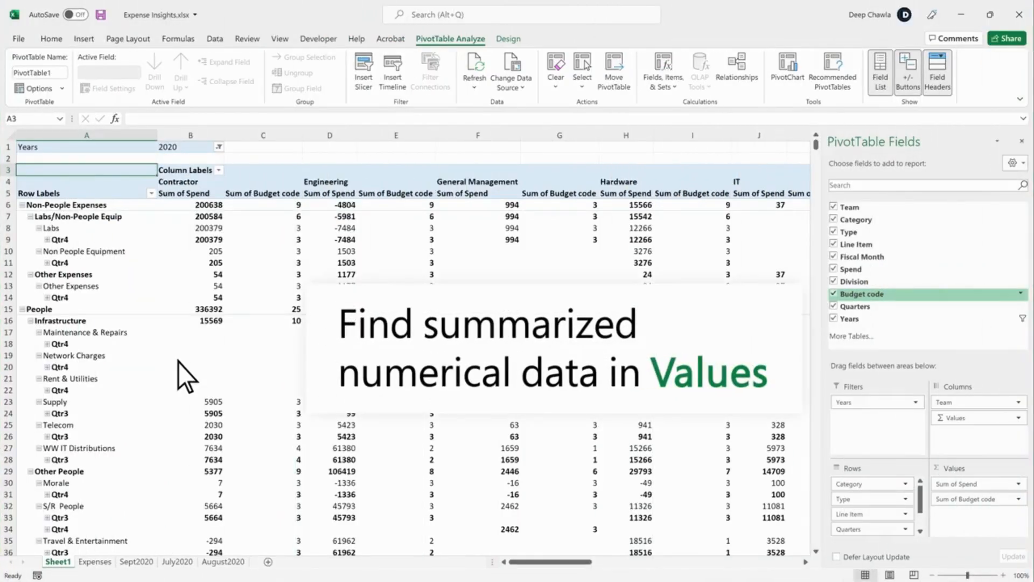
Step: Place Sum of Spend after Sum of Budget code in the values and remove the Type and Line Item row fields
left_click_drag(932, 481, 983, 512)
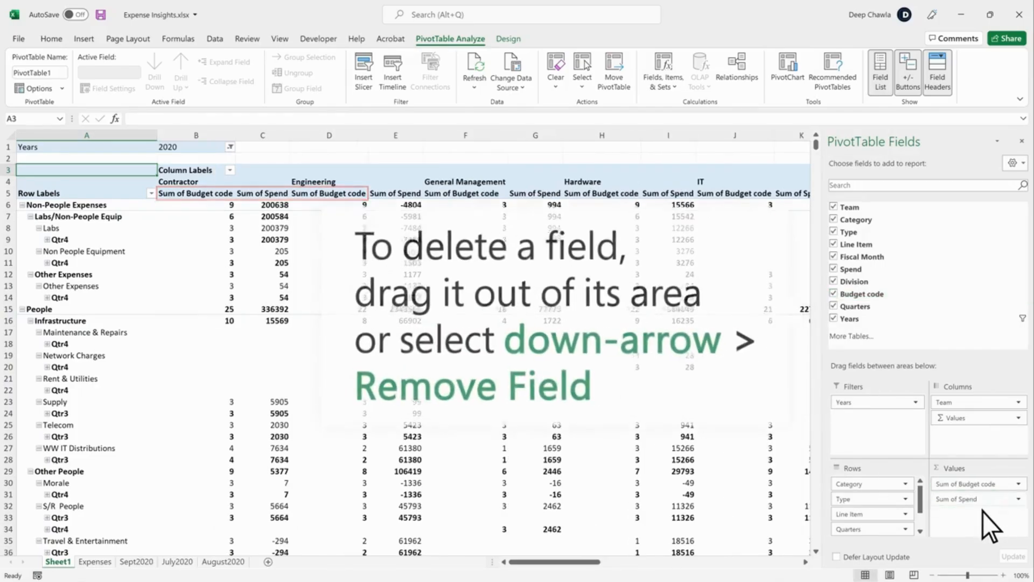
left_click_drag(886, 499, 922, 318)
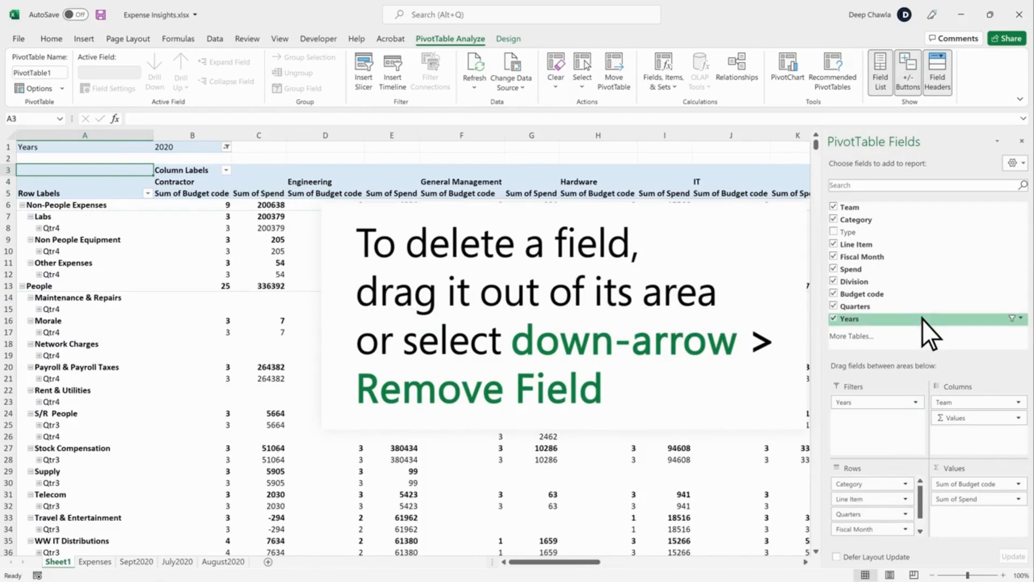
left_click(904, 499)
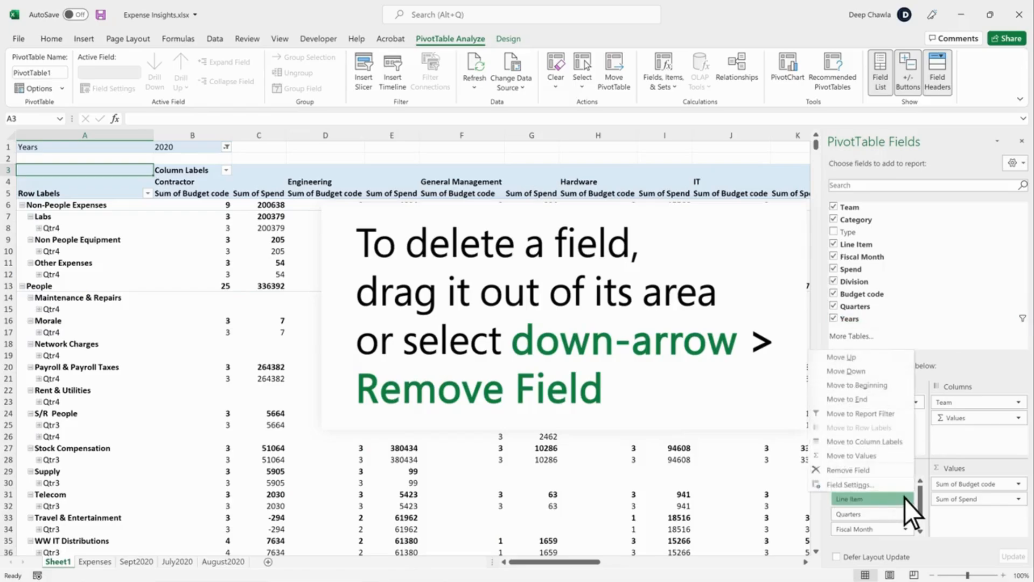
left_click(873, 471)
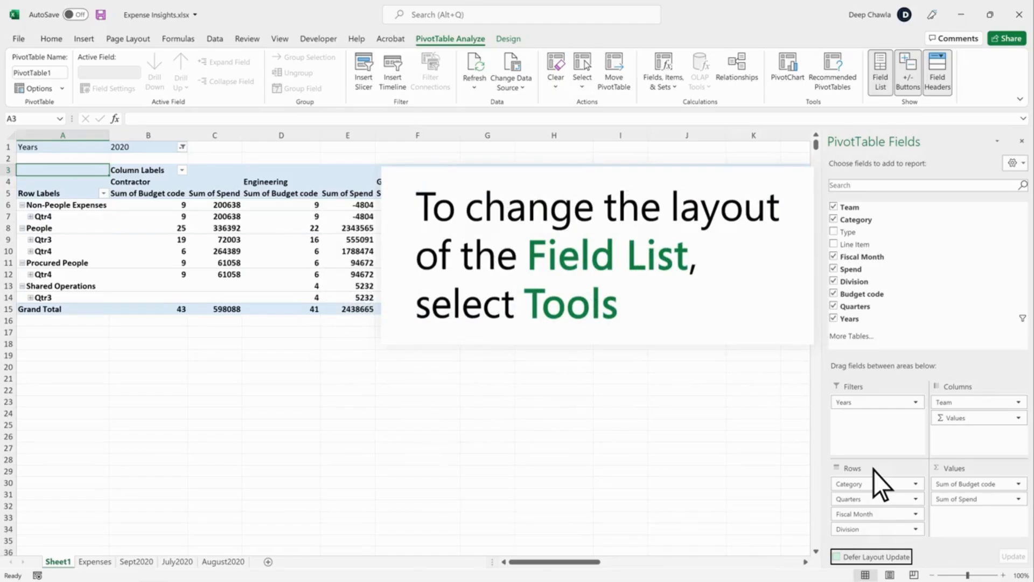
Step: Open the layout options of the PivotTable field list
left_click(1013, 163)
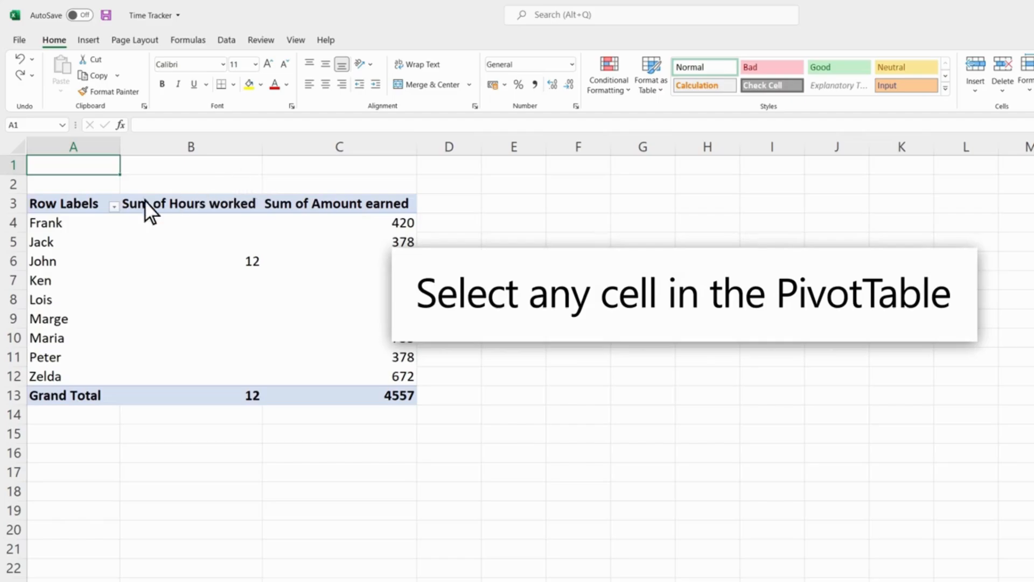
Step: Insert slicers for Employee and Amount earned in the Time Tracker PivotTable and arrange them side by side next to it
left_click(67, 219)
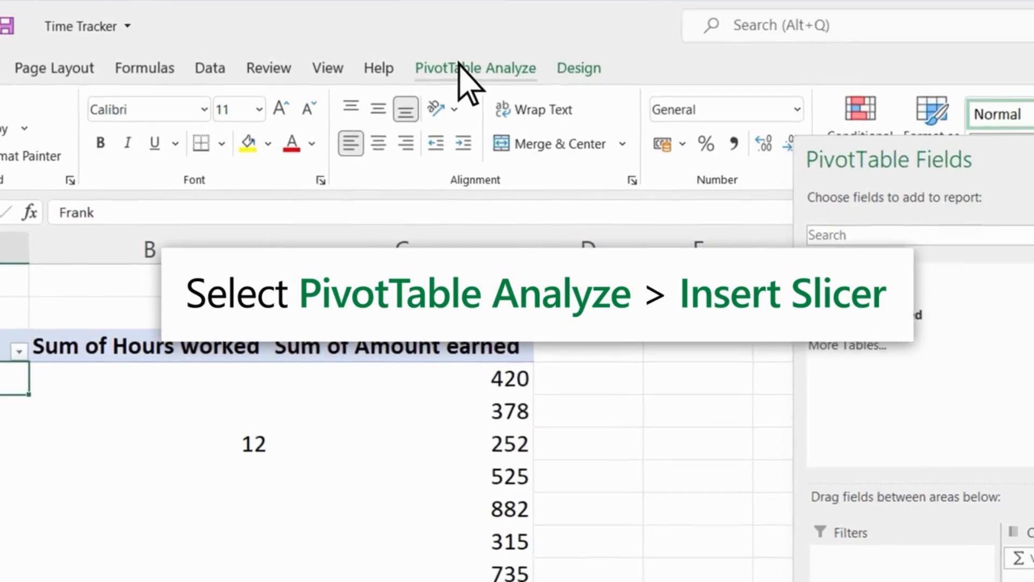
left_click(459, 65)
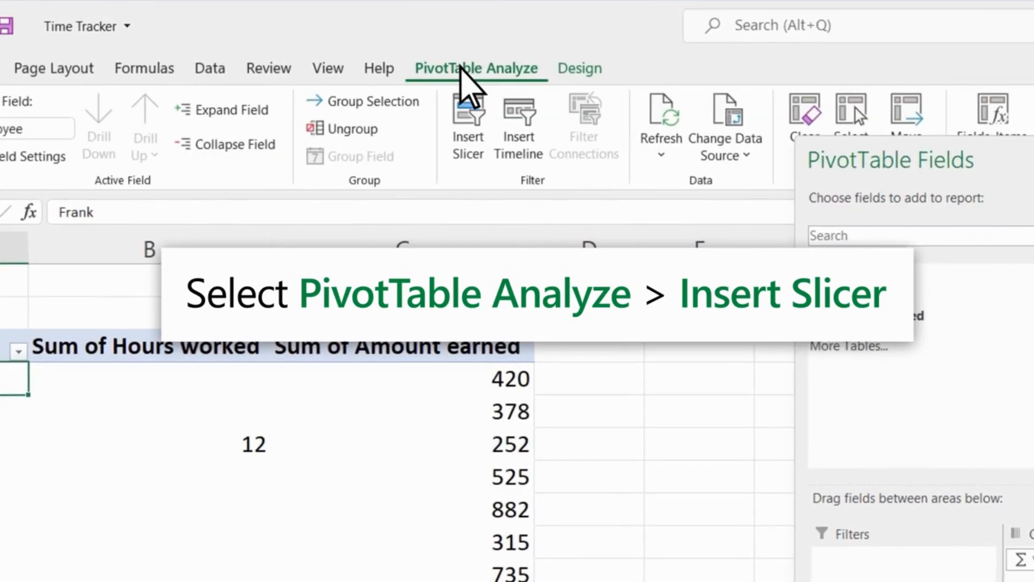
left_click(476, 132)
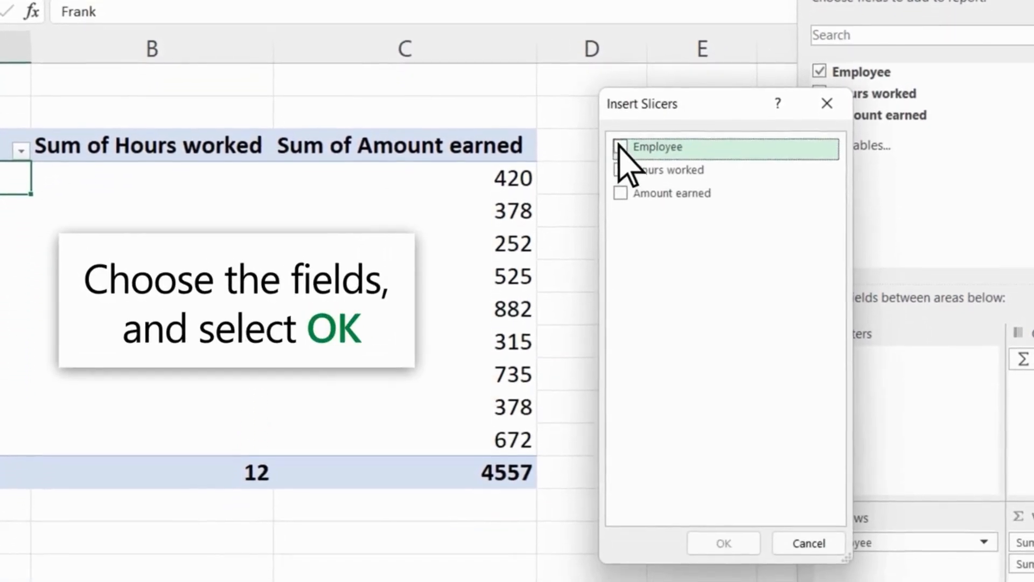
left_click(618, 330)
left_click(621, 192)
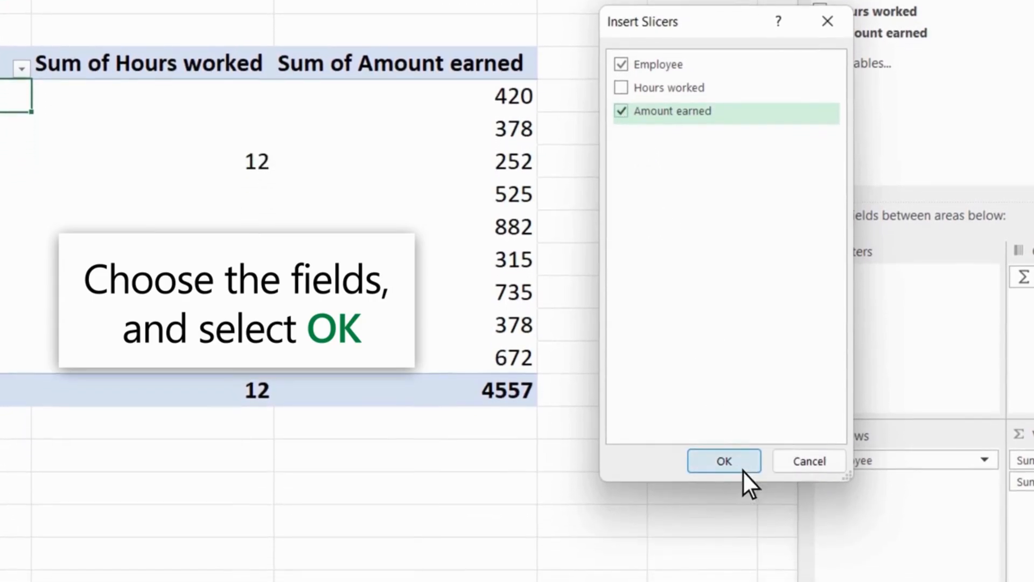
left_click(742, 533)
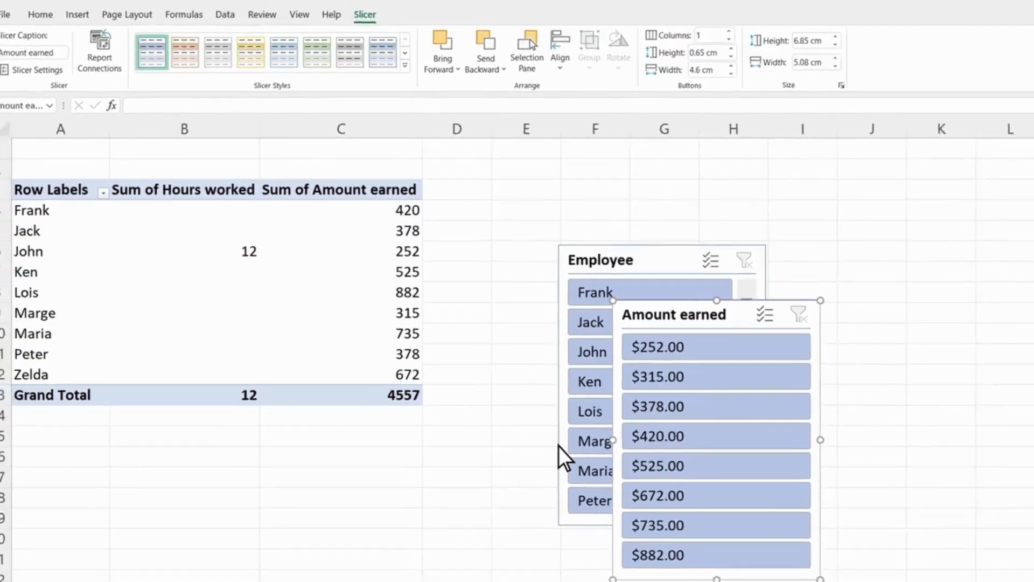
left_click_drag(583, 264, 485, 208)
left_click_drag(641, 314, 719, 214)
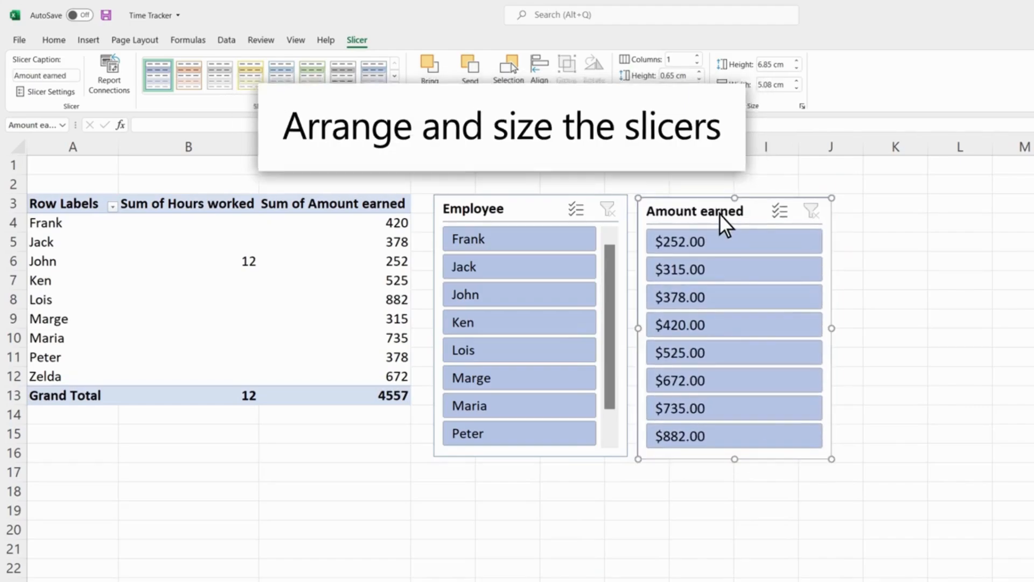
Step: Filter with the Employee slicer to the third employee, change the multi-selection to only the first two employees, and clear the filter
left_click(486, 296)
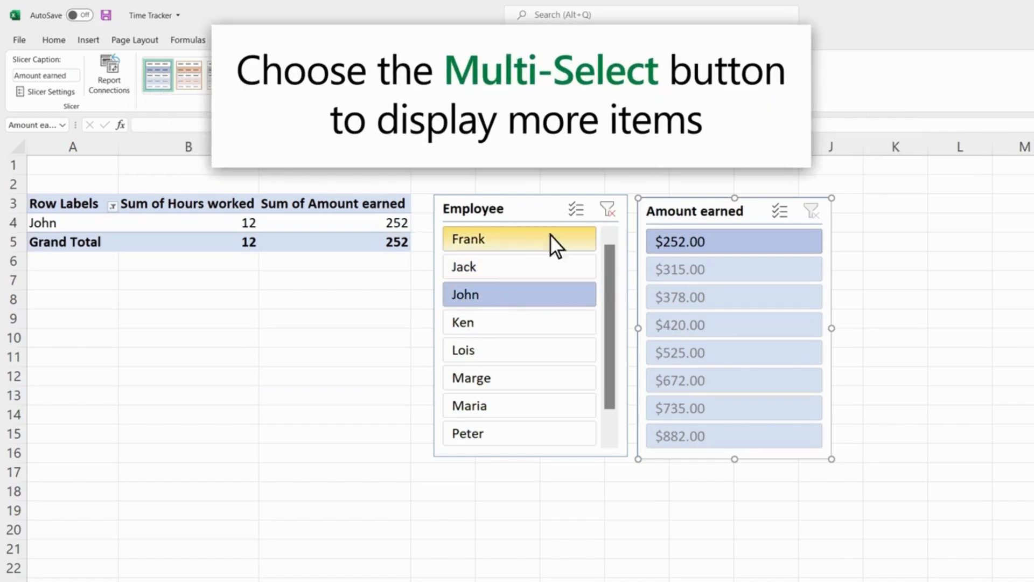
left_click(577, 210)
left_click(548, 237)
left_click(543, 269)
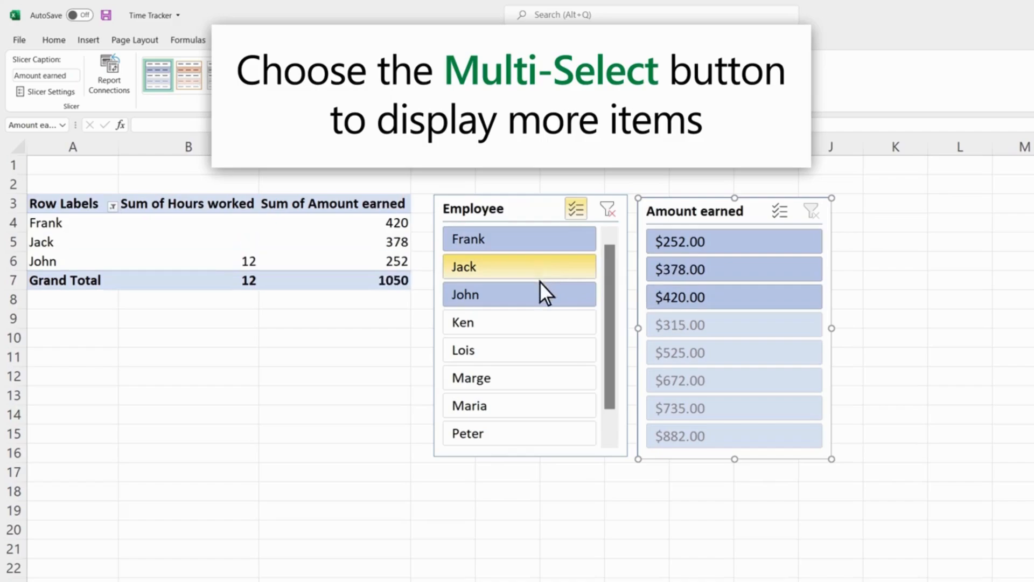
left_click(536, 294)
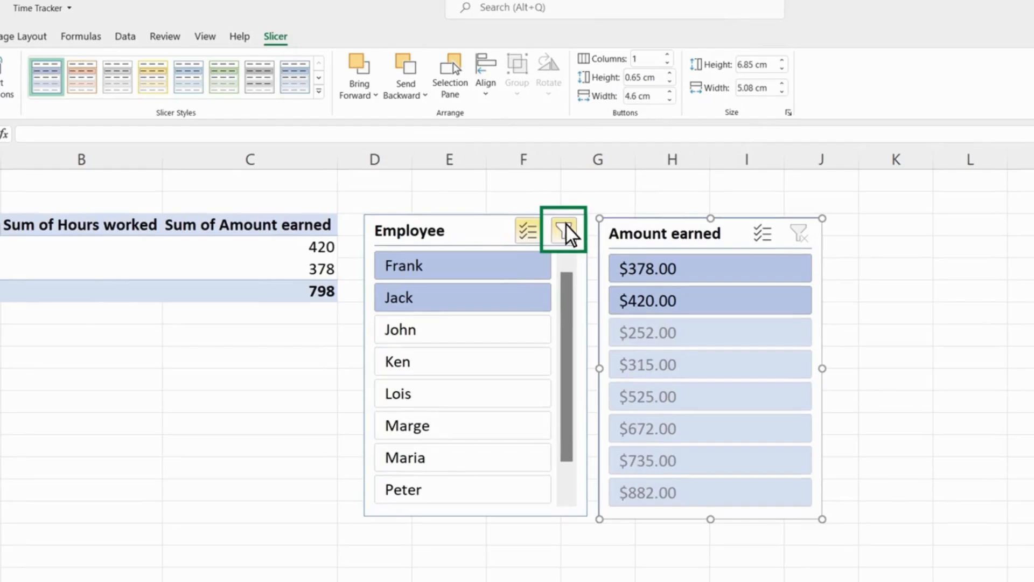
left_click(566, 225)
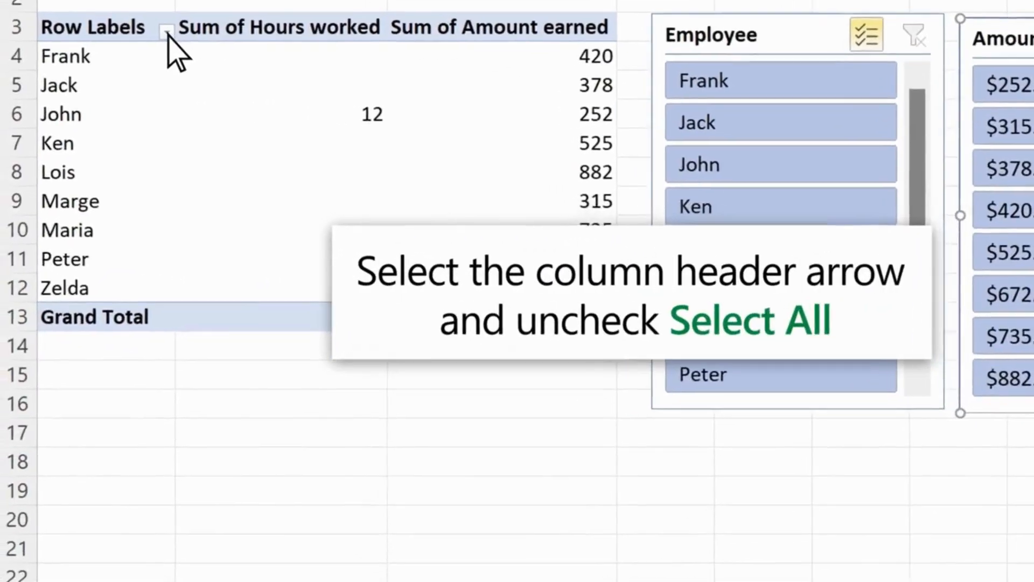
Step: Filter the PivotTable's row labels to show only the third, sixth and seventh employees in the list
left_click(168, 31)
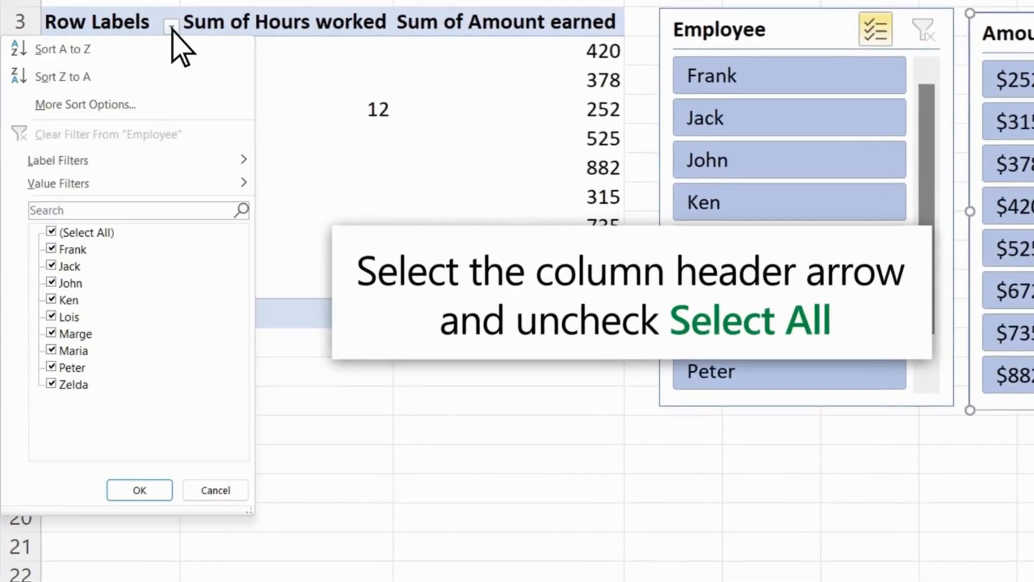
left_click(50, 232)
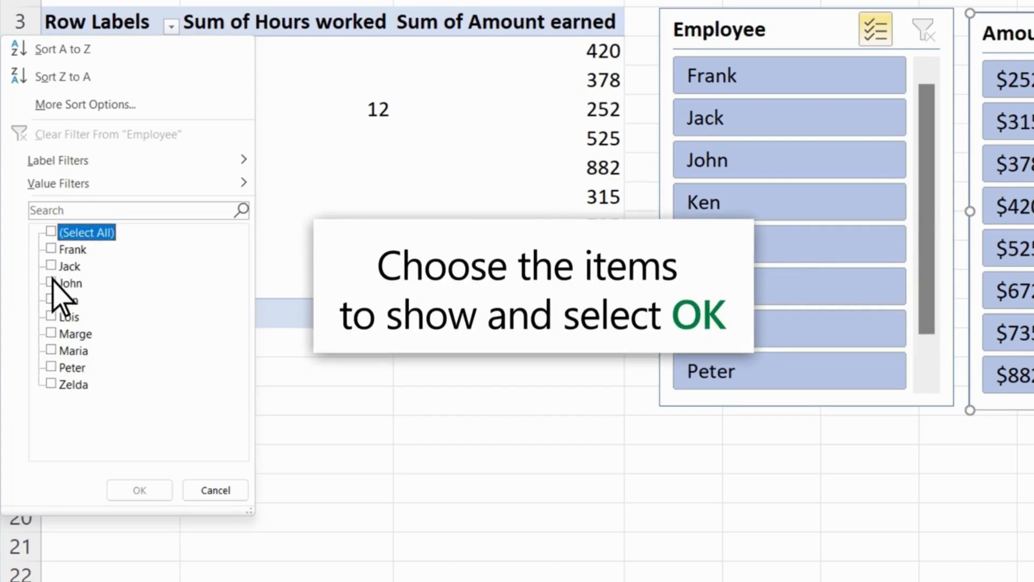
left_click(51, 282)
left_click(51, 333)
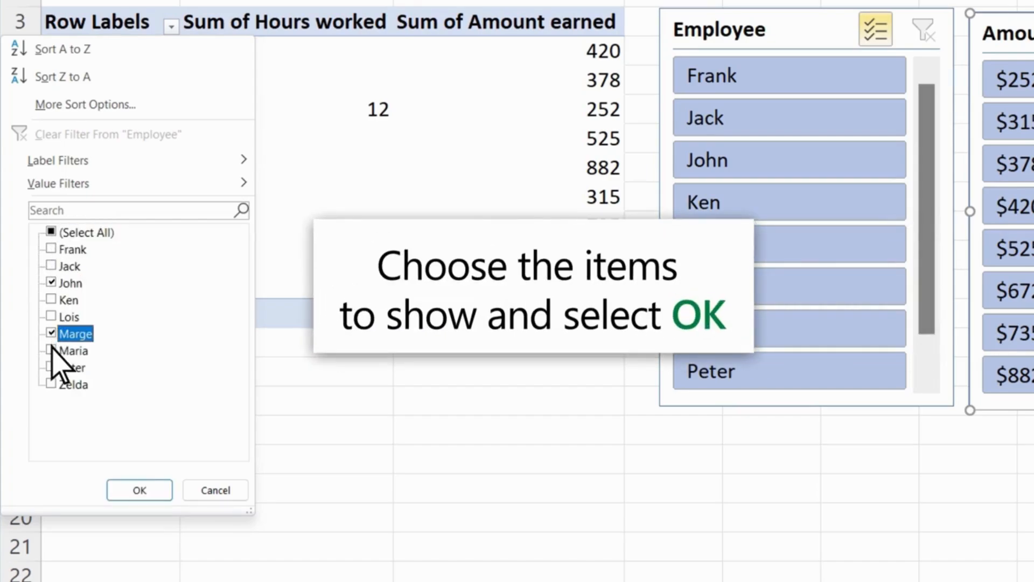
left_click(52, 350)
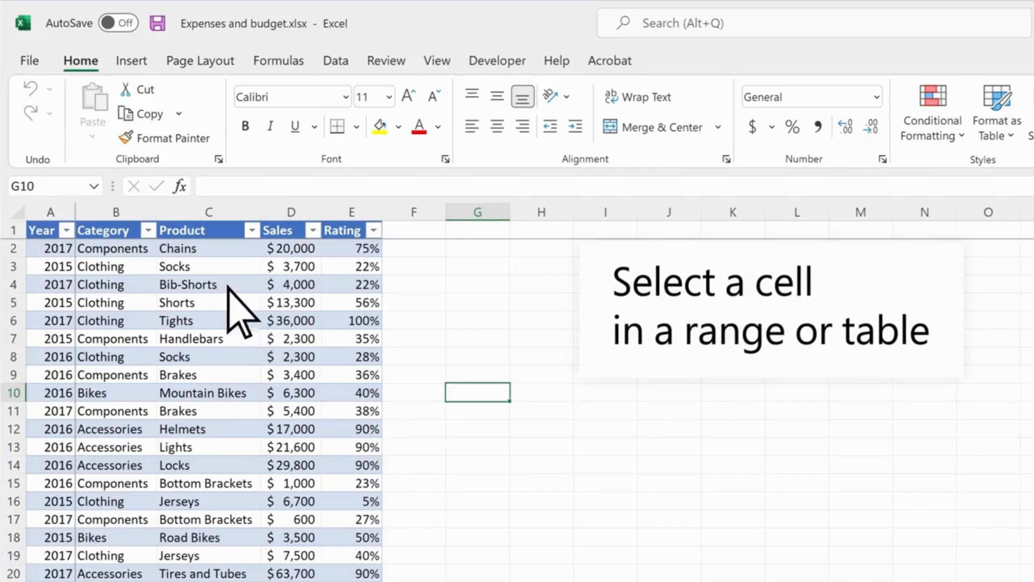
Step: Create a PivotChart on a new worksheet from the product sales table, Table1
left_click(226, 286)
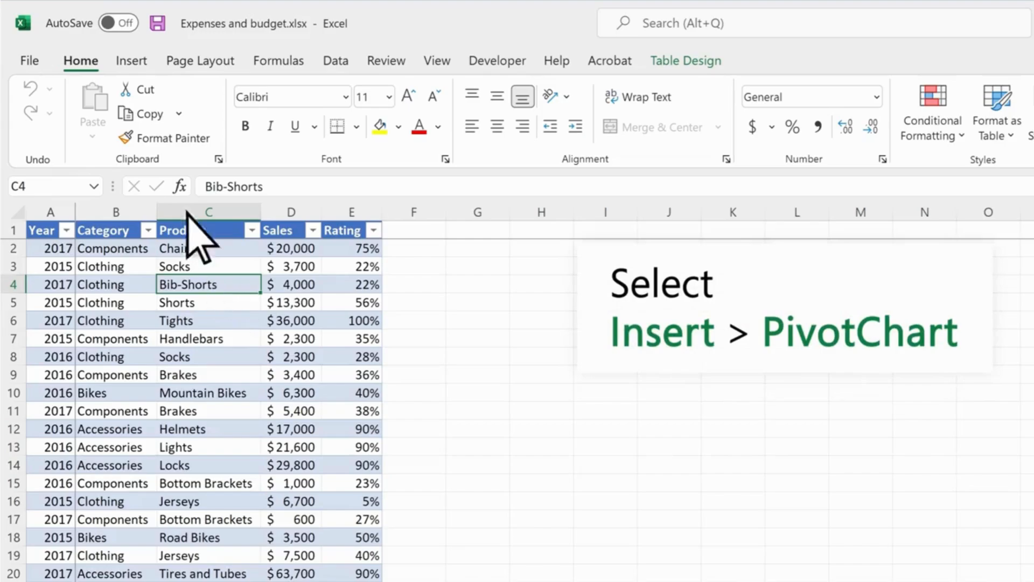
left_click(134, 67)
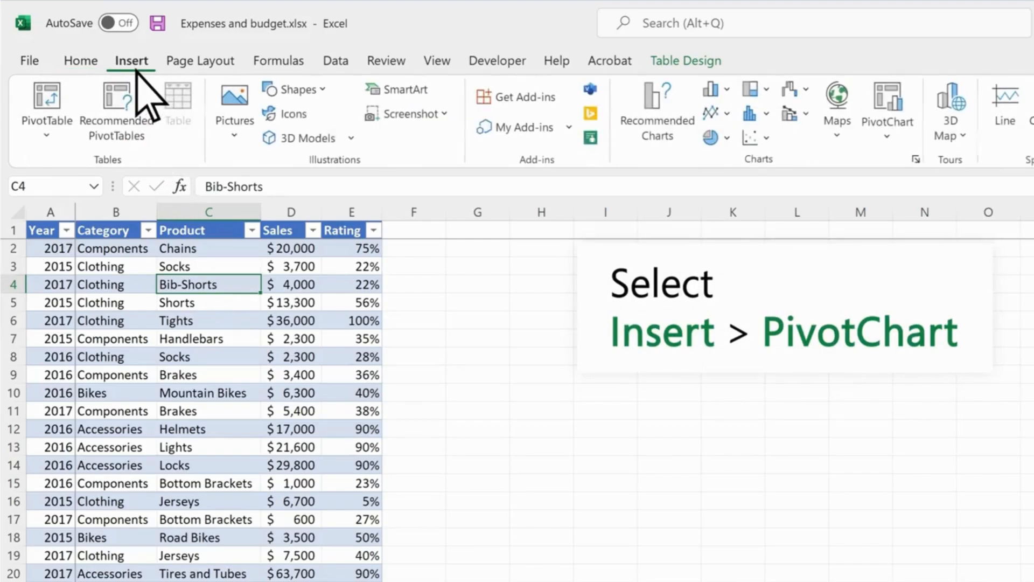
left_click(888, 124)
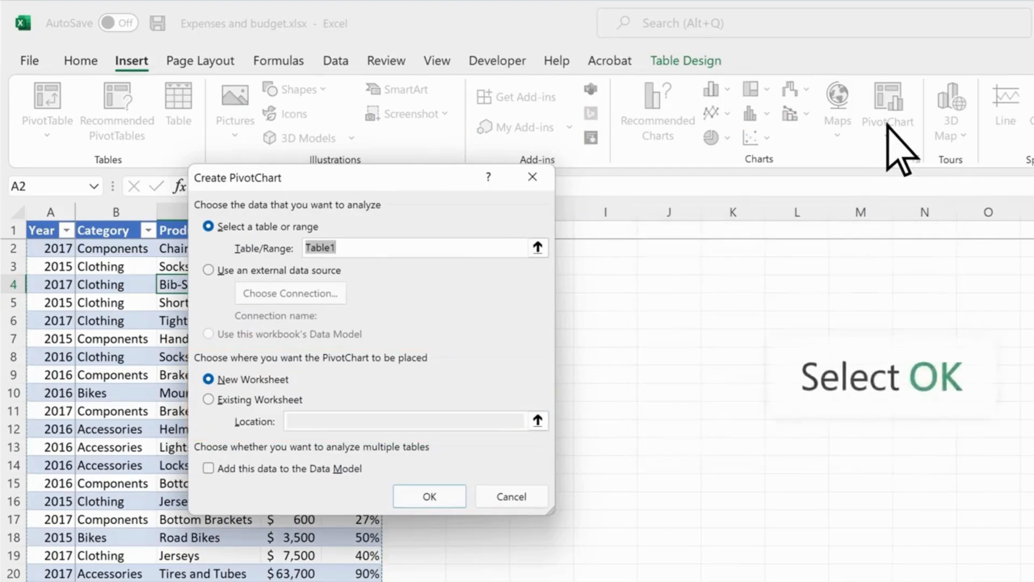
left_click(446, 499)
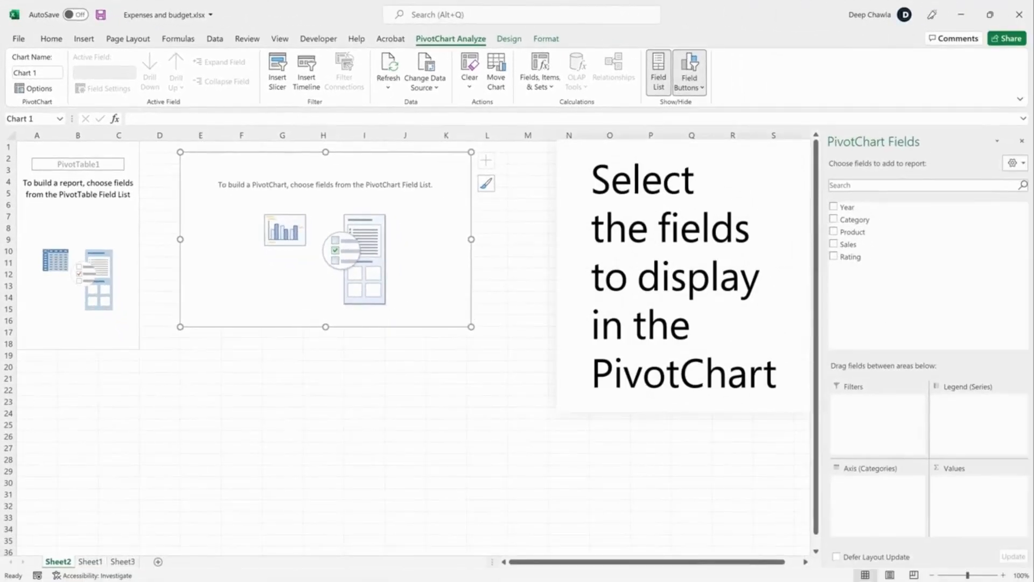
Step: Add the Year, Category and Sales fields to the PivotChart
left_click(833, 208)
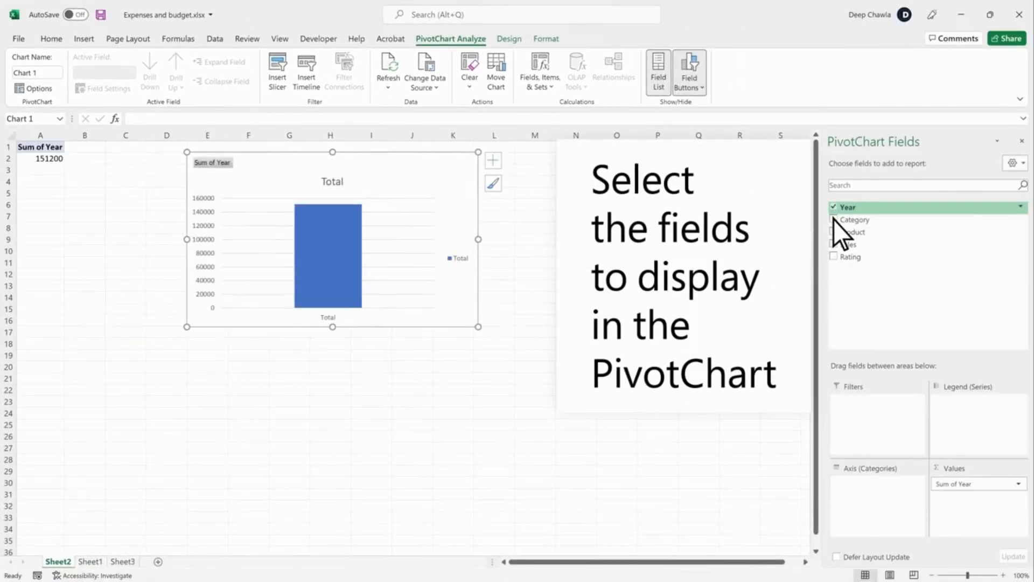
left_click(833, 220)
left_click(833, 245)
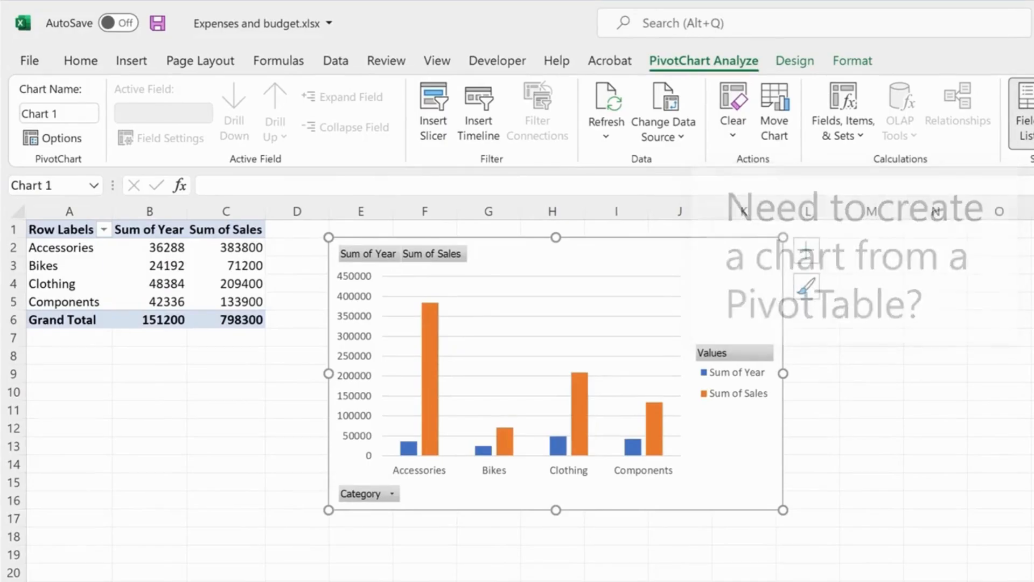
Step: Insert a pie PivotChart based on the existing PivotTable
left_click(185, 283)
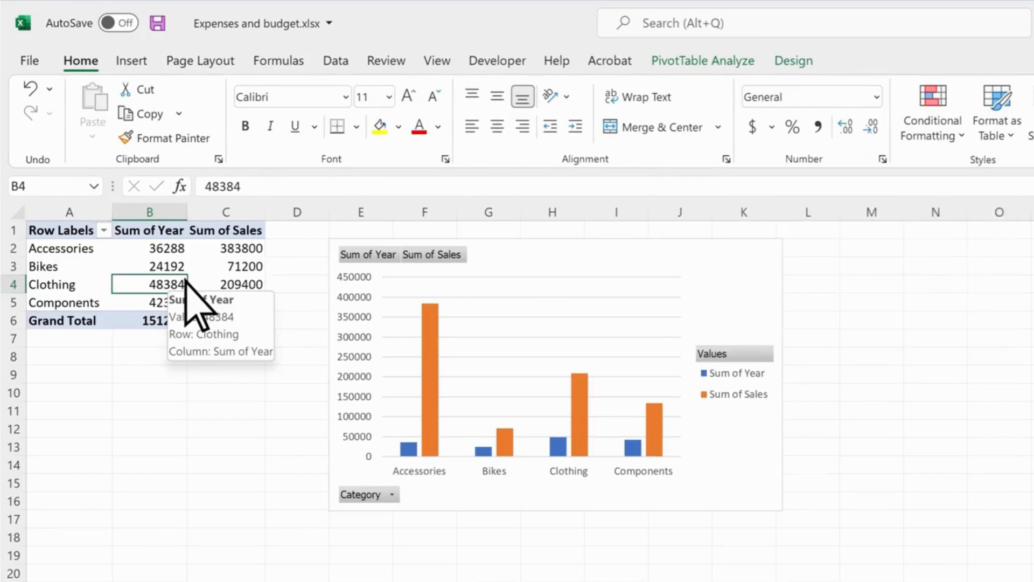
left_click(700, 62)
left_click(945, 93)
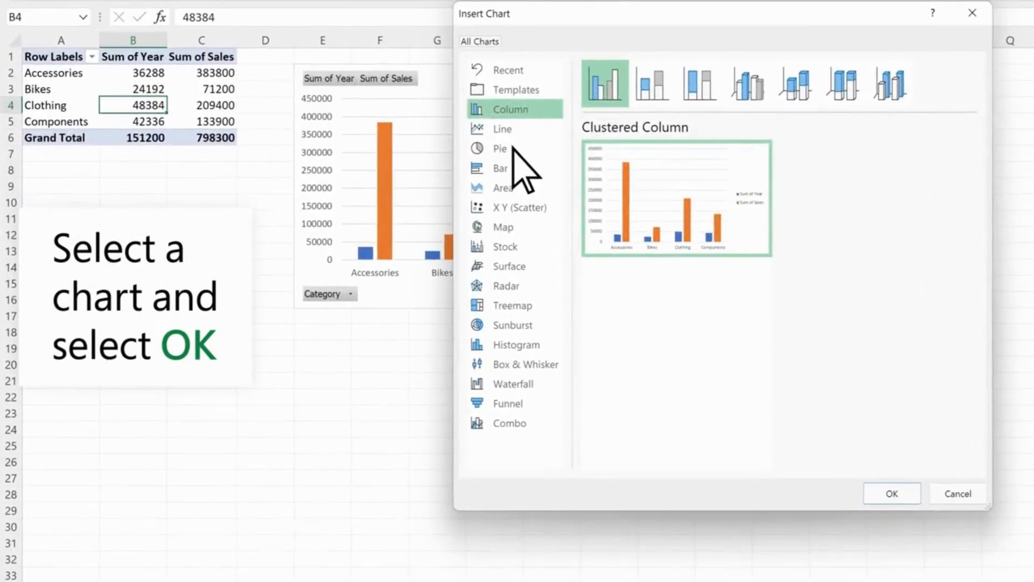
left_click(439, 254)
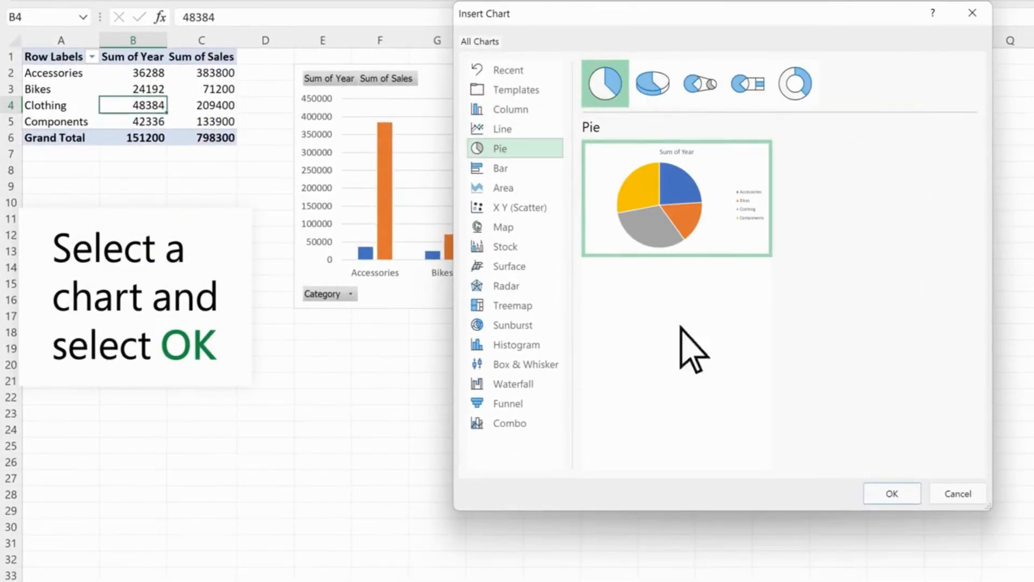
left_click(905, 492)
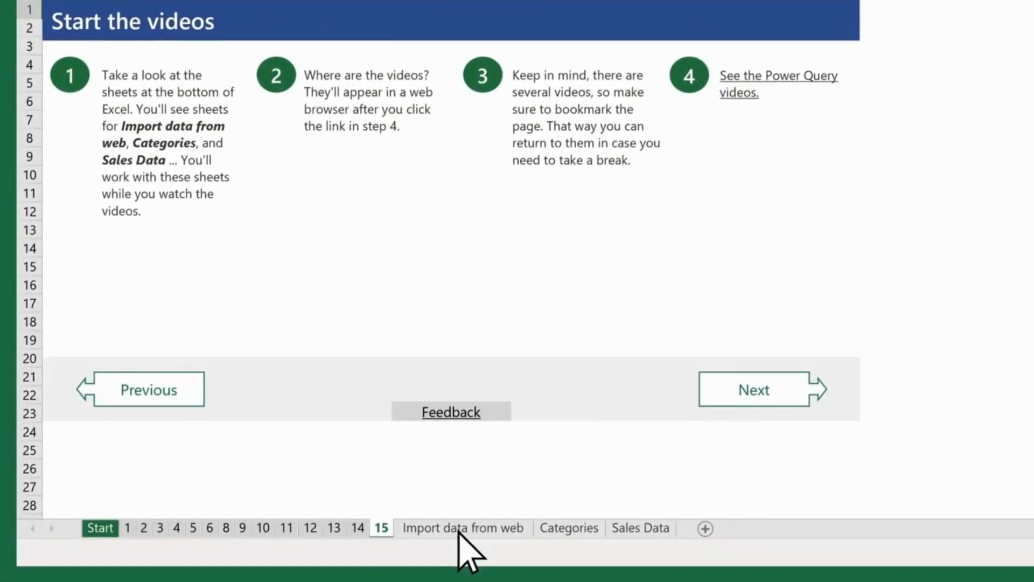
Step: Copy the URL from the Import data from web sheet and import that page's Results table as a web query into the workbook
left_click(451, 563)
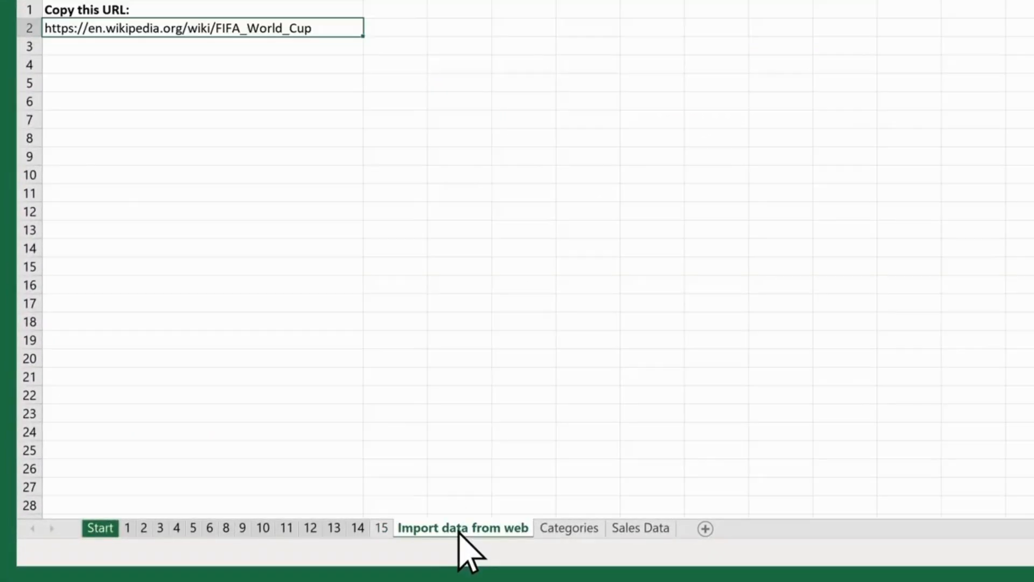
key("ctrl+c")
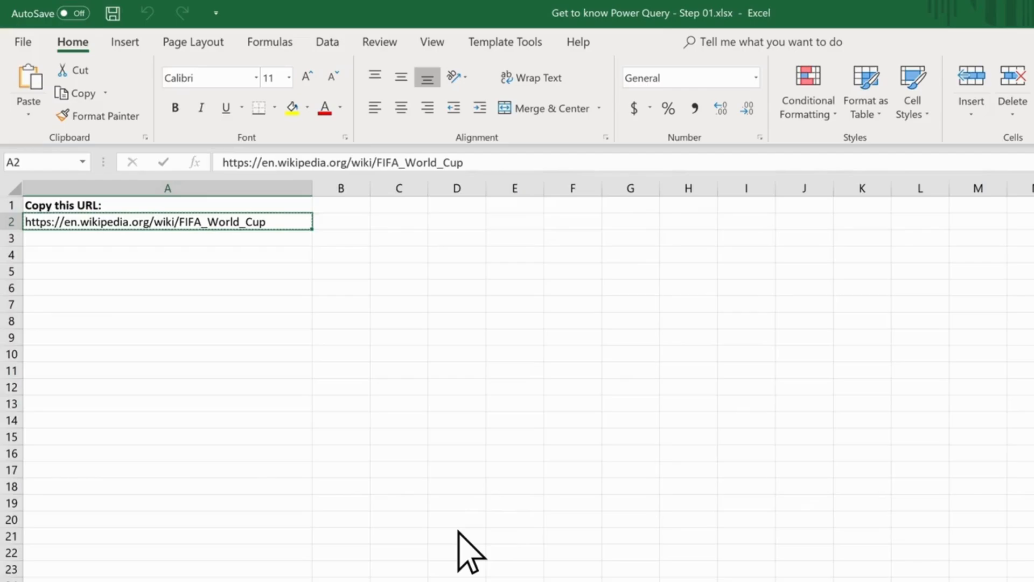
left_click(327, 46)
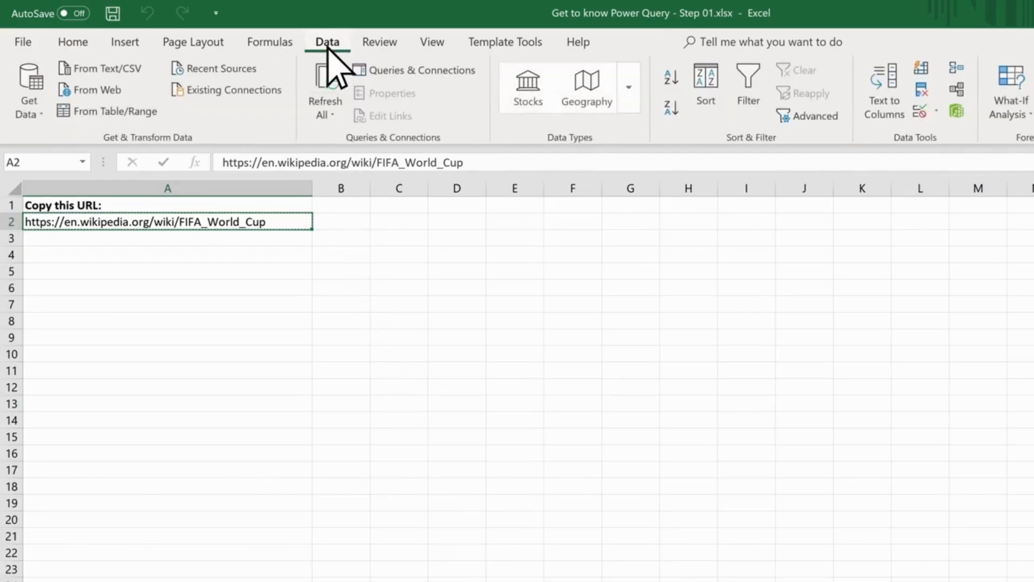
left_click(102, 97)
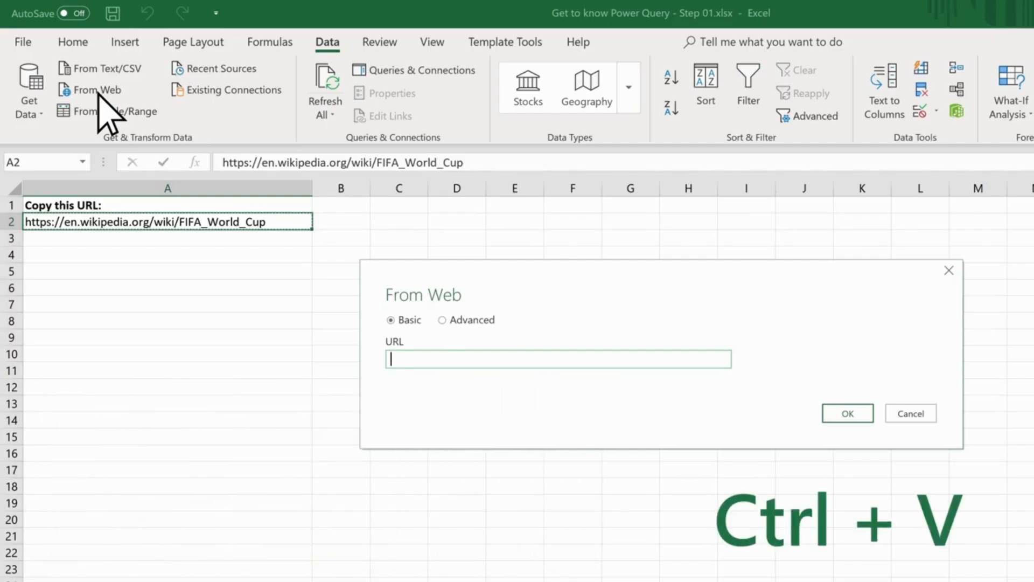
key("ctrl+v")
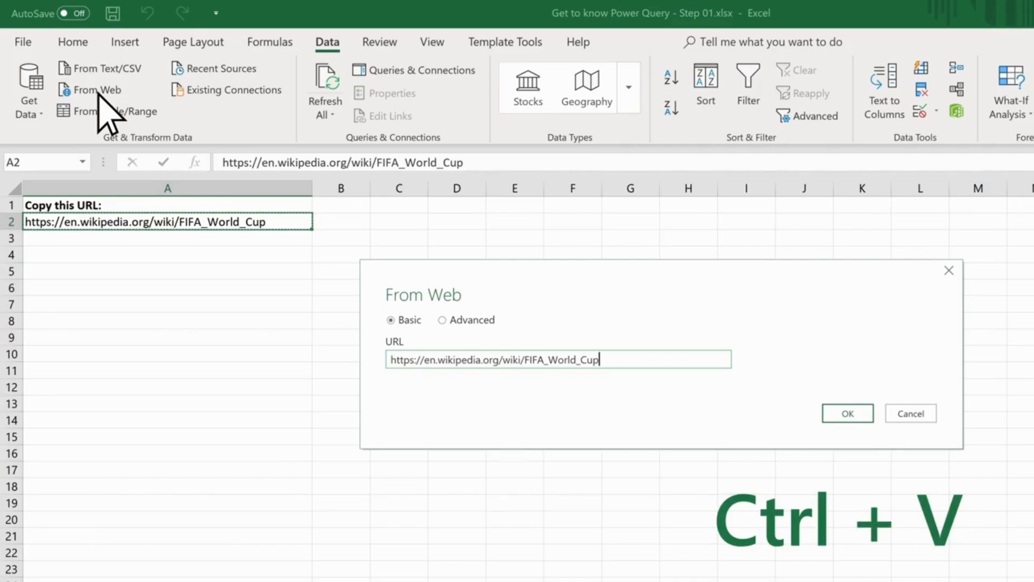
left_click(859, 409)
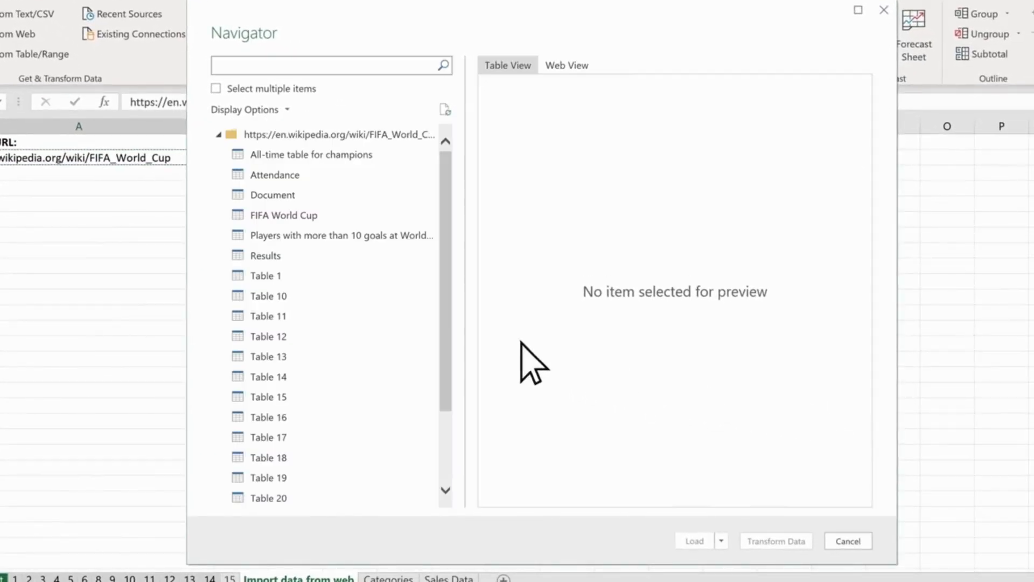
left_click(281, 254)
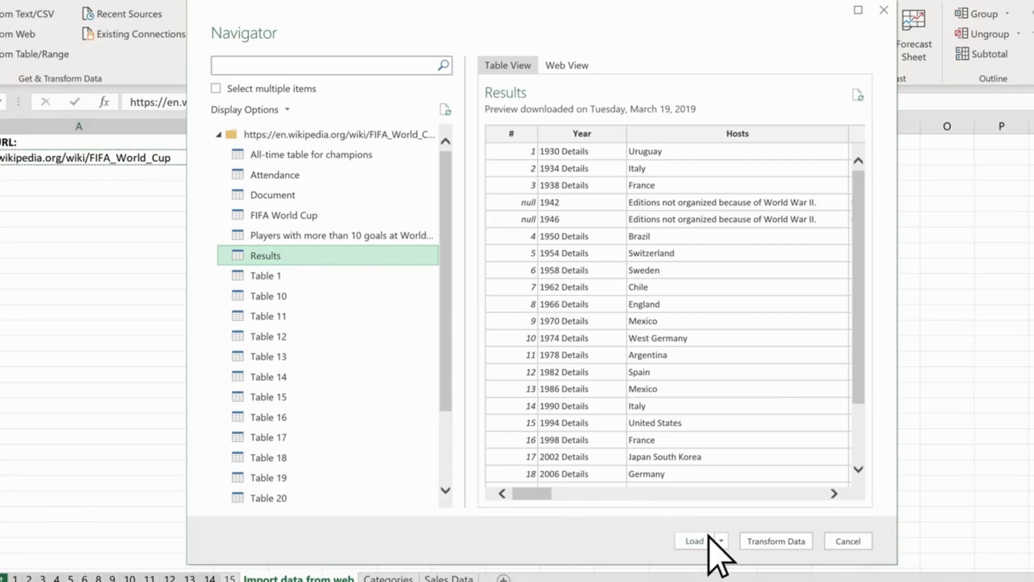
left_click(708, 539)
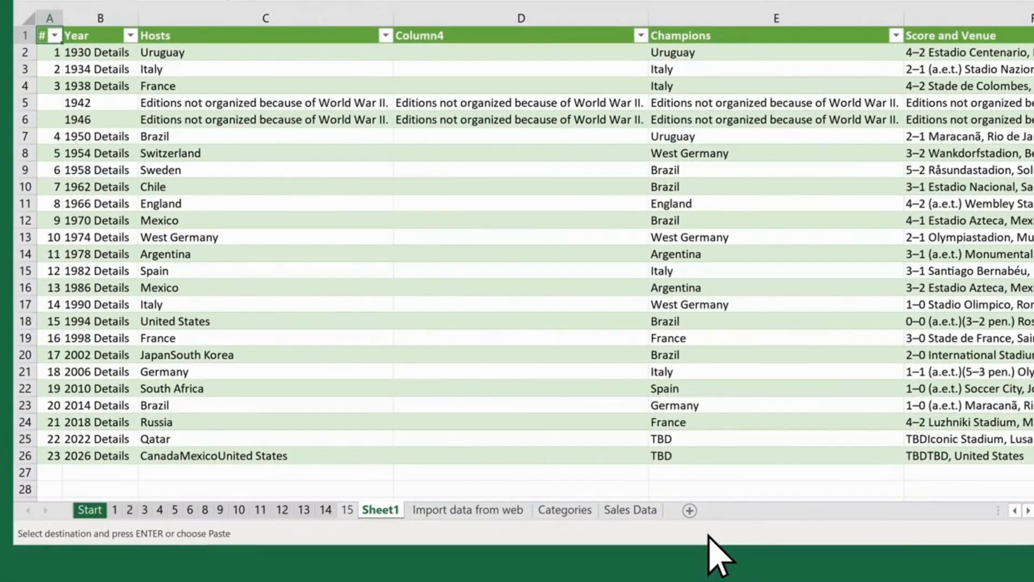
Step: Rename the imported table's sheet World Cup Results and refresh its query
double_click(380, 511)
type("World Cup Results")
key("Return")
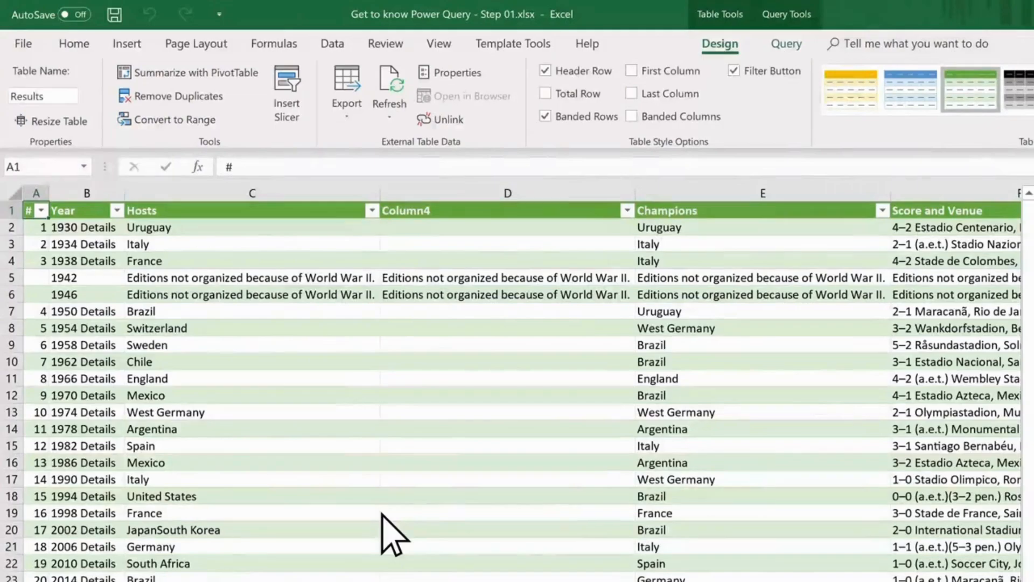
left_click(787, 46)
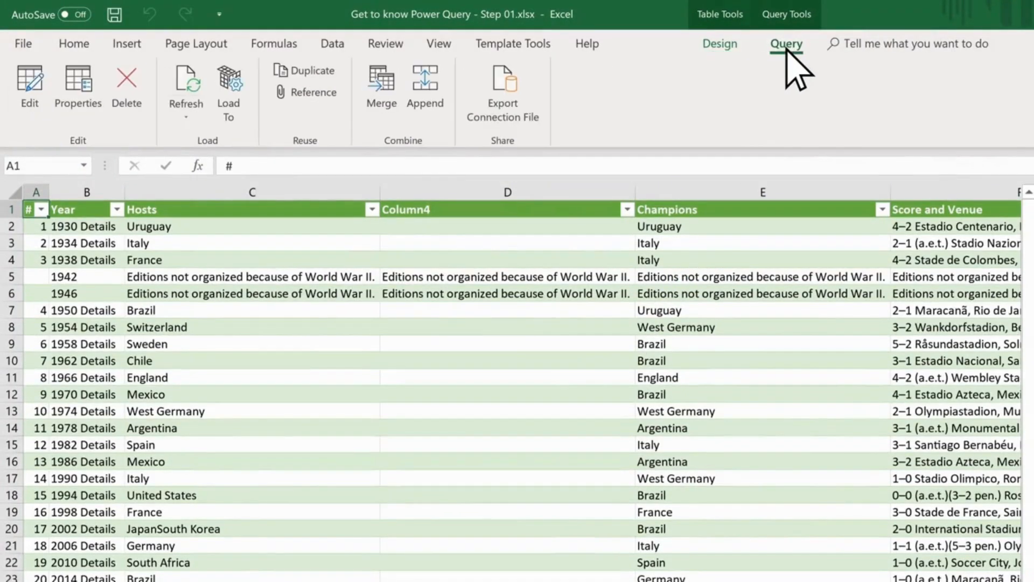
left_click(205, 93)
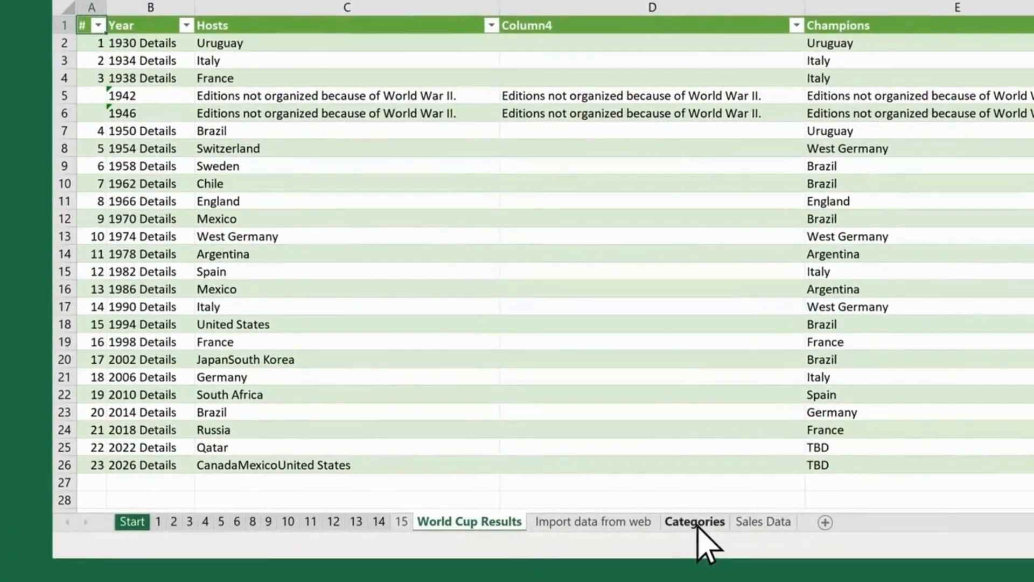
Step: Open the Sales Data sheet's table in Power Query Editor as a new query and expand the list of queries
left_click(695, 521)
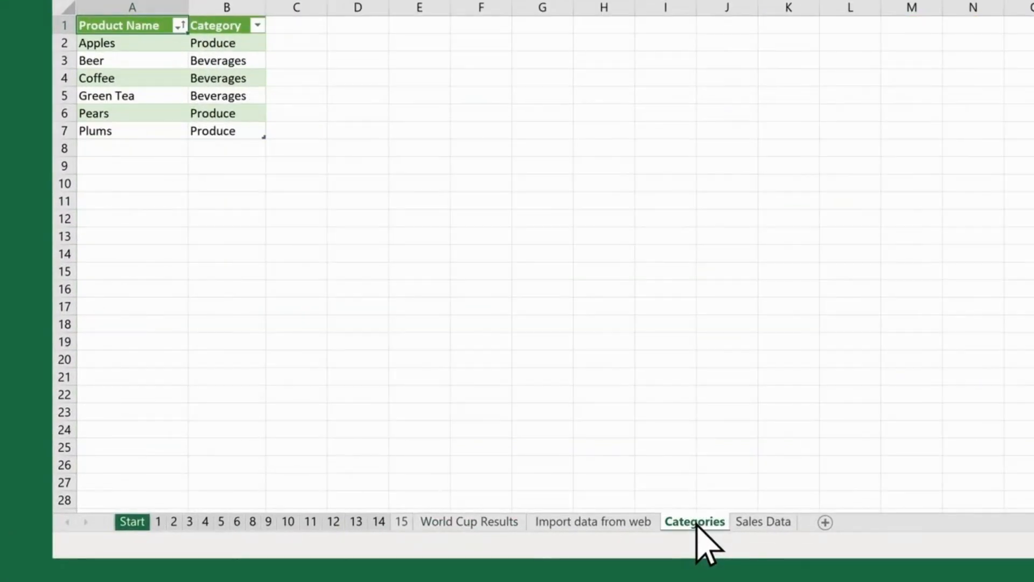
left_click(765, 521)
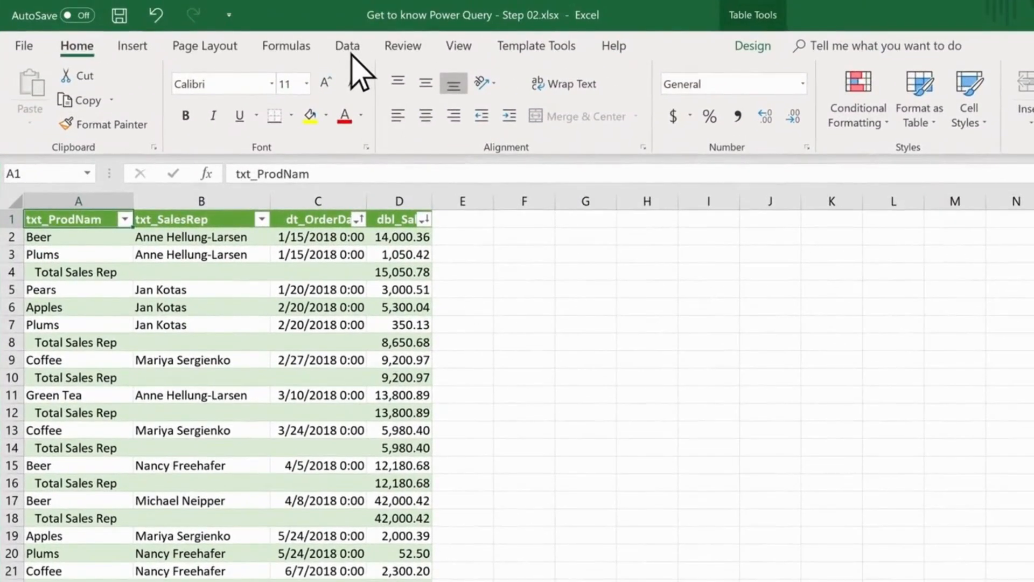
left_click(349, 48)
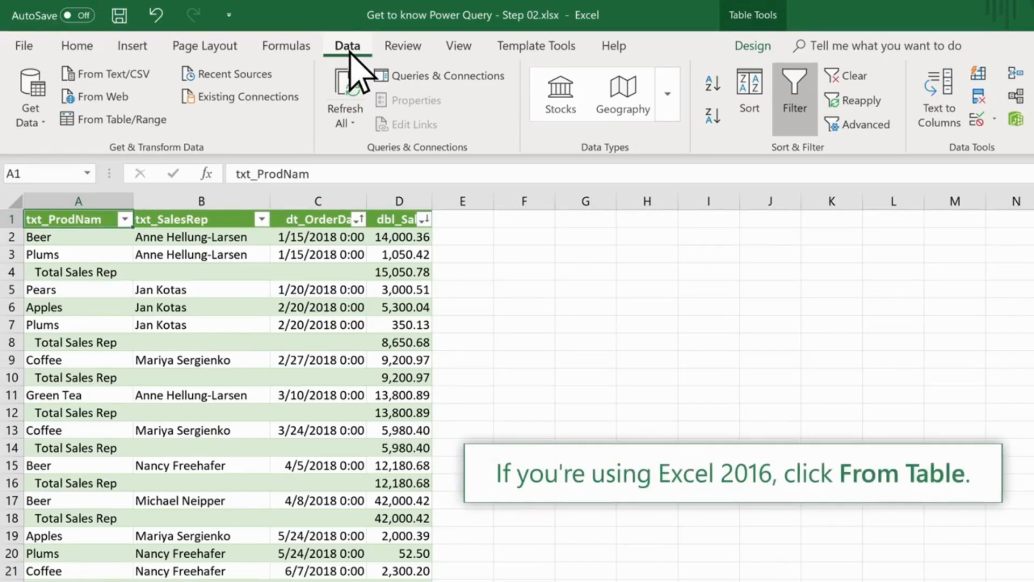
left_click(108, 120)
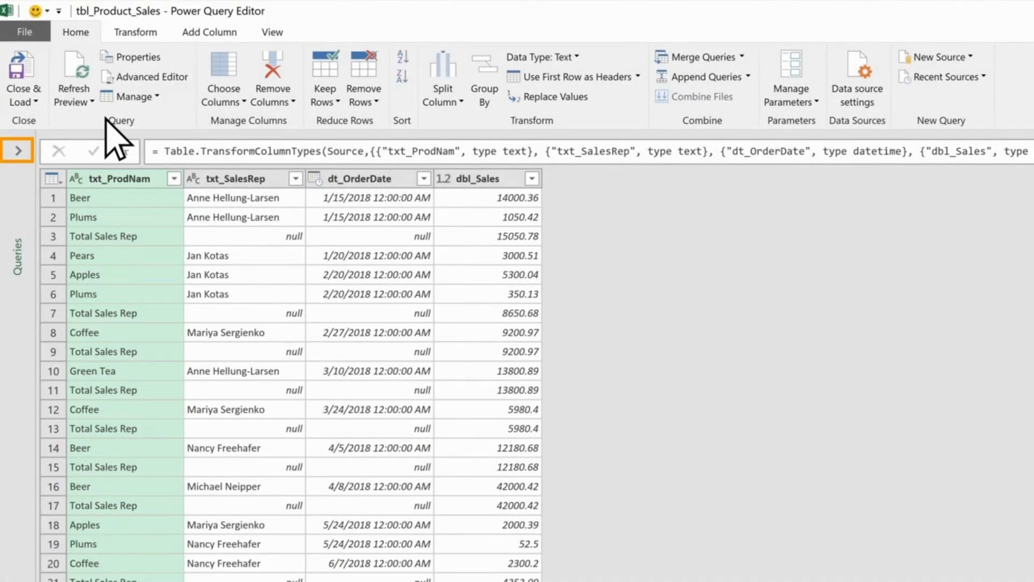
left_click(18, 150)
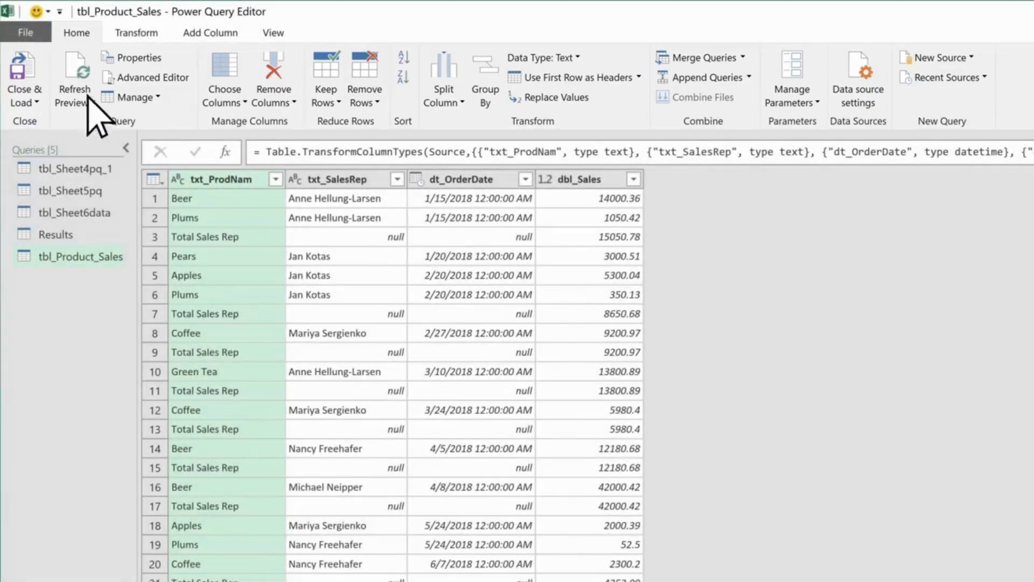
left_click(136, 33)
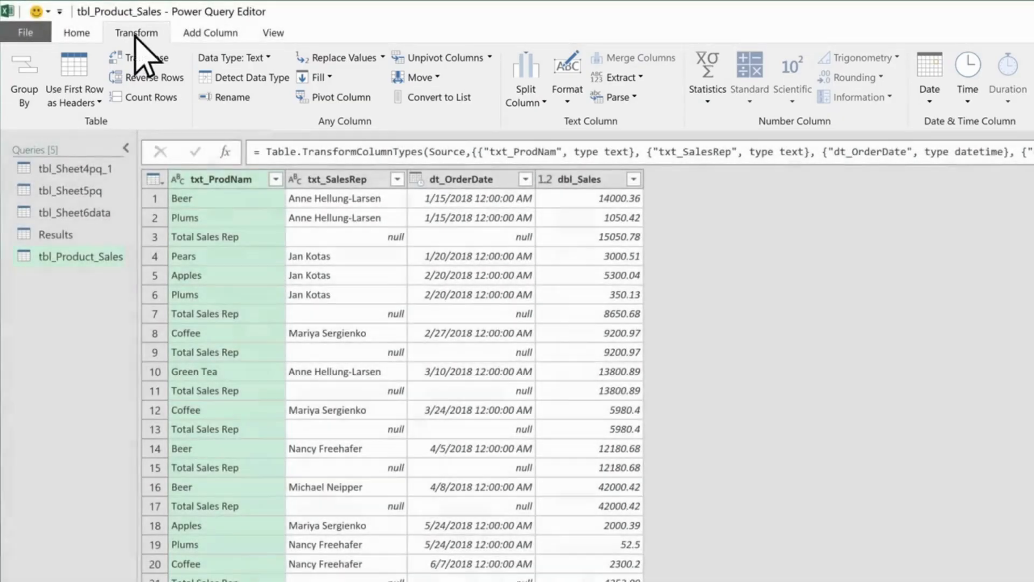
left_click(205, 33)
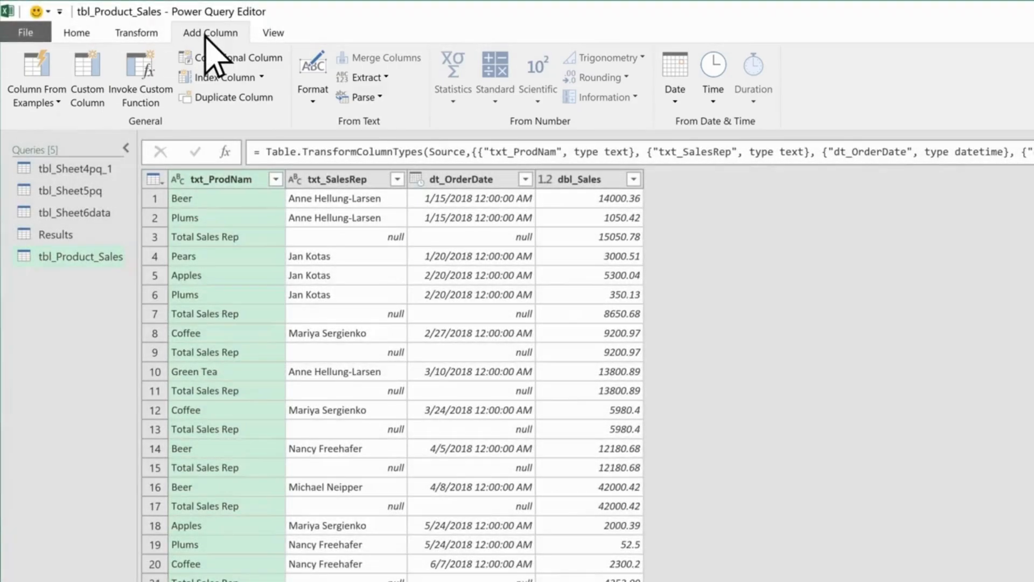
left_click(272, 34)
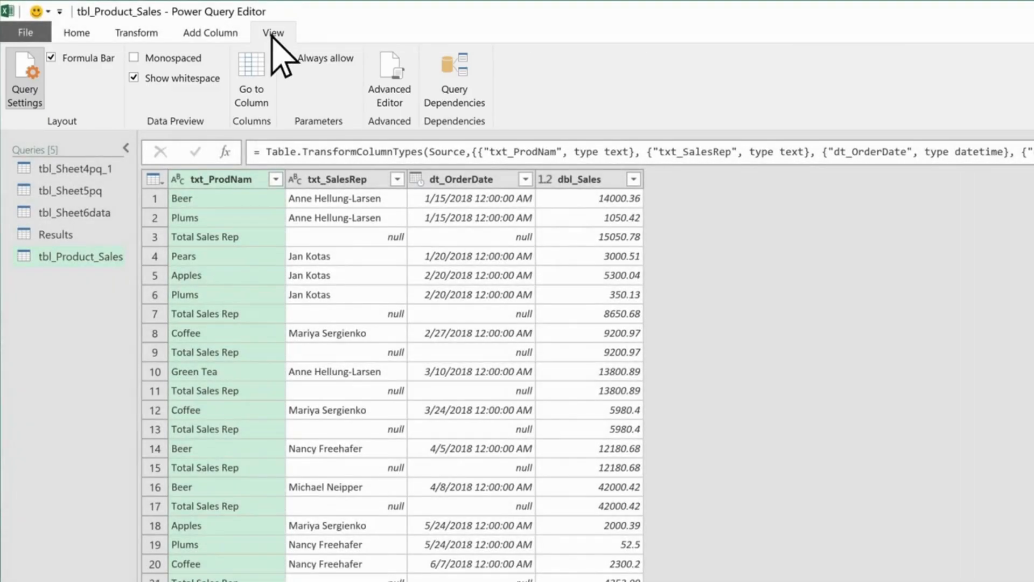
Step: Load the tbl_Product_Sales query into a new worksheet and rename that sheet PQ Sales Data
left_click(76, 34)
left_click(32, 73)
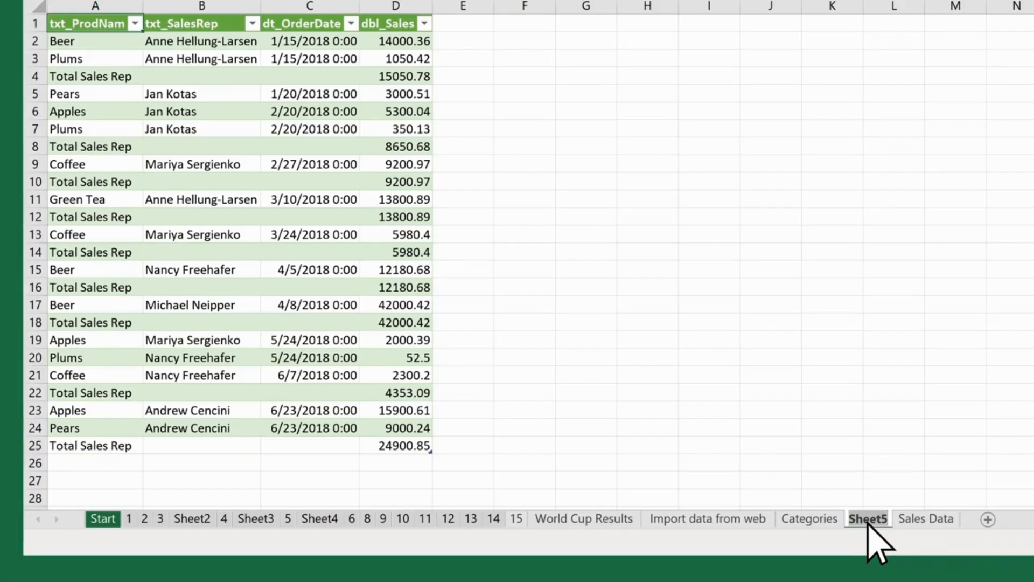
type("PQ Sales Data")
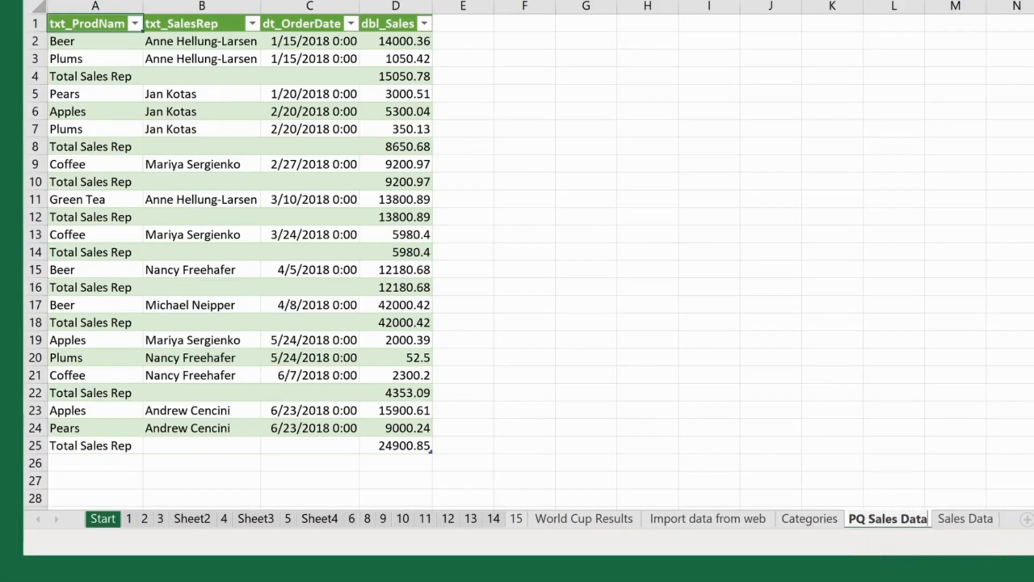
Step: Confirm the PQ Sales Data sheet name and open its table's query for editing in Power Query Editor
key("Return")
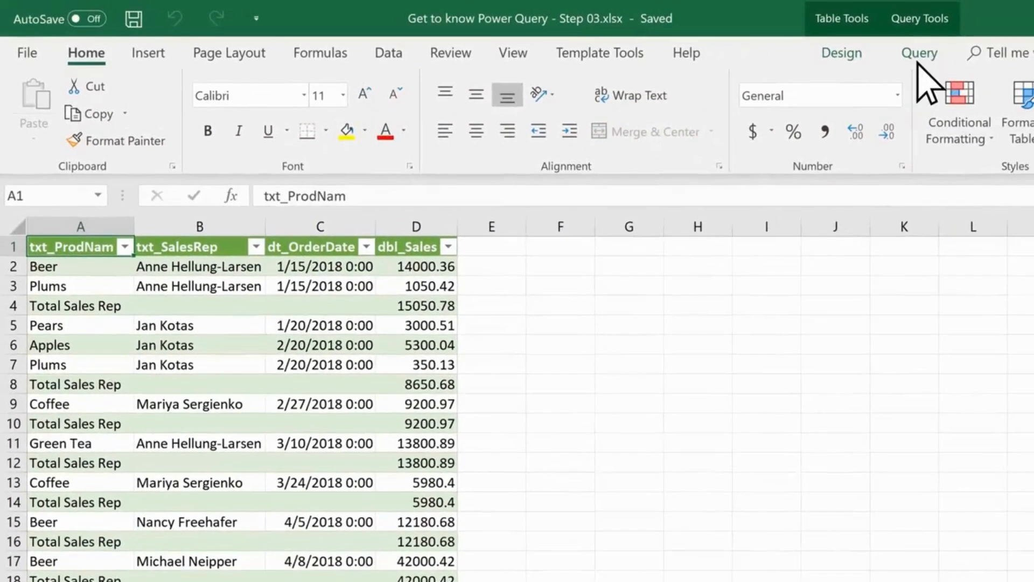
left_click(919, 54)
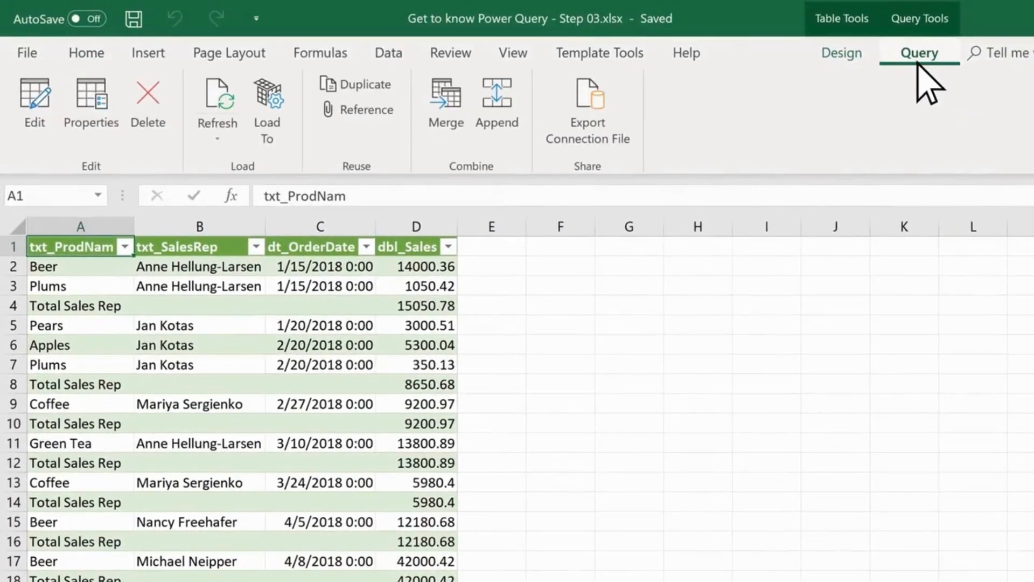
left_click(48, 110)
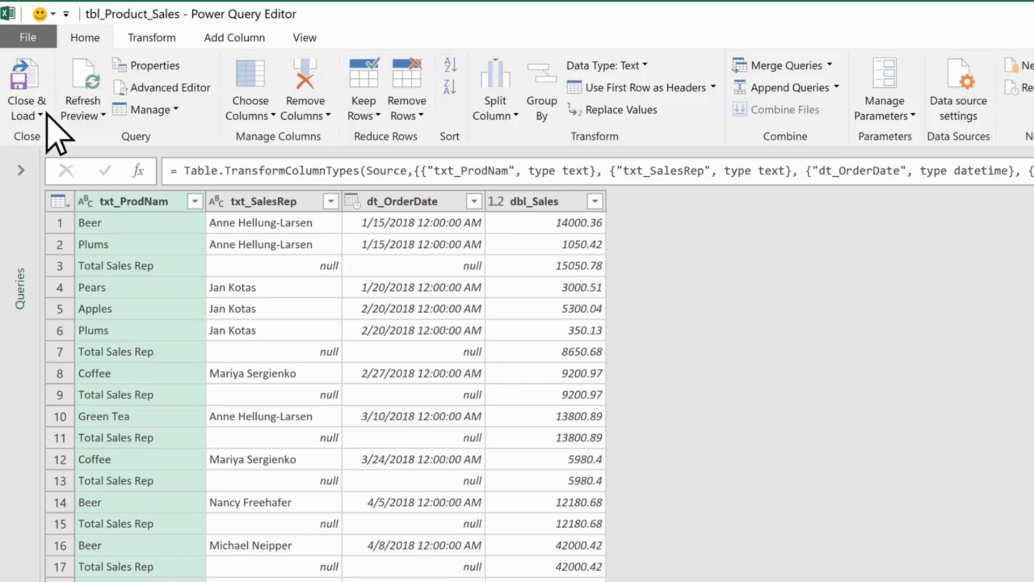
Step: Try using the first row as headers and remove the applied steps this adds
left_click(668, 85)
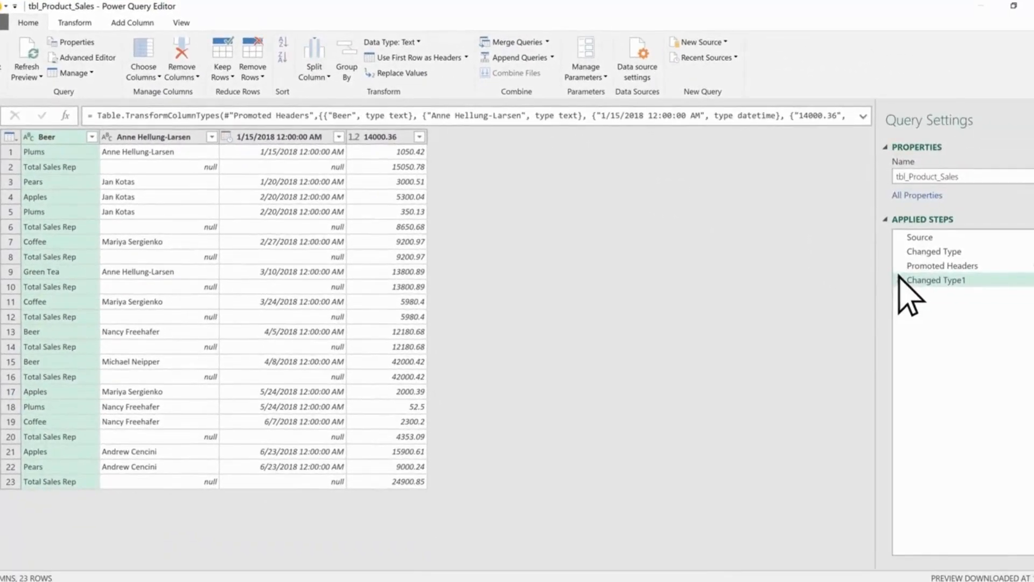
left_click(899, 280)
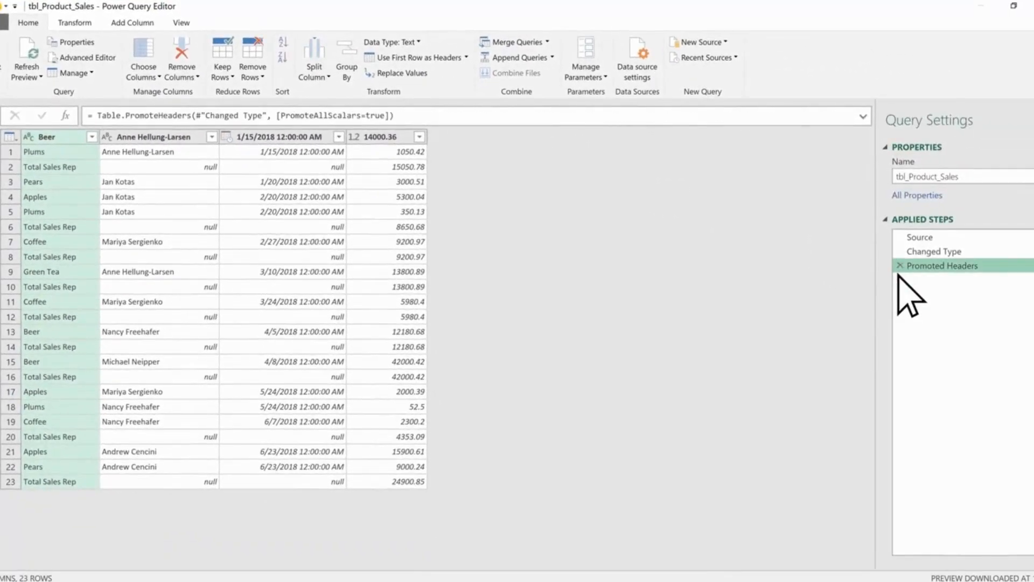
left_click(899, 265)
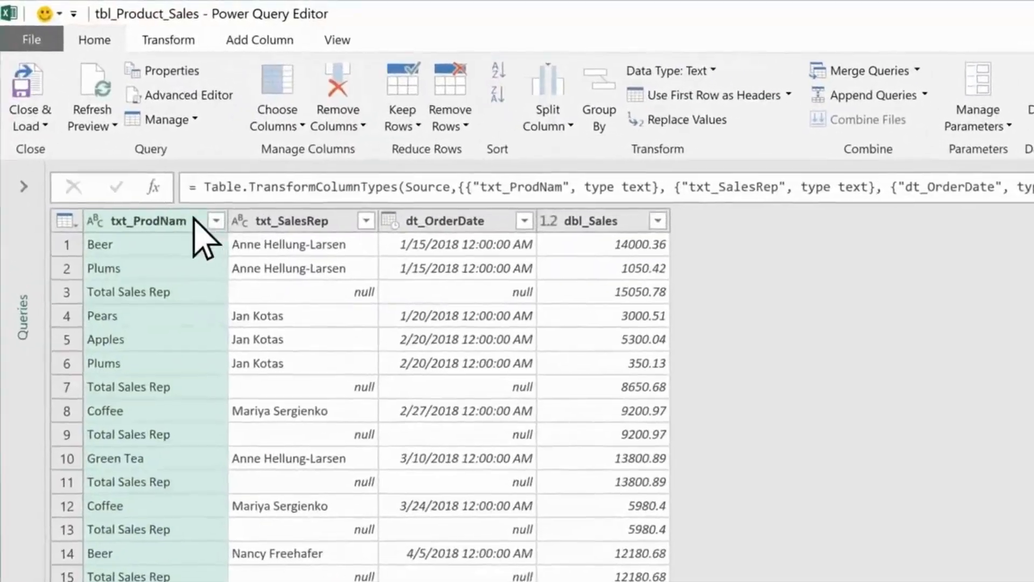
Step: Rename the txt_ProdNam column Product Name and the txt_SalesRep column Sales Rep
double_click(193, 221)
type("Product Name")
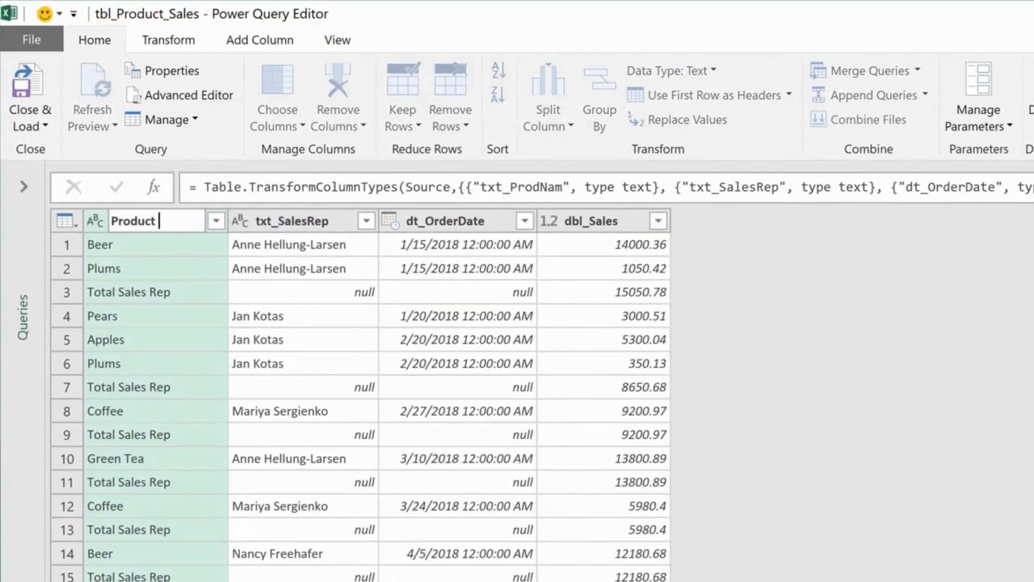
key("Return")
double_click(351, 218)
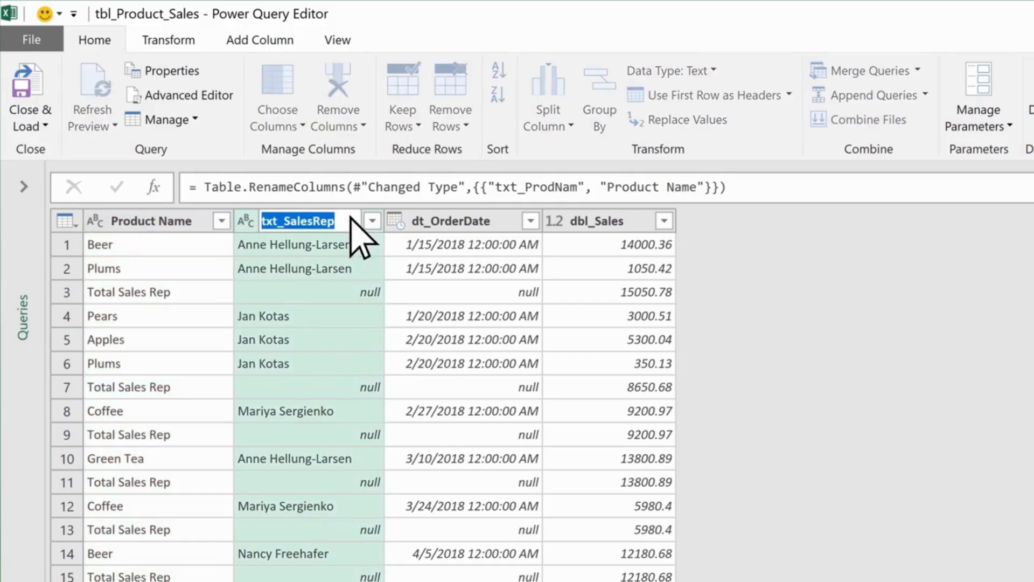
type("Sales Rep")
key("Return")
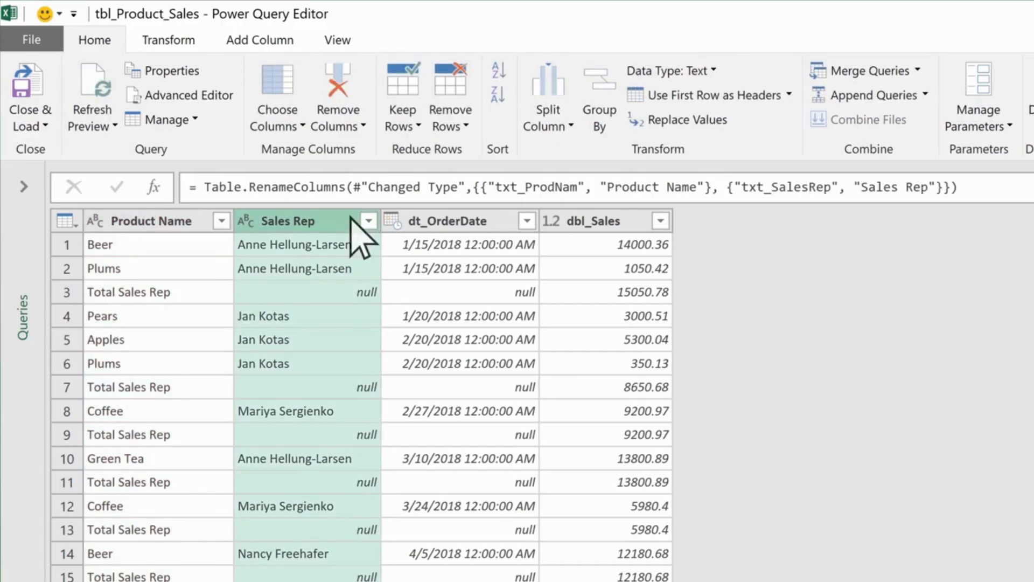
Step: Rename the dt_OrderDate column Order Date and the dbl_Sales column Total Sales, and load the query back to the worksheet
double_click(506, 221)
type("Order Date")
key("Return")
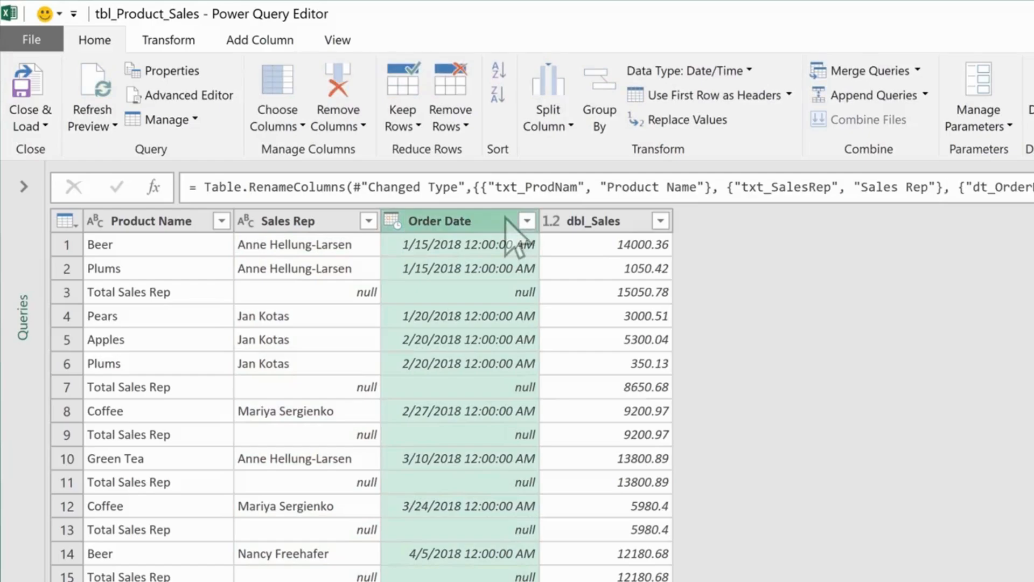
double_click(632, 220)
type("Total Sales")
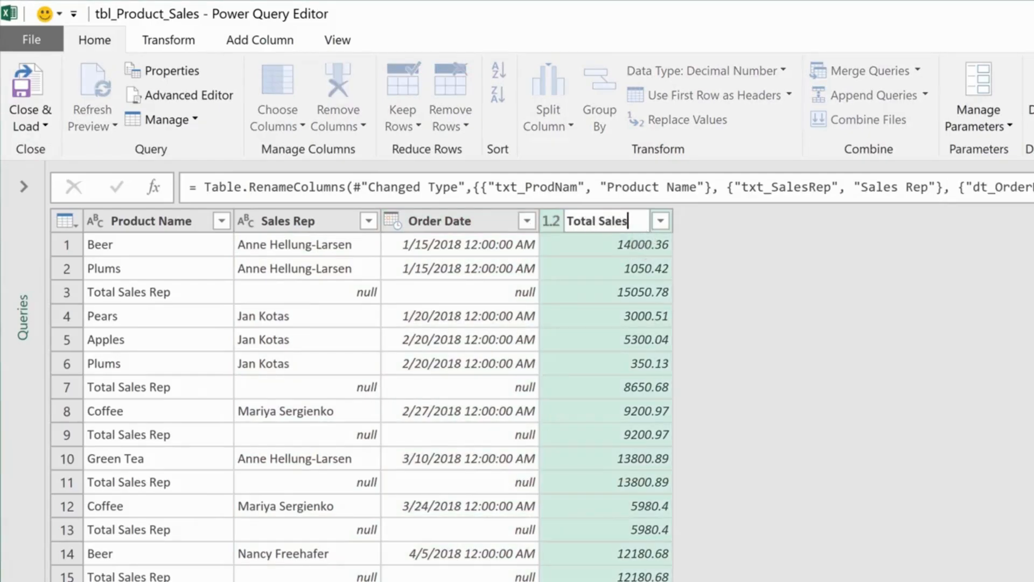
key("Return")
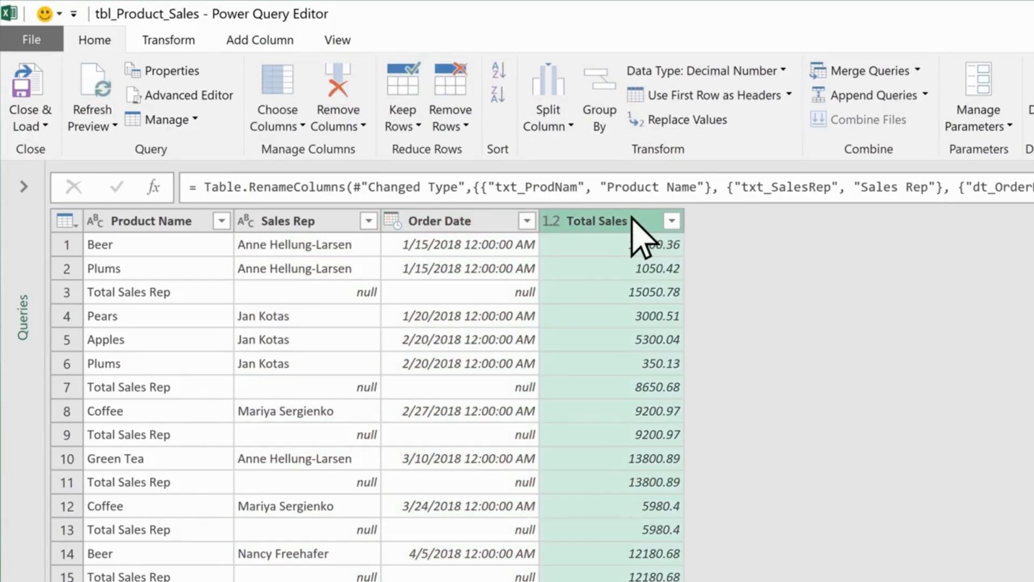
left_click(40, 102)
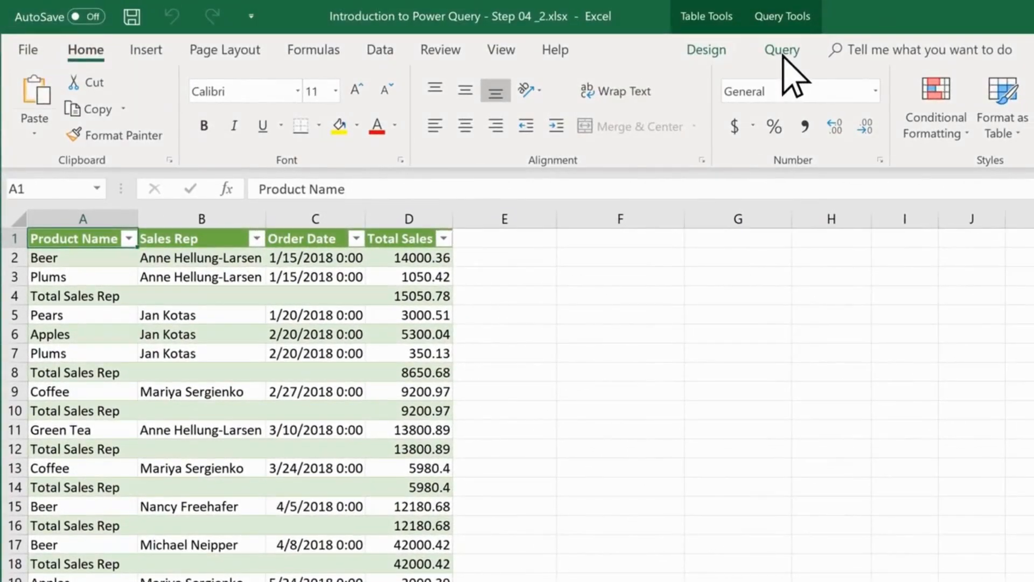
Step: Reopen the sales query for editing, change the Order Date column's data type to Date, and load the result to the worksheet
left_click(784, 54)
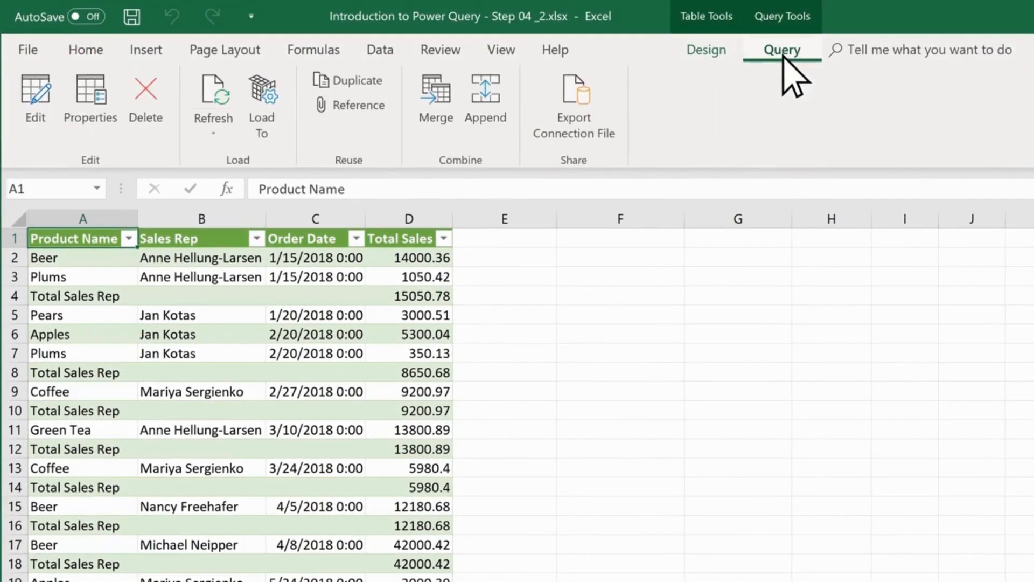
left_click(37, 121)
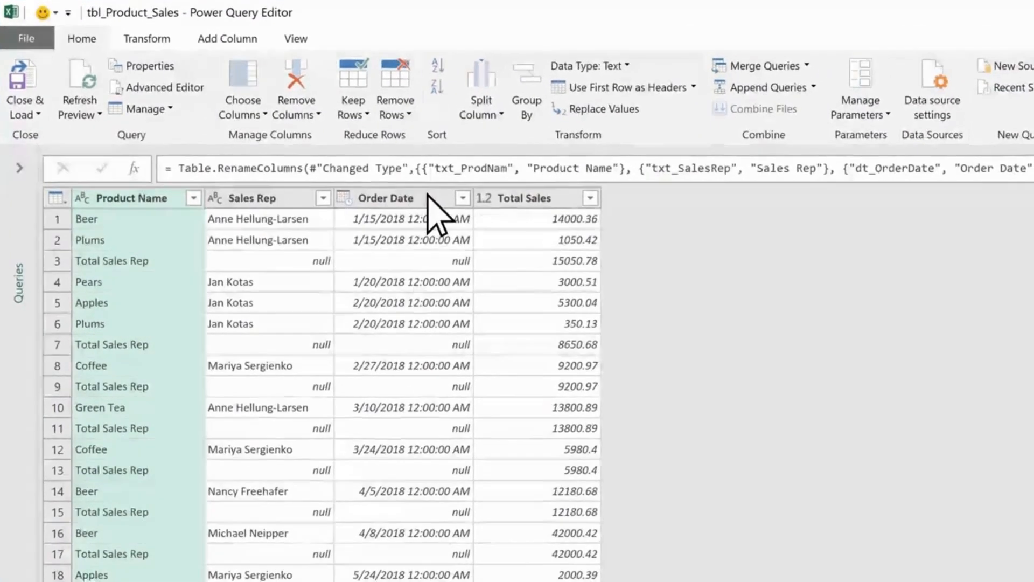
left_click(470, 231)
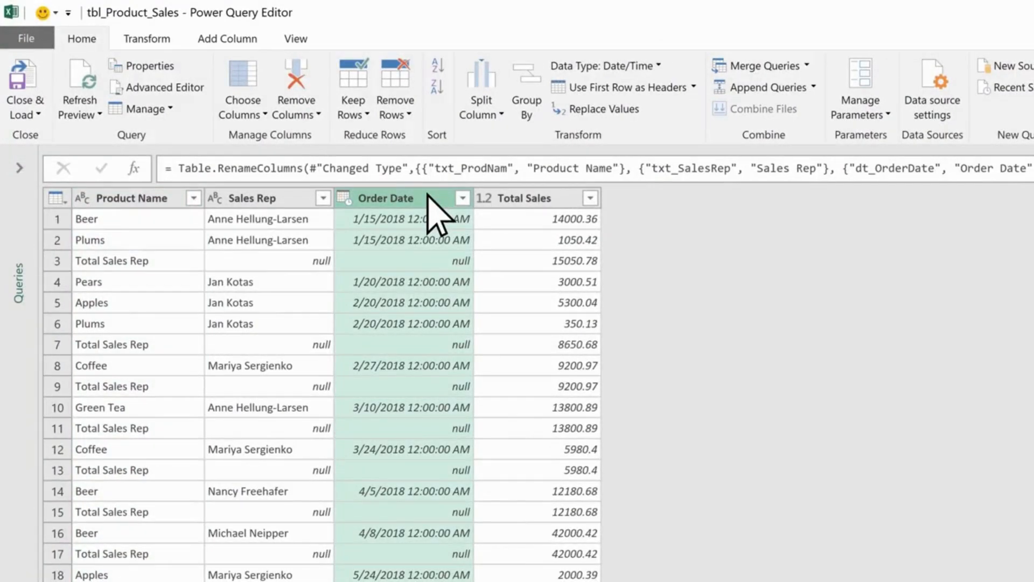
left_click(657, 65)
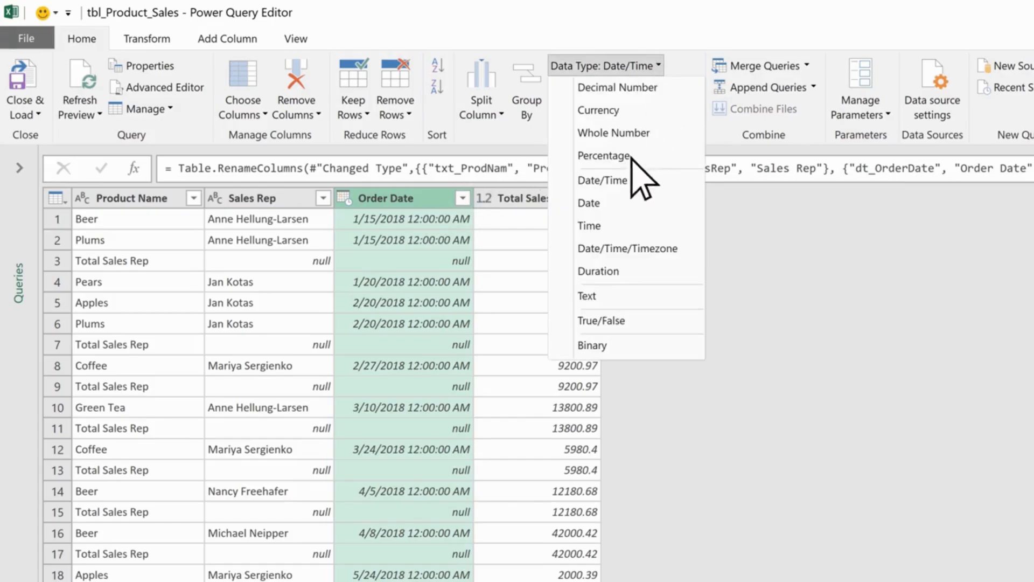
left_click(605, 203)
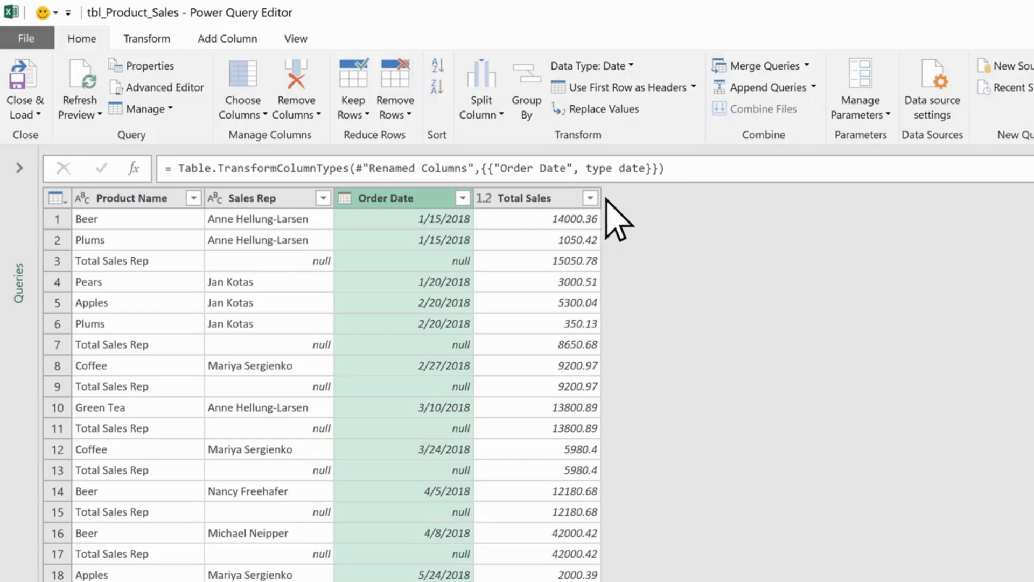
left_click(631, 65)
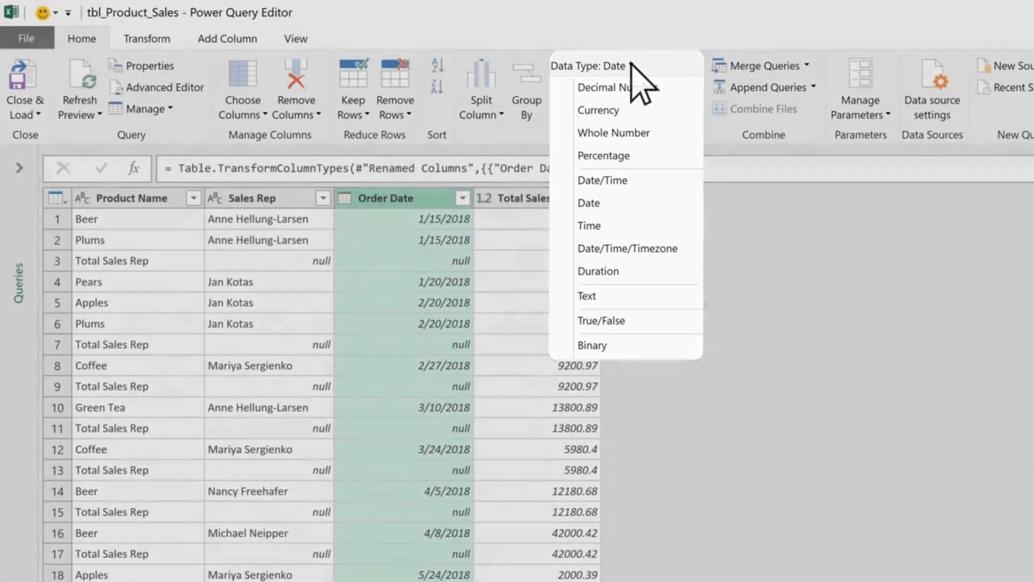
left_click(630, 66)
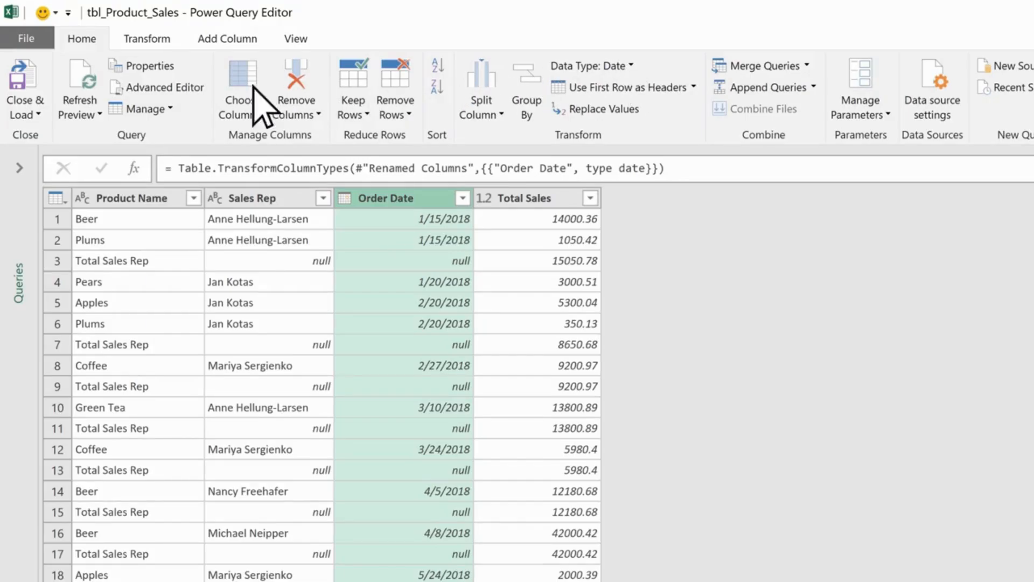
left_click(38, 103)
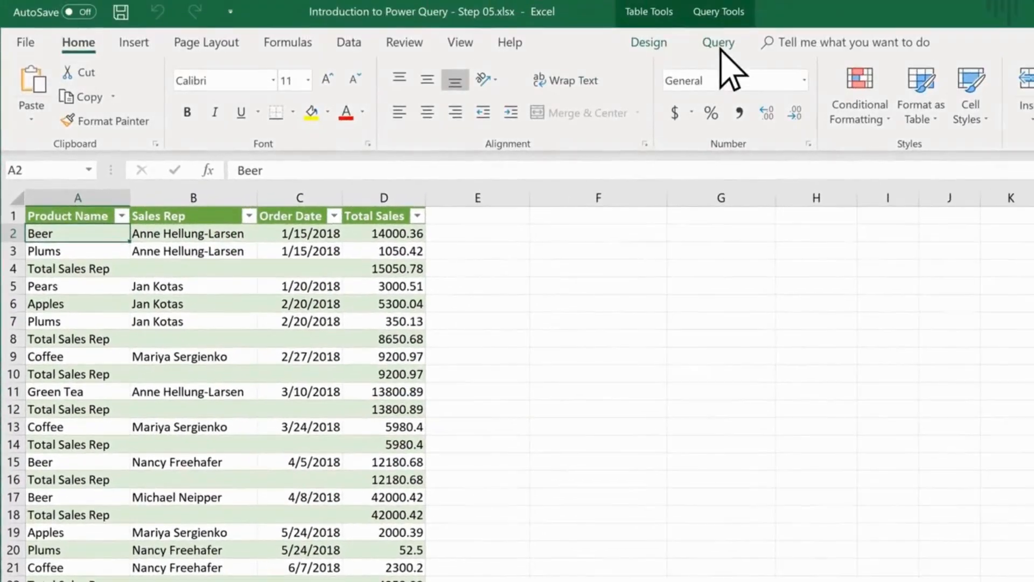
Step: Edit the sales query to keep only rows whose Product Name does not begin with Total, and load it to the worksheet
left_click(720, 46)
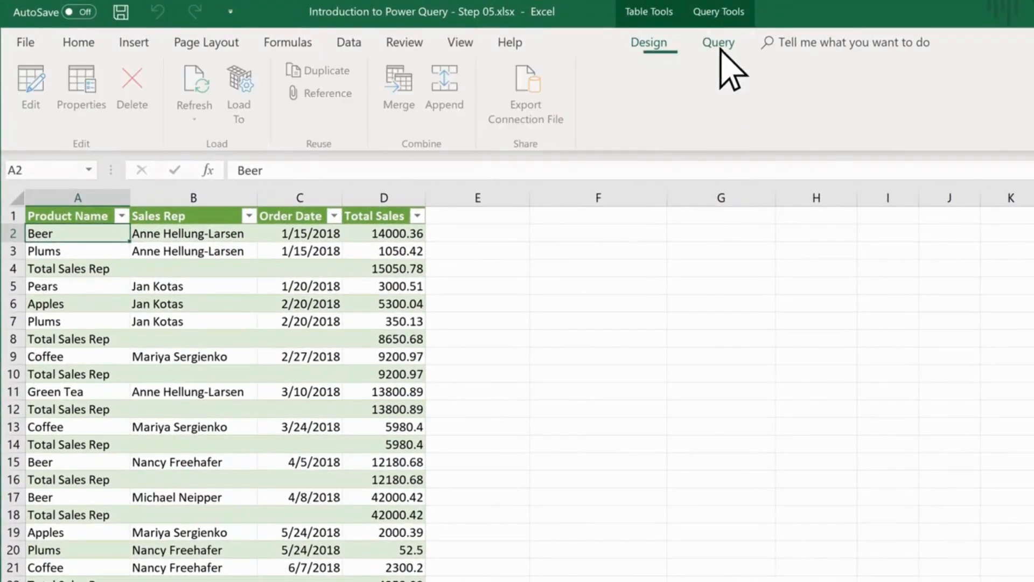
left_click(33, 108)
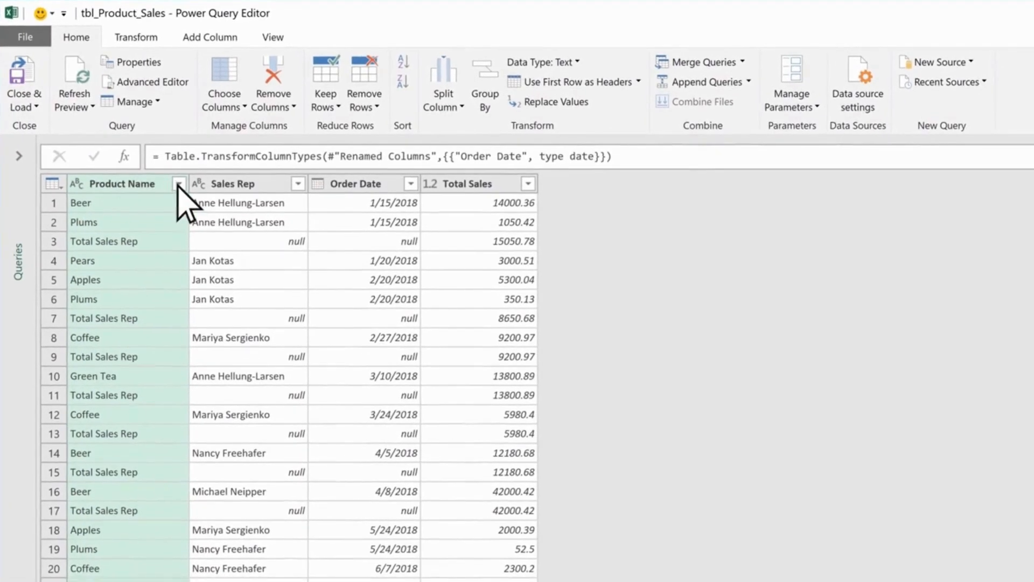
left_click(200, 209)
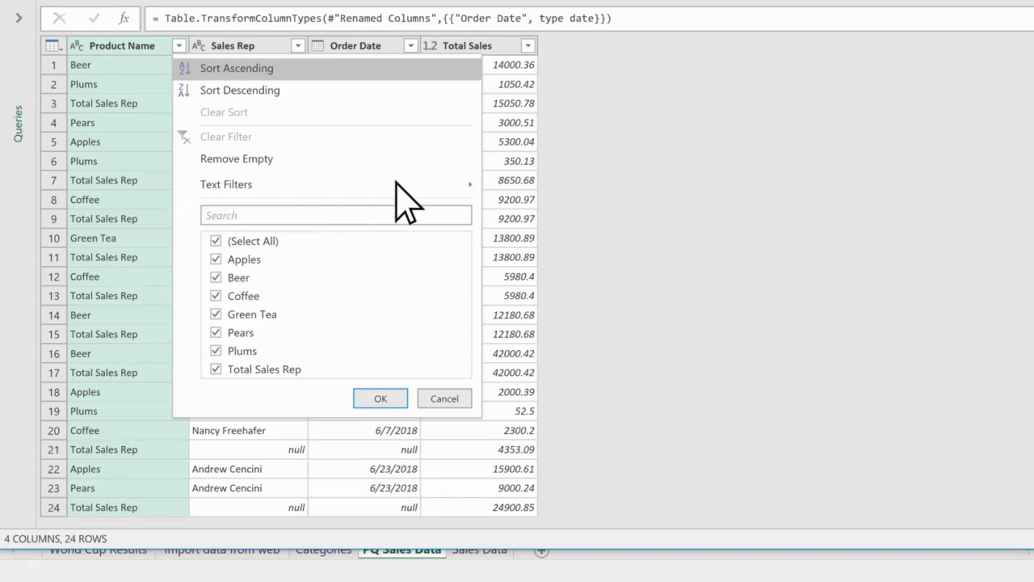
mouse_move(401, 185)
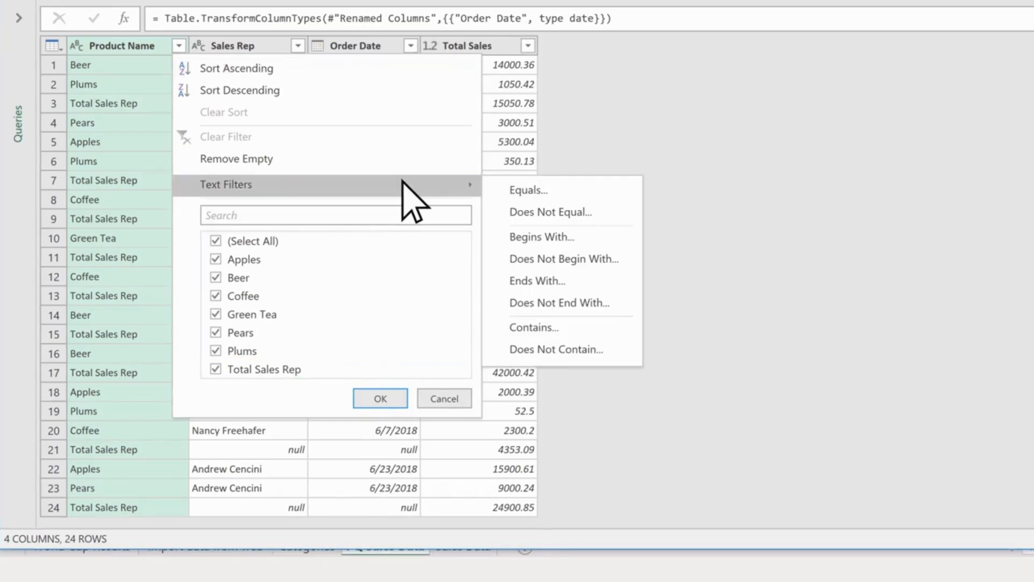
left_click(557, 257)
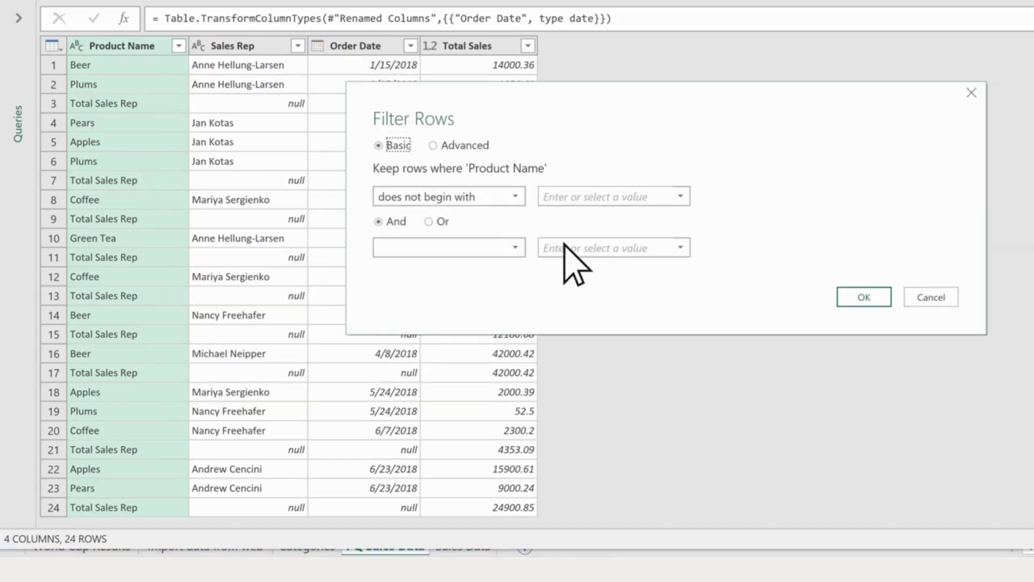
left_click(582, 197)
type("Total")
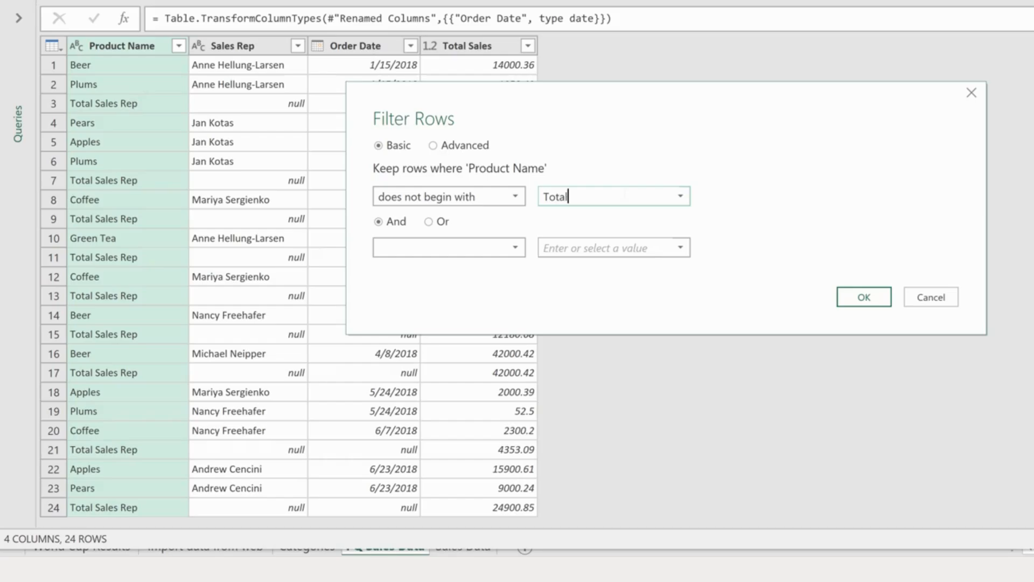
left_click(864, 297)
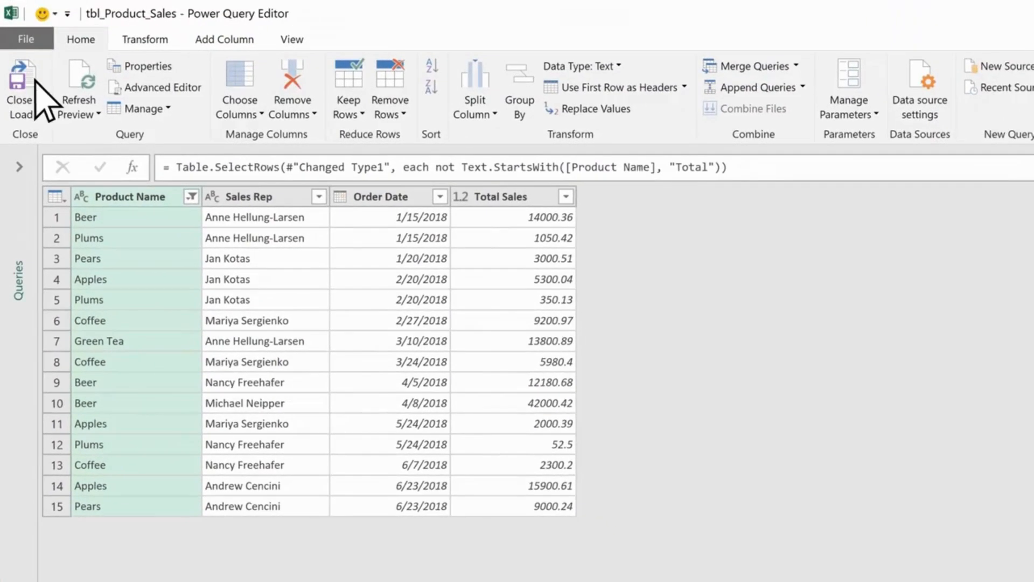
left_click(23, 88)
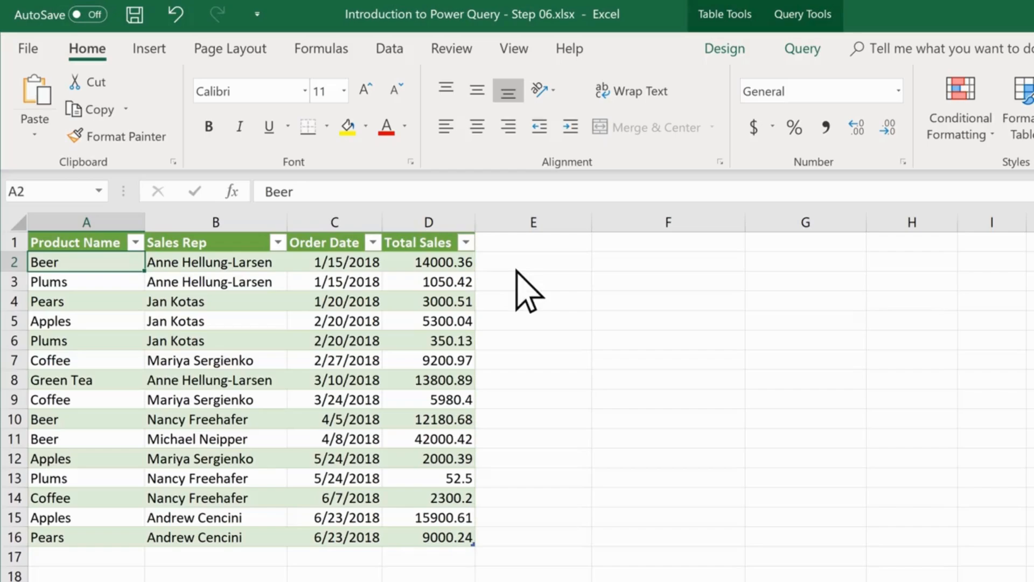
Step: Reopen the sales query for editing and split the Sales Rep column by the Space delimiter at each occurrence
left_click(803, 48)
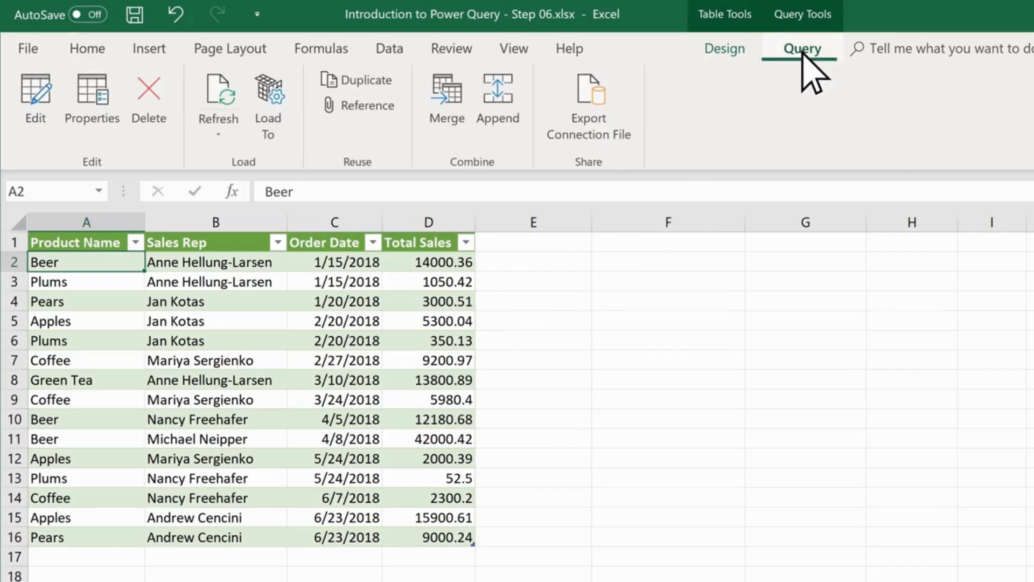
left_click(33, 116)
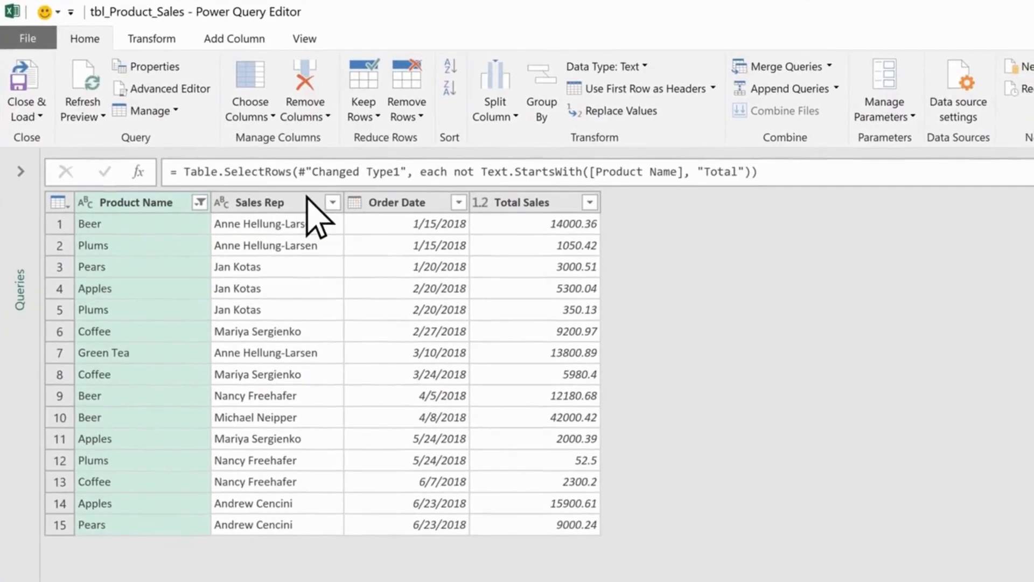
left_click(349, 235)
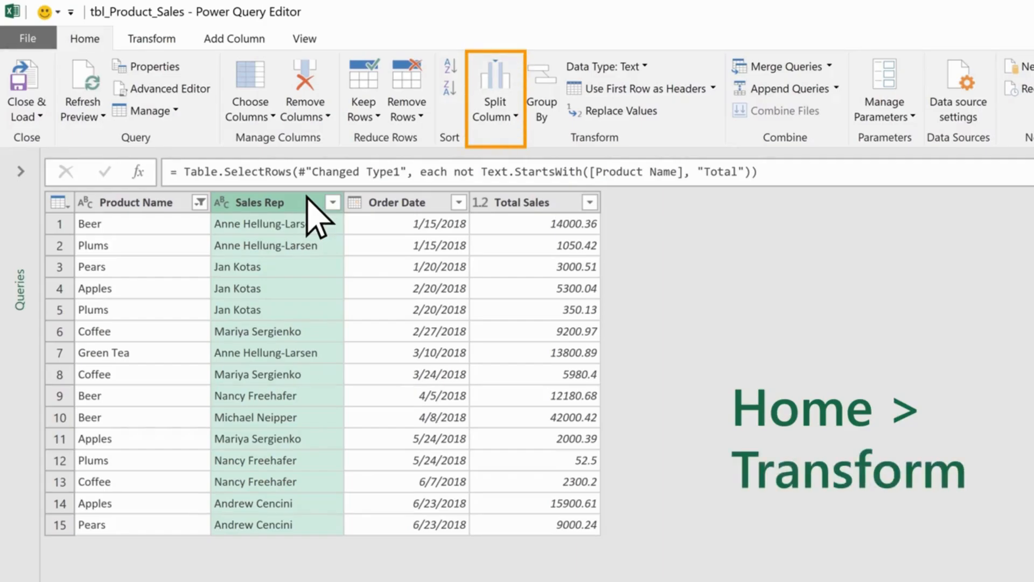
left_click(512, 90)
left_click(569, 134)
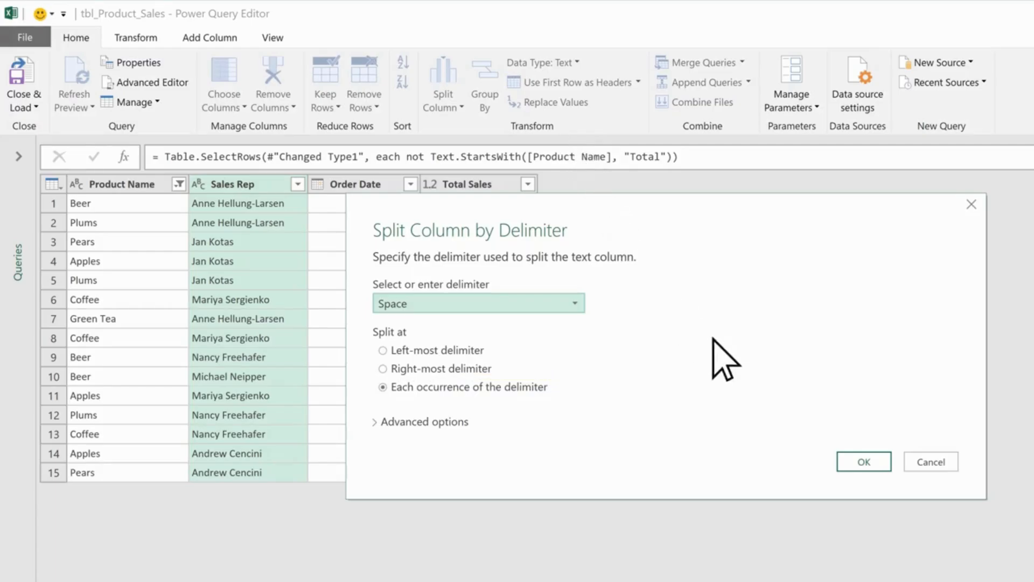
left_click(864, 462)
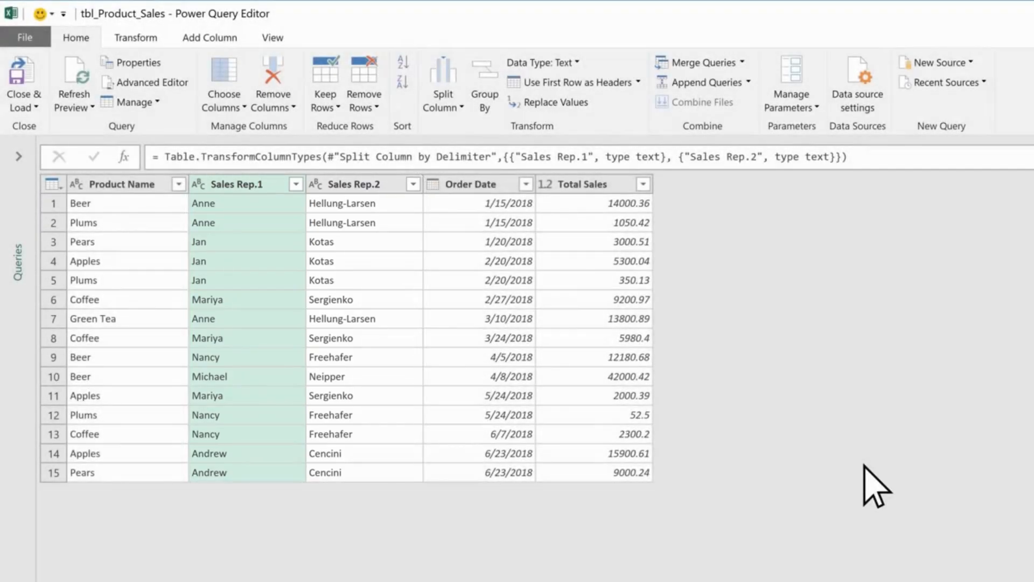
Step: Rename the Sales Rep.1 column Sales Rep First Name
double_click(275, 184)
type("Sales Rep First Name")
key("Return")
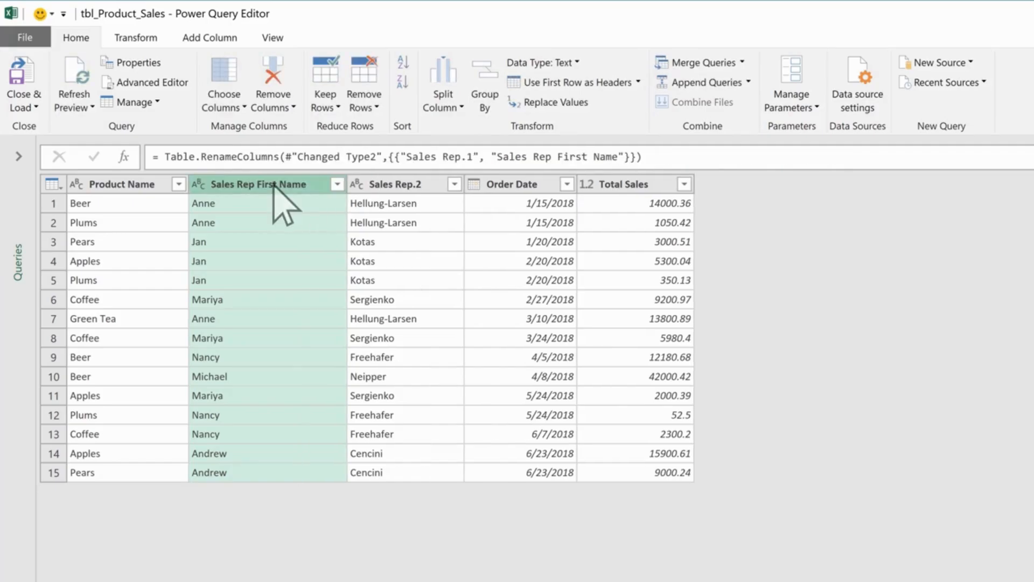
Step: Rename the Sales Rep.2 column Sales Rep Last Name and load the query result to the worksheet
type("les Rep Last Name")
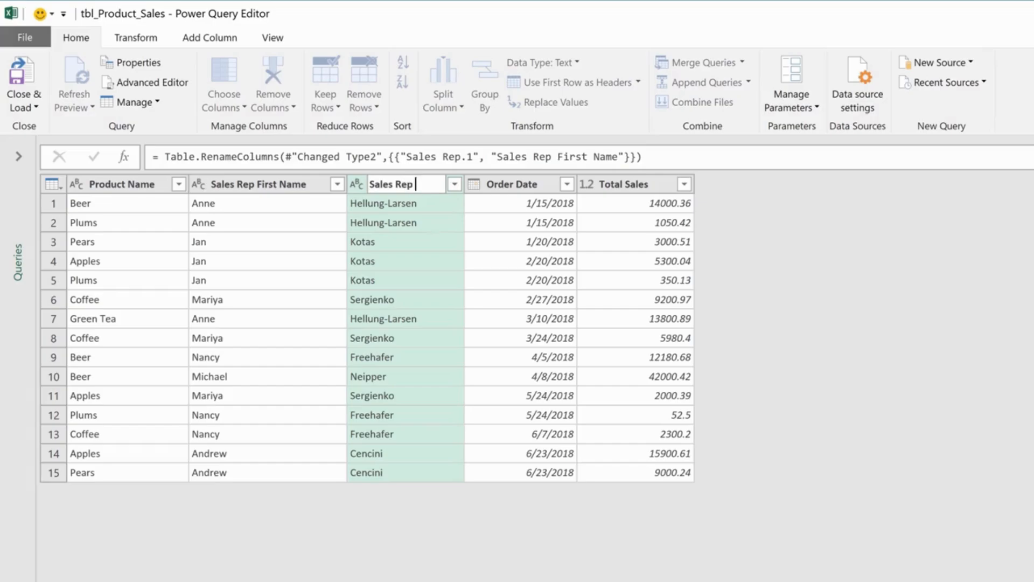
key("Return")
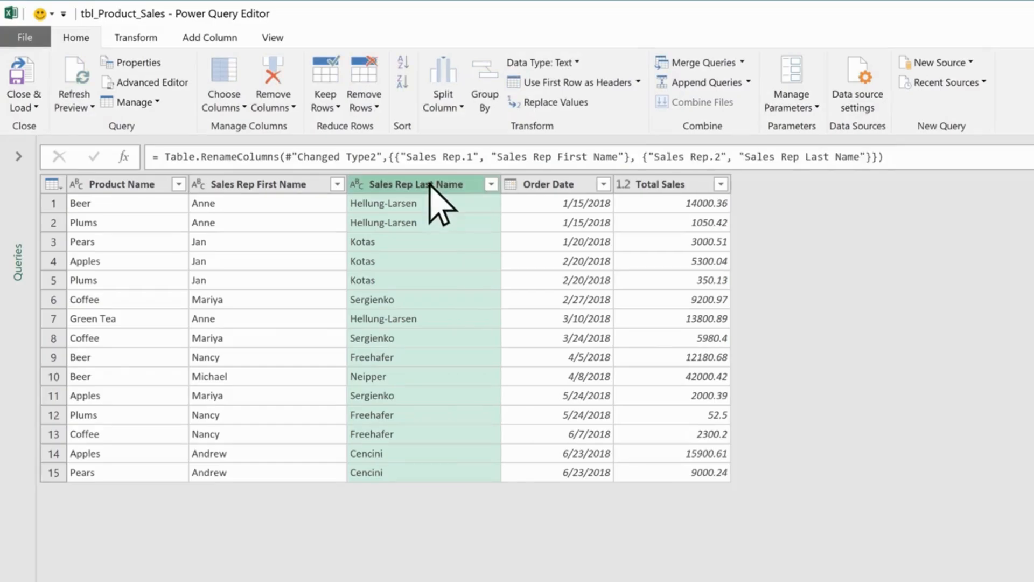
left_click(36, 85)
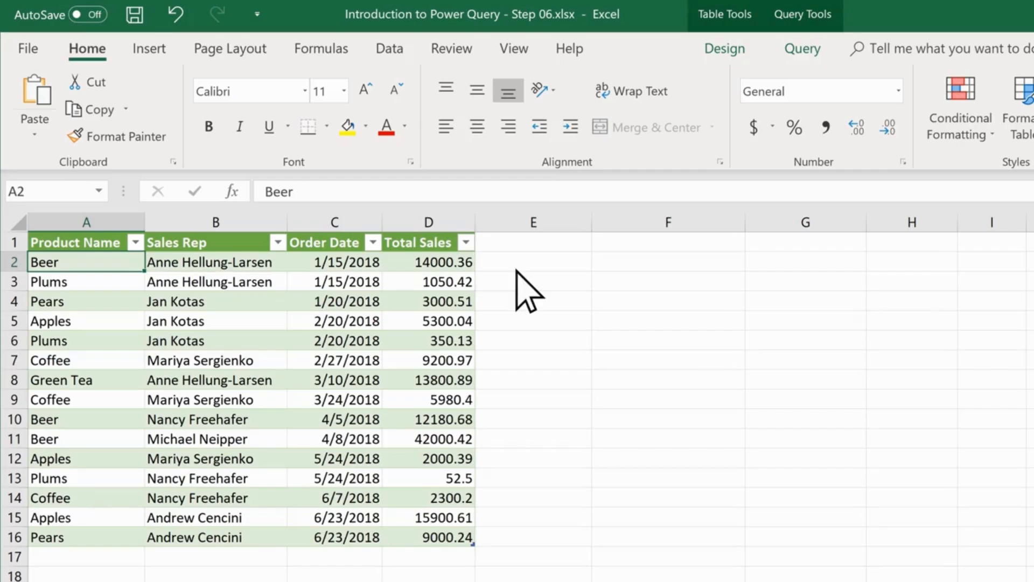
Step: Open the sales table's query for editing and split the Sales Rep column by the Space delimiter at each occurrence
left_click(803, 50)
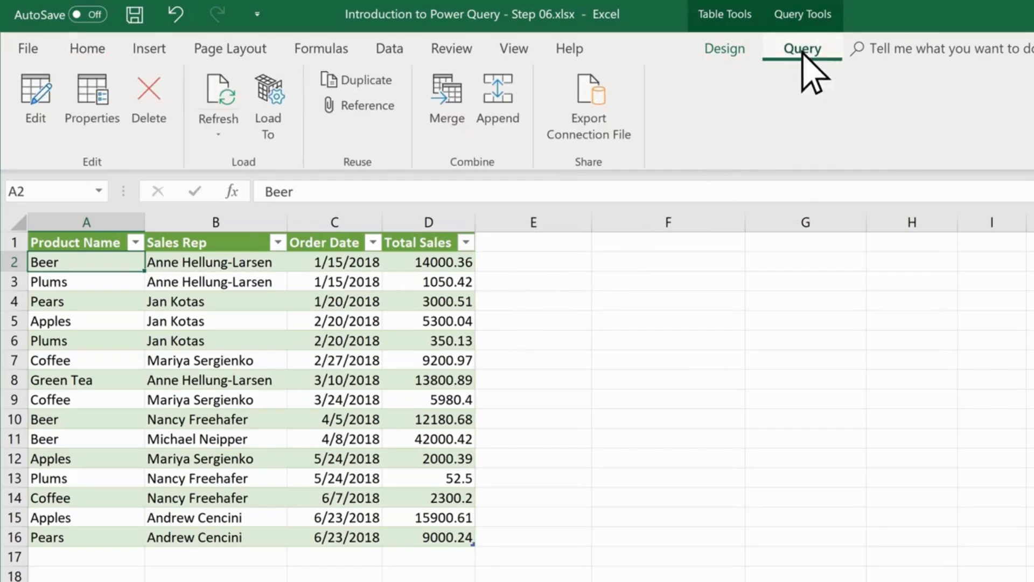
left_click(34, 121)
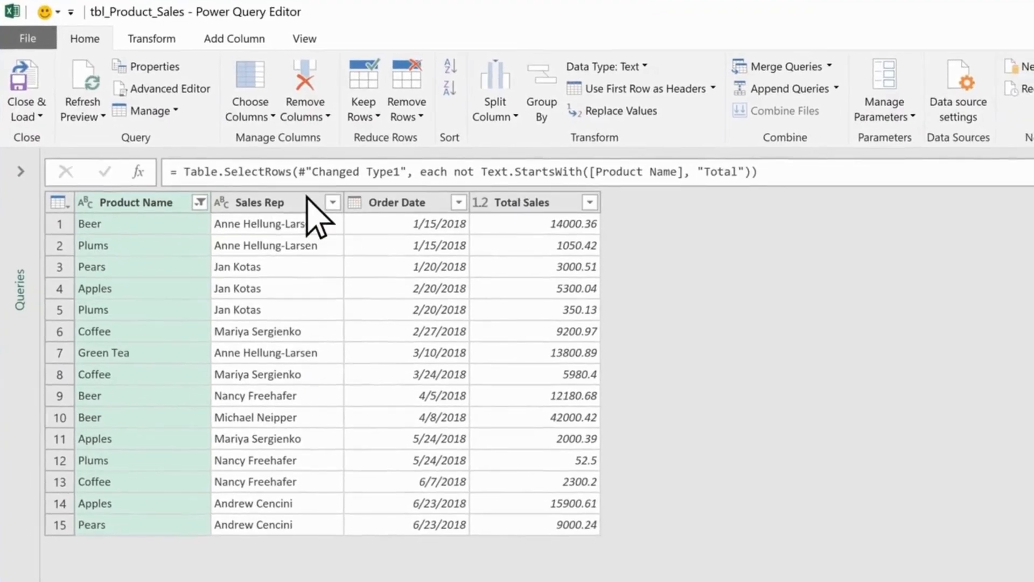
left_click(349, 233)
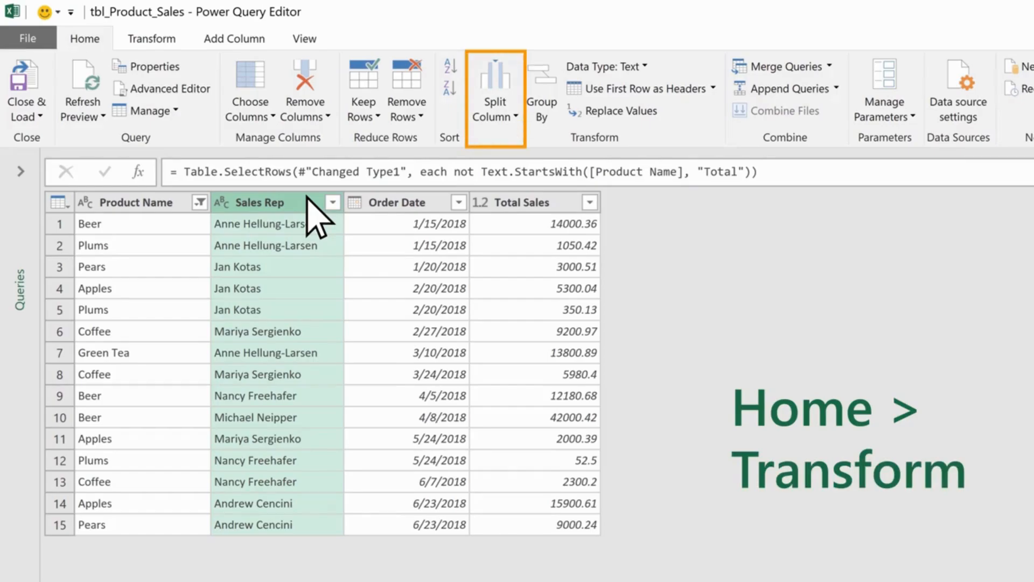
left_click(512, 87)
left_click(568, 136)
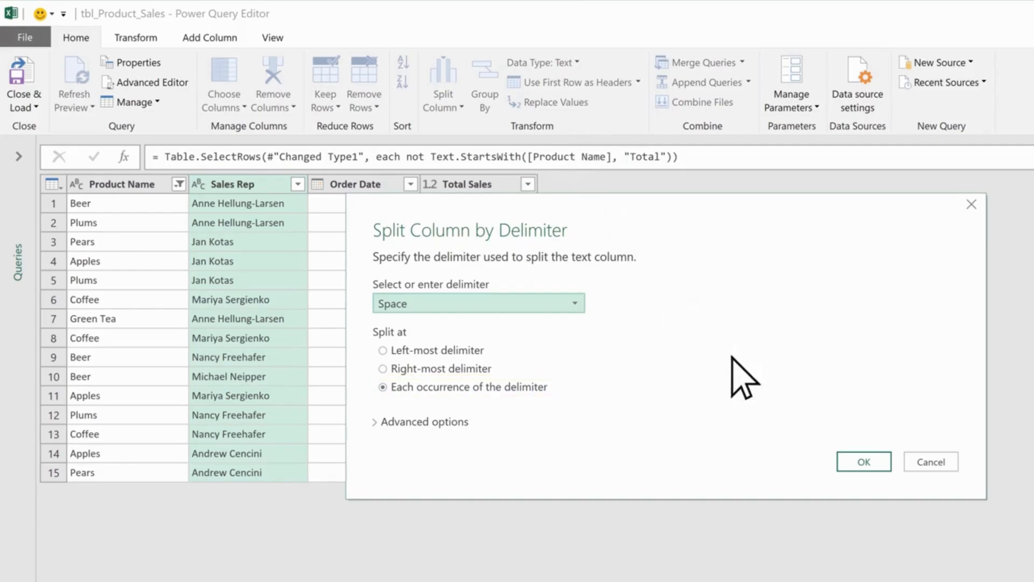
left_click(864, 463)
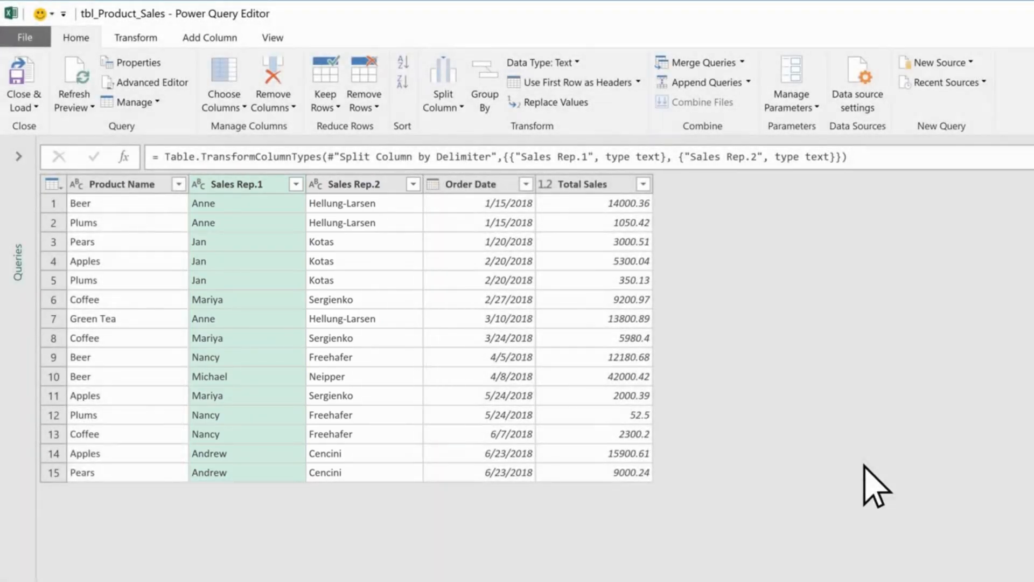
Step: Rename the two split columns Sales Rep First Name and Sales Rep Last Name, and load the result to the worksheet
double_click(273, 184)
type("Sales Rep First Name")
key("Return")
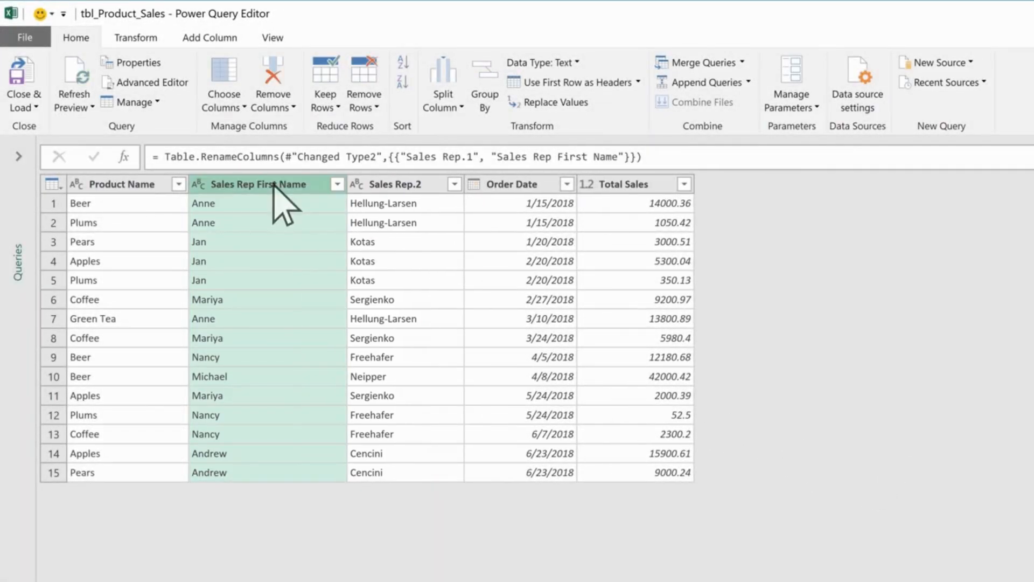
double_click(429, 184)
type("Sales Rep L")
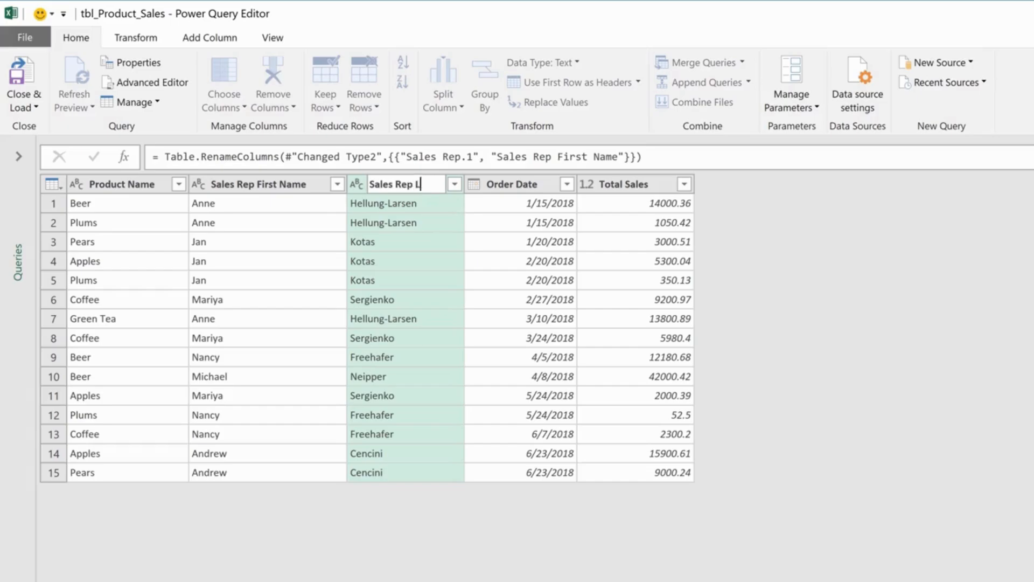
type("ast Name")
key("Return")
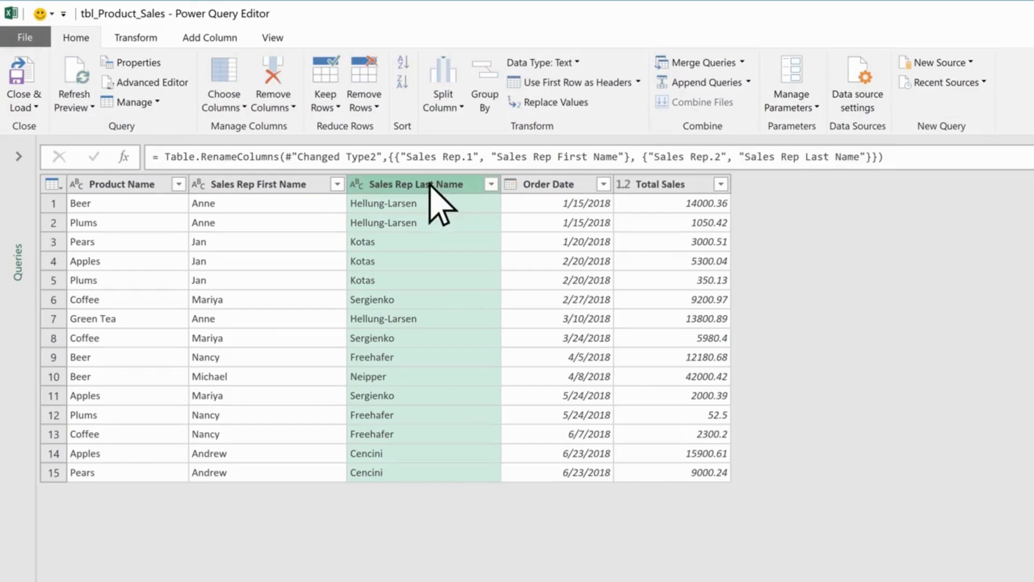
left_click(25, 85)
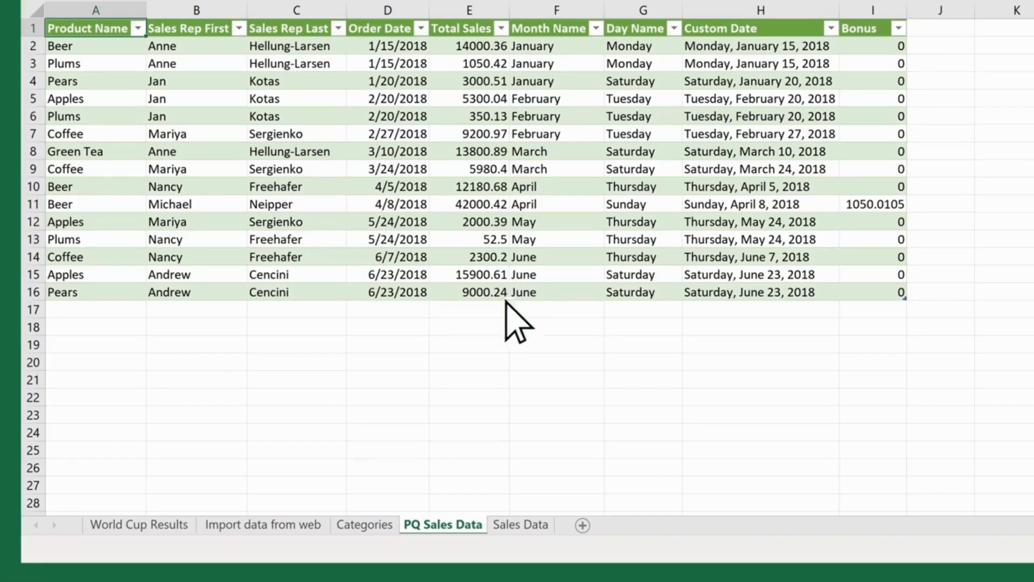
Step: Create a Power Query query from the table on the Categories sheet and load it to a new worksheet
left_click(376, 529)
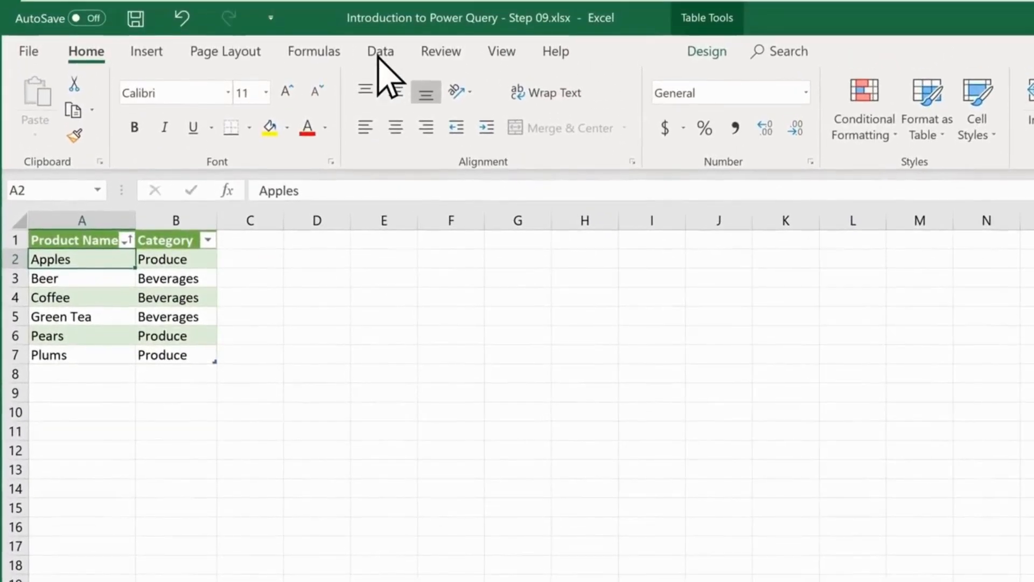
left_click(380, 53)
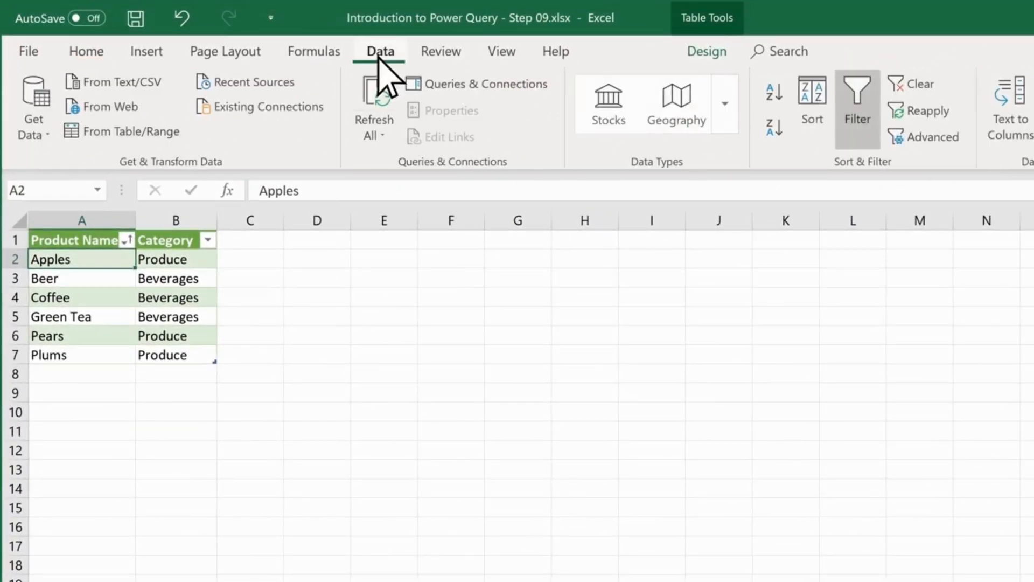
left_click(115, 132)
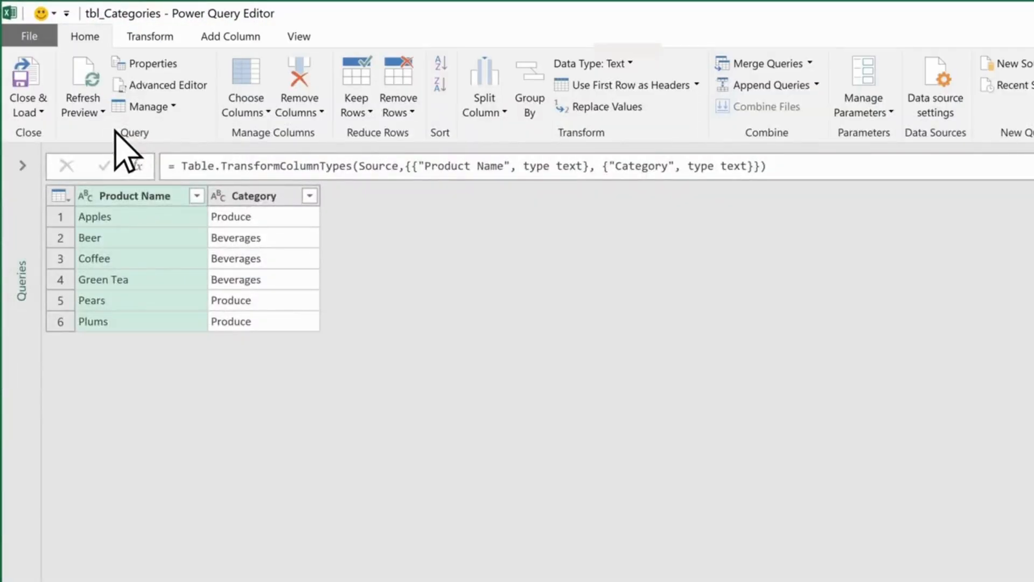
left_click(38, 83)
Step: Rename the newly loaded categories worksheet PQ Categories
double_click(379, 518)
type("PQ Categories")
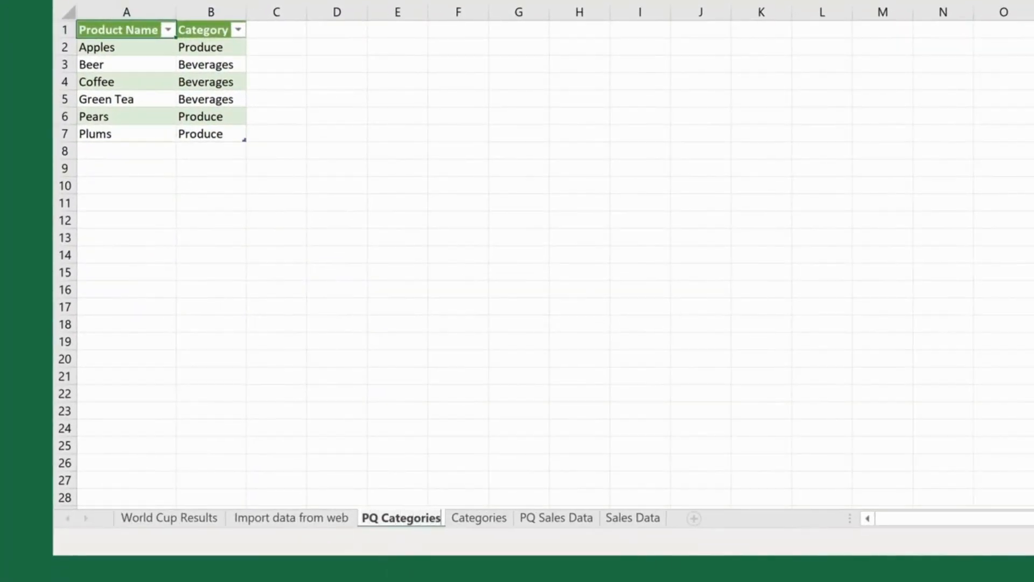
key("Return")
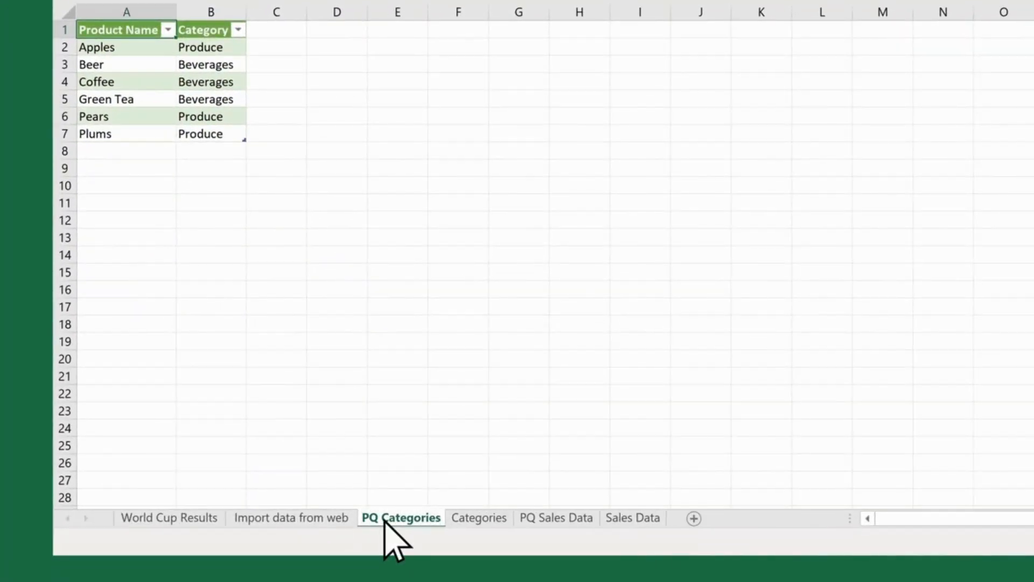
Step: Edit the PQ Sales Data sheet's query and merge it with tbl_Categories as a new query, matching Product Name with a Left Outer join
left_click(565, 518)
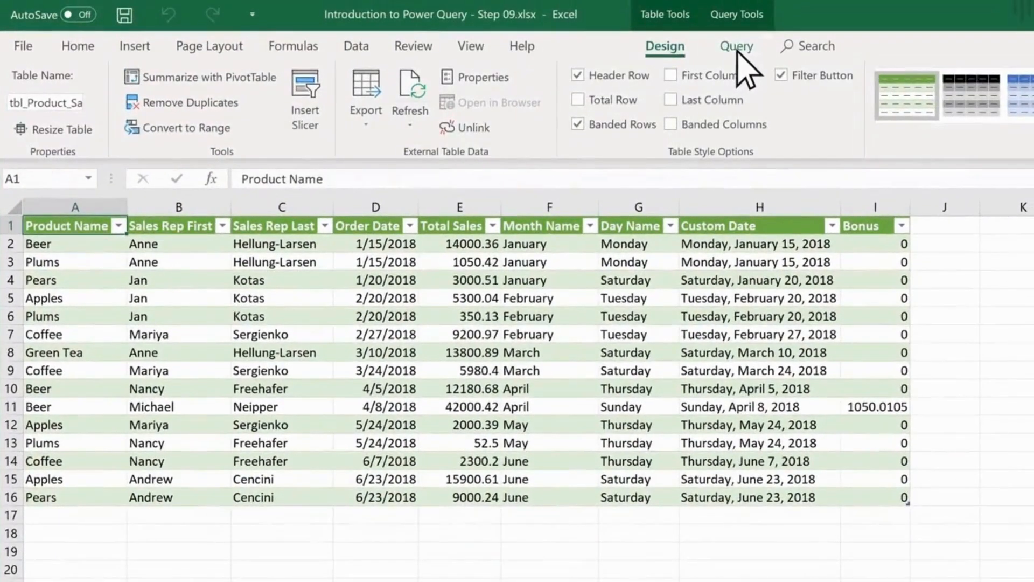
left_click(736, 47)
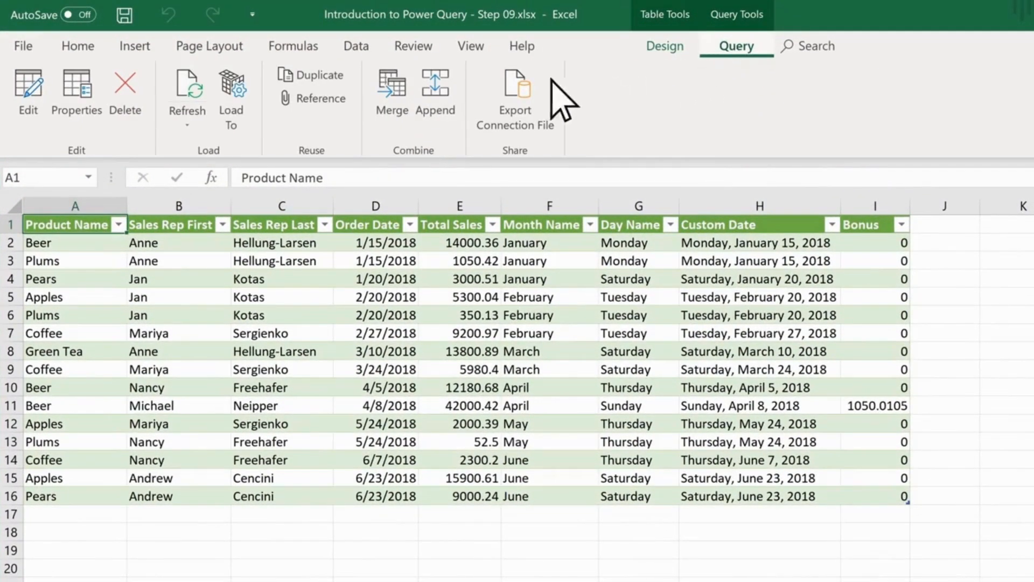
left_click(30, 110)
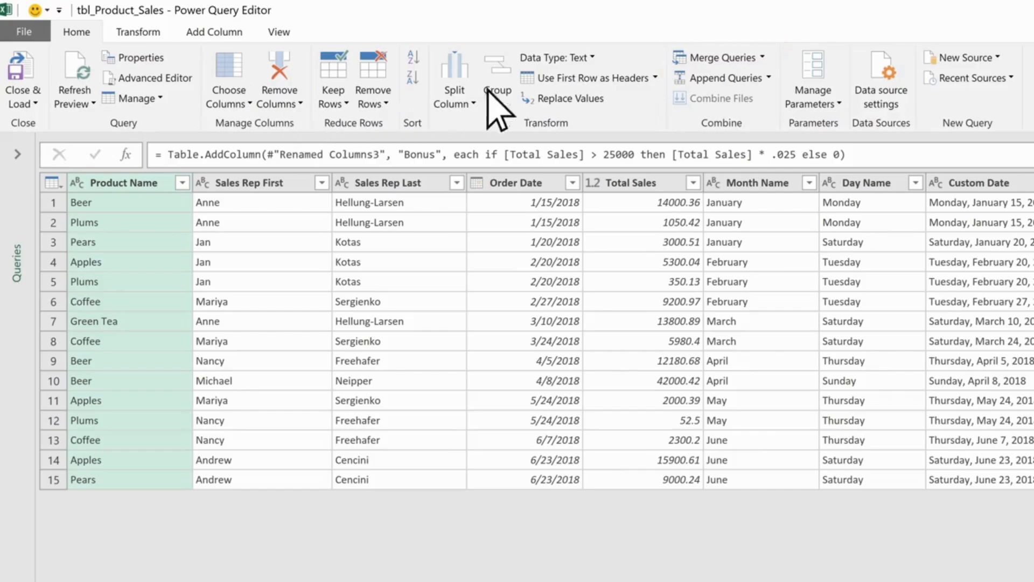
left_click(762, 57)
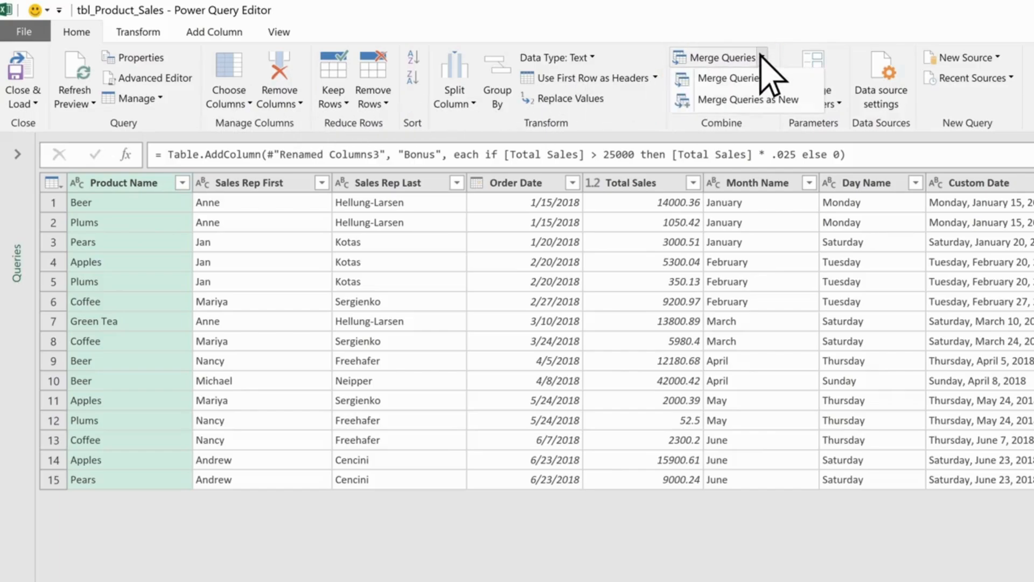
left_click(802, 99)
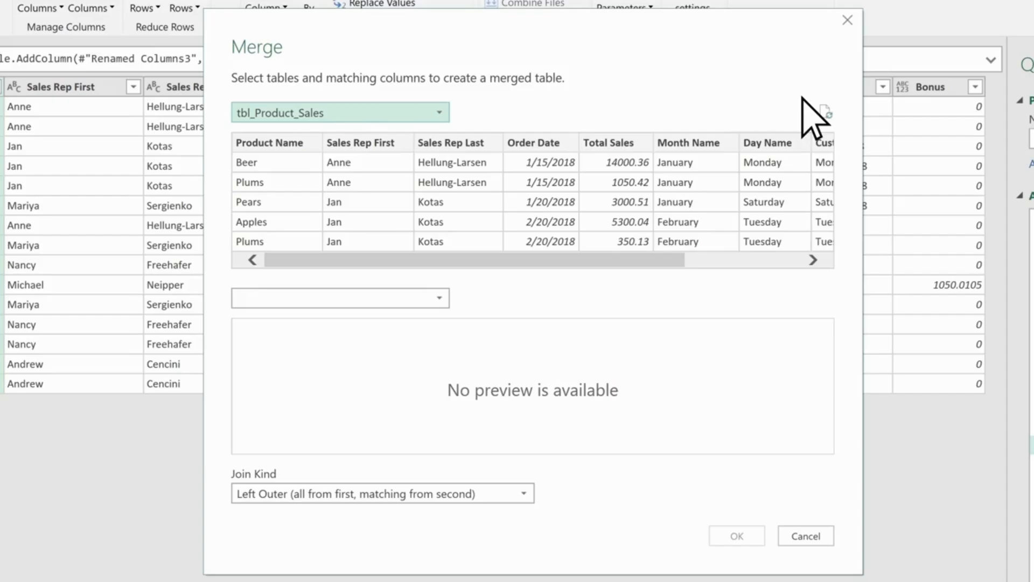
left_click(307, 141)
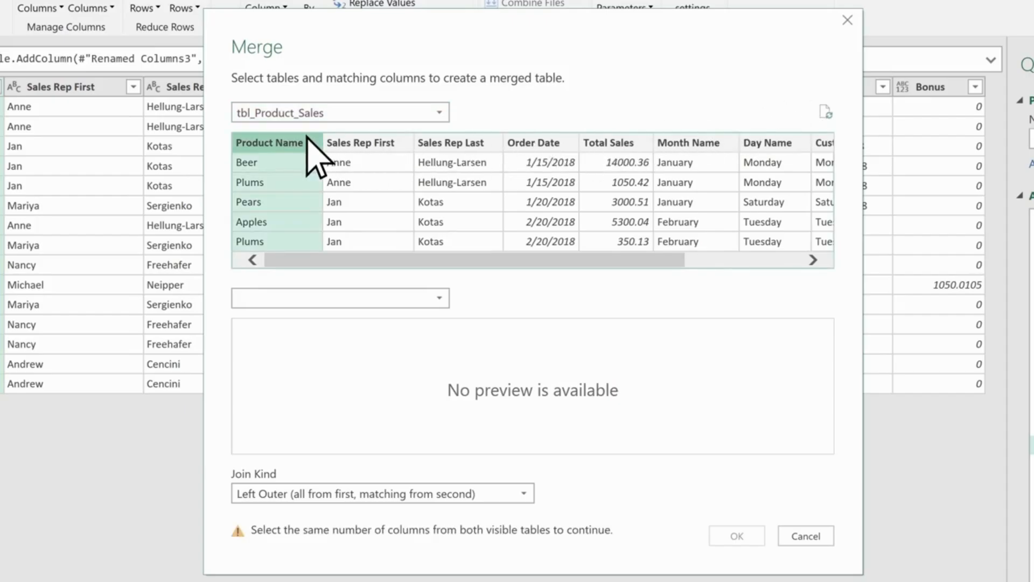
left_click(438, 295)
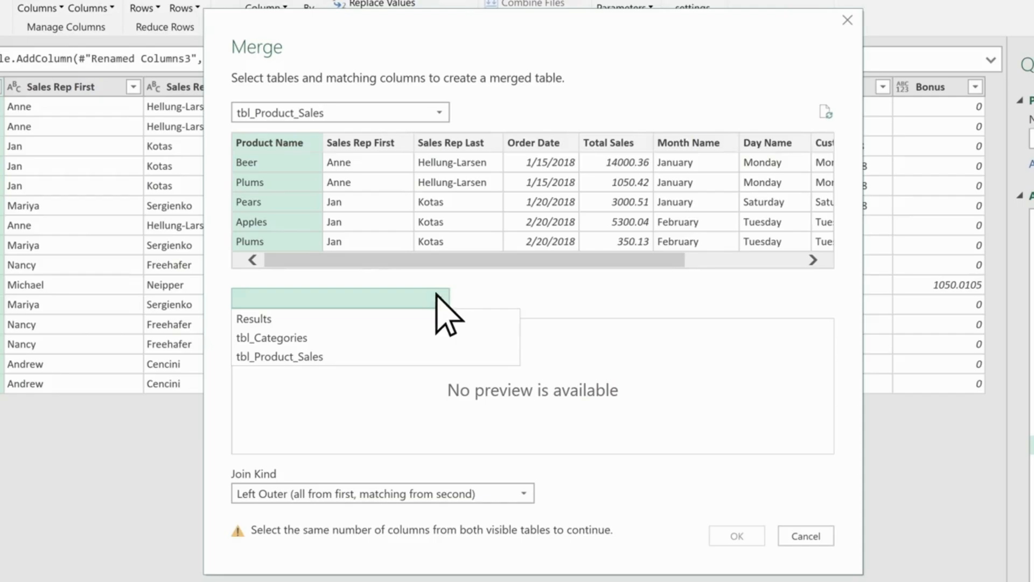
left_click(314, 338)
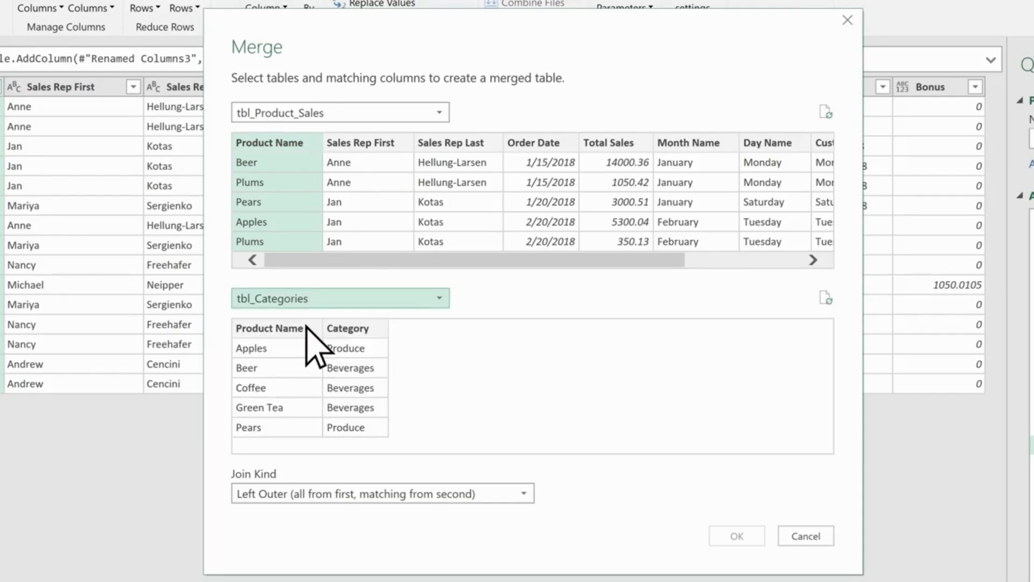
left_click(306, 328)
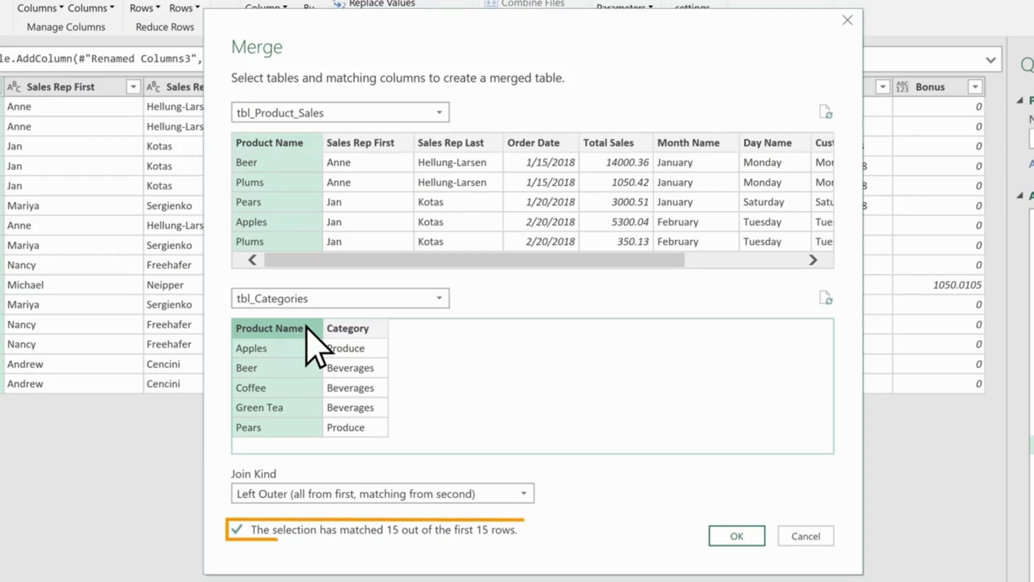
left_click(745, 536)
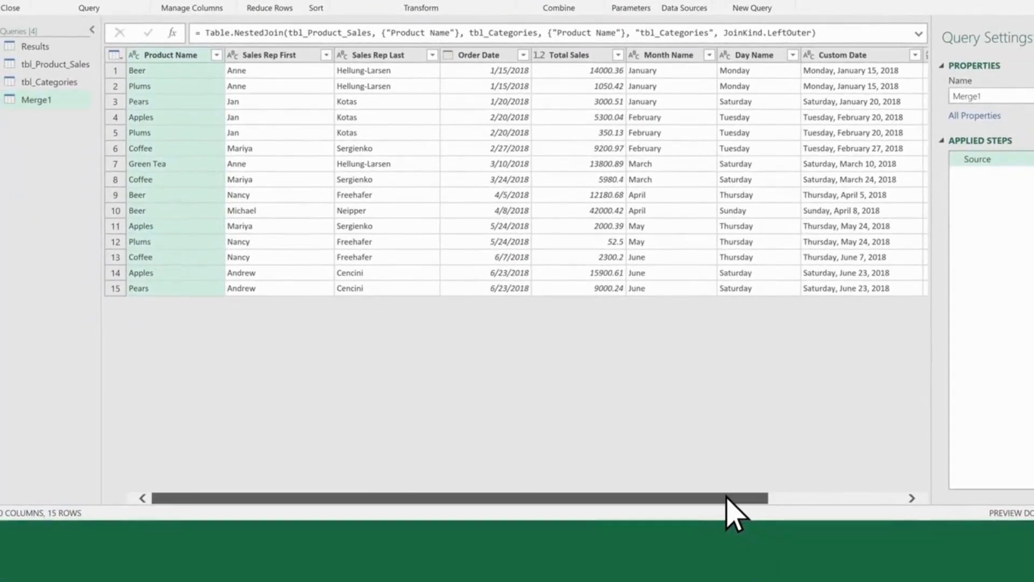
Step: Expand the tbl_Categories column of the merged query to include only Category, leaving out Product Name
left_click_drag(726, 497, 849, 497)
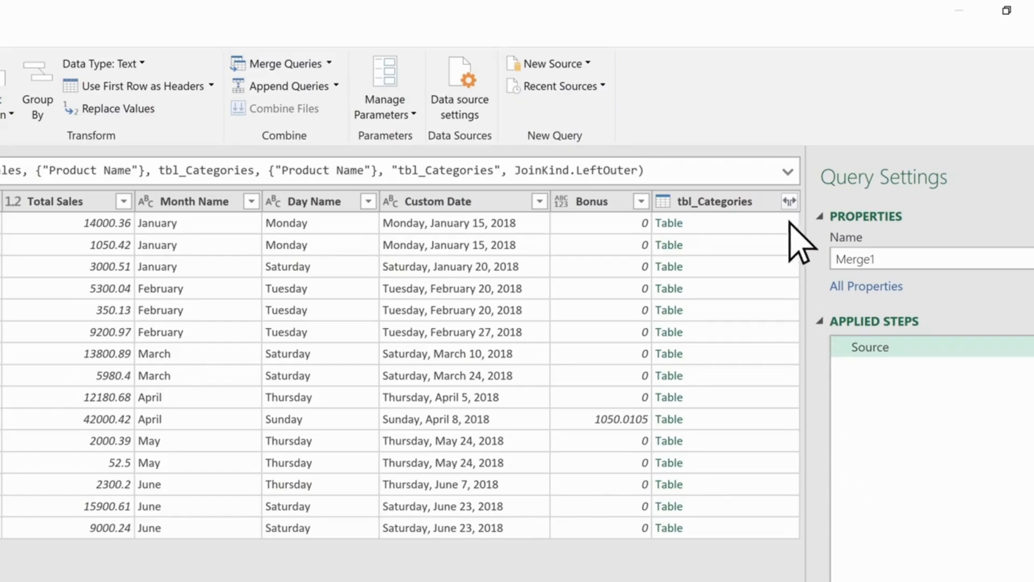
left_click(789, 201)
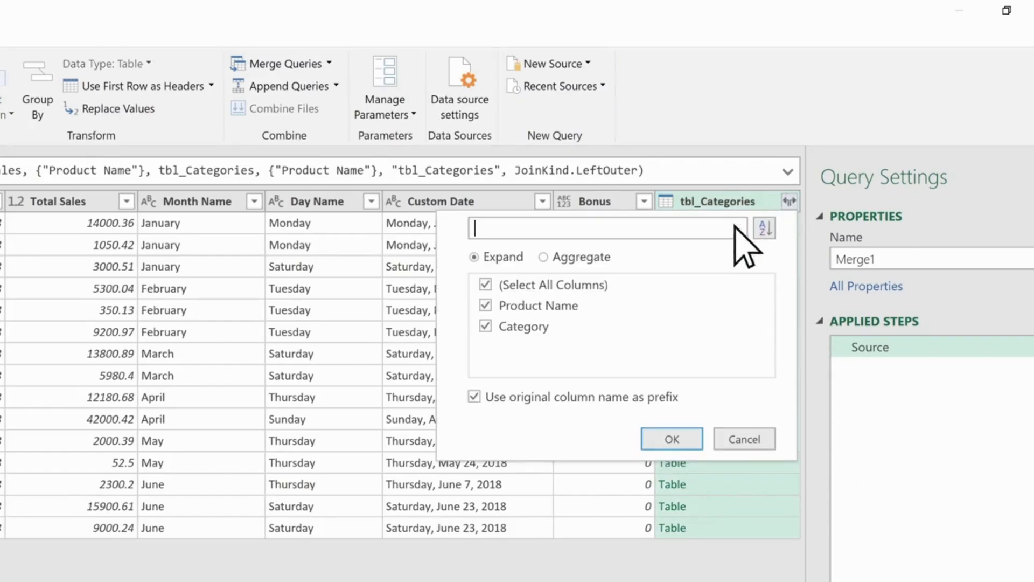
left_click(486, 306)
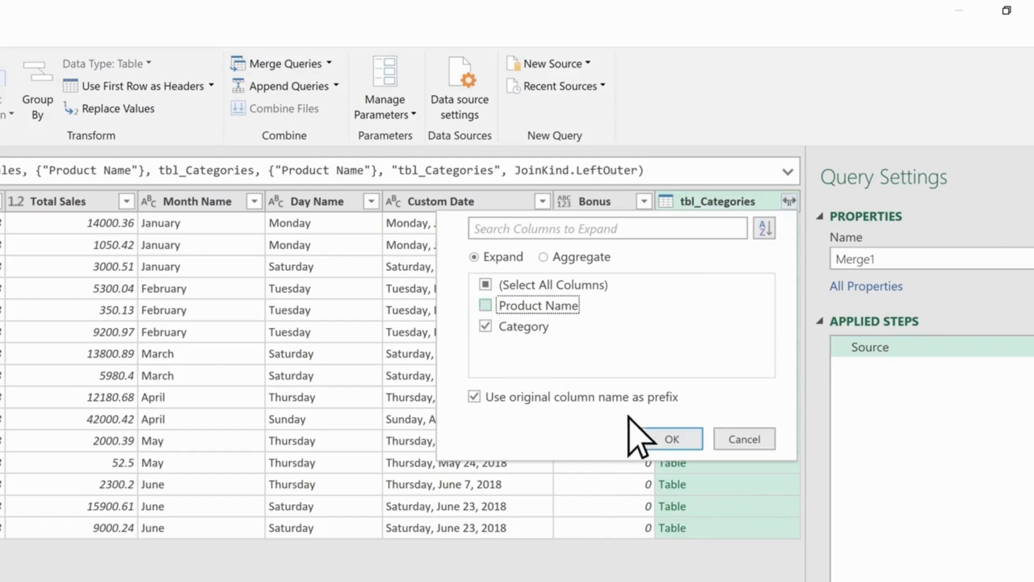
left_click(683, 439)
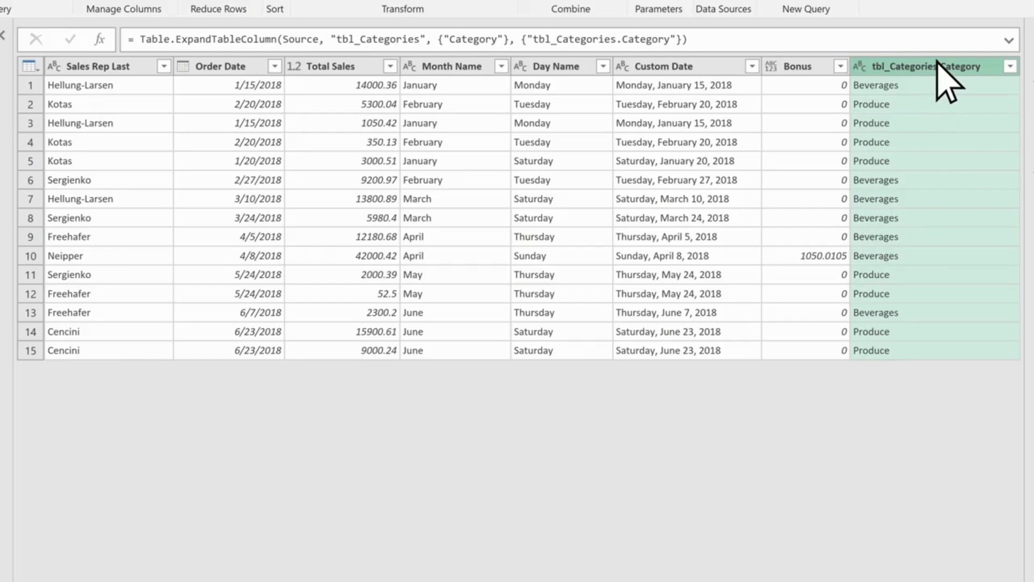
Step: Move the tbl_Categories.Category column to the front of the merged table and rename it Categories
left_click_drag(938, 66, 36, 64)
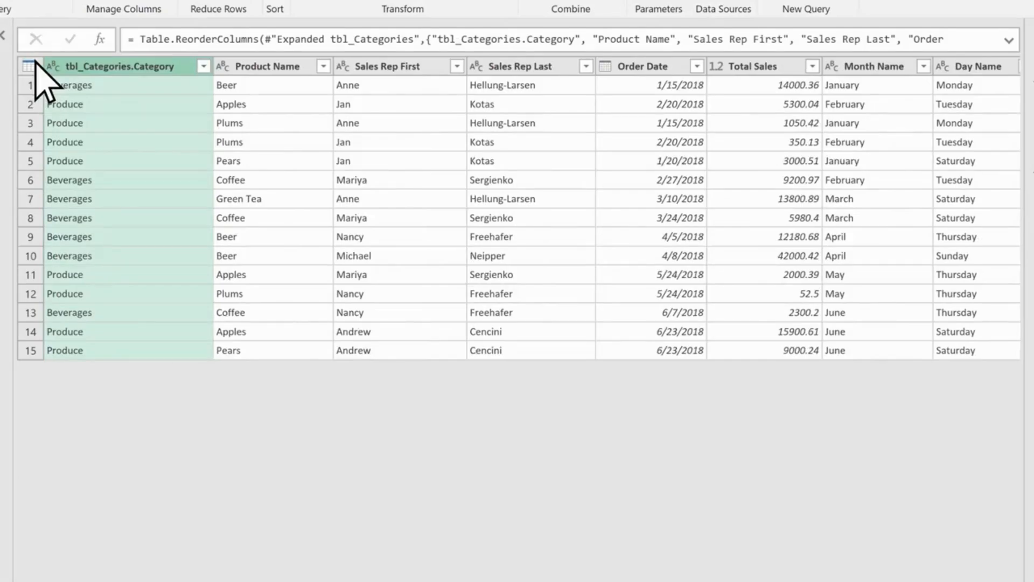
double_click(186, 69)
type("Categories")
key("Return")
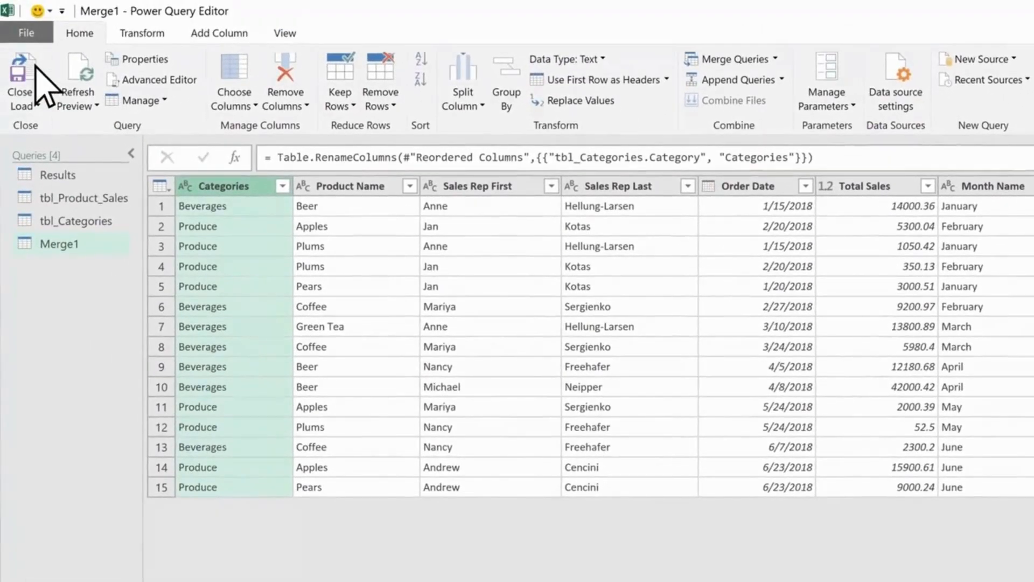
Step: Close and load the merged query to a new worksheet and rename that sheet PQ Merge
left_click(36, 67)
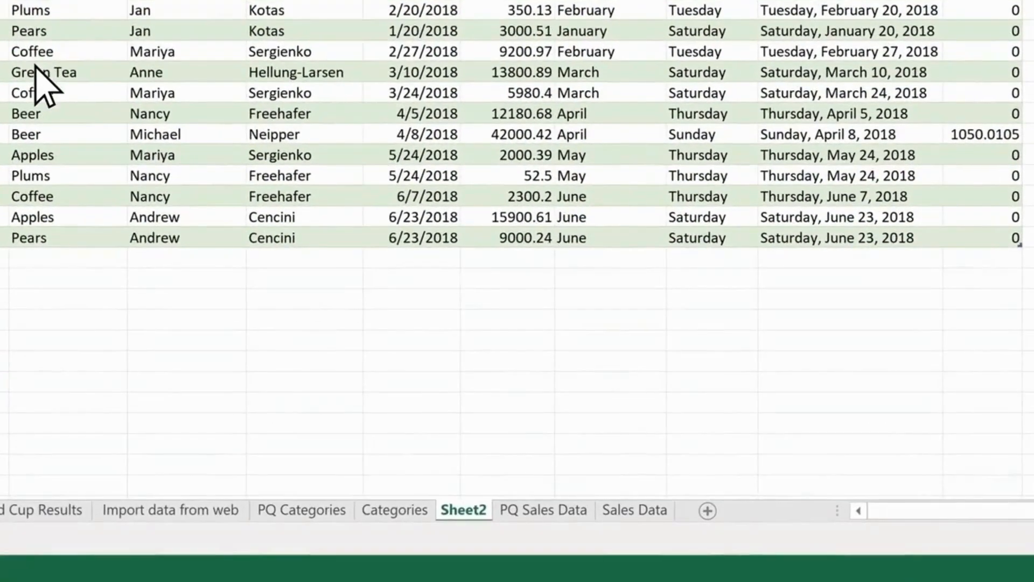
double_click(463, 511)
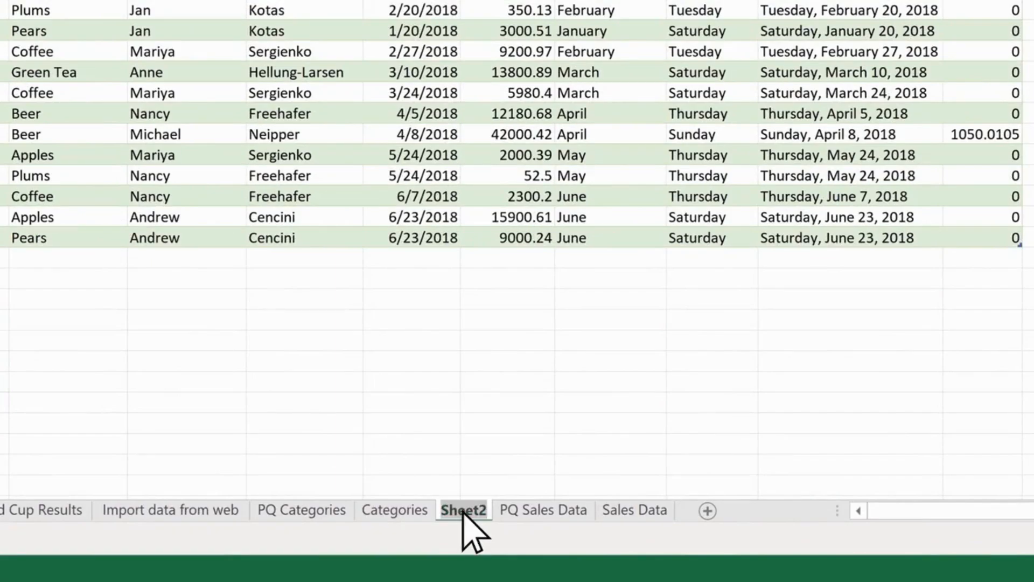
type("PQ Merge")
key("Return")
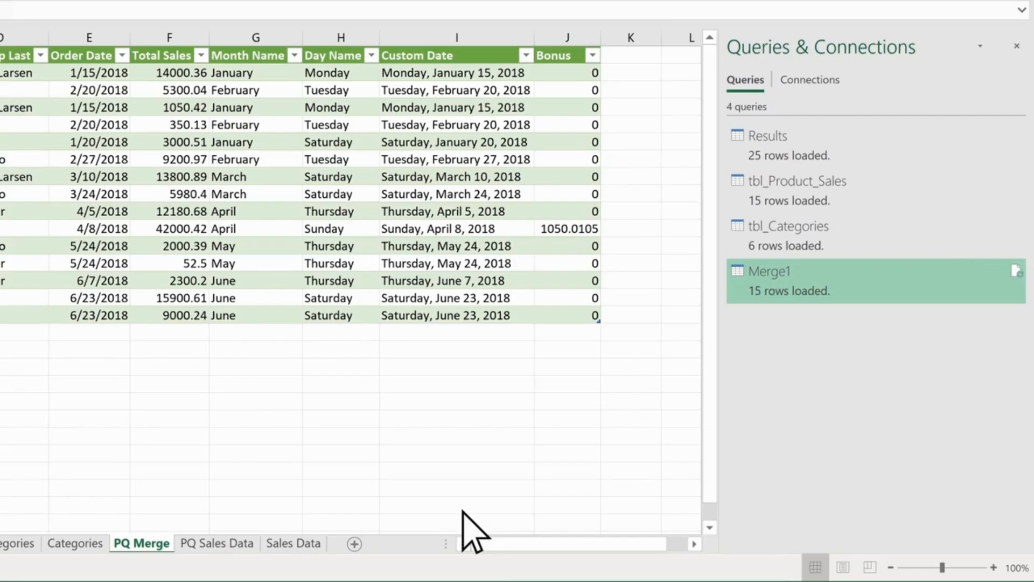
Step: Rename the Merge1 query Merge Table in its query properties
mouse_move(830, 272)
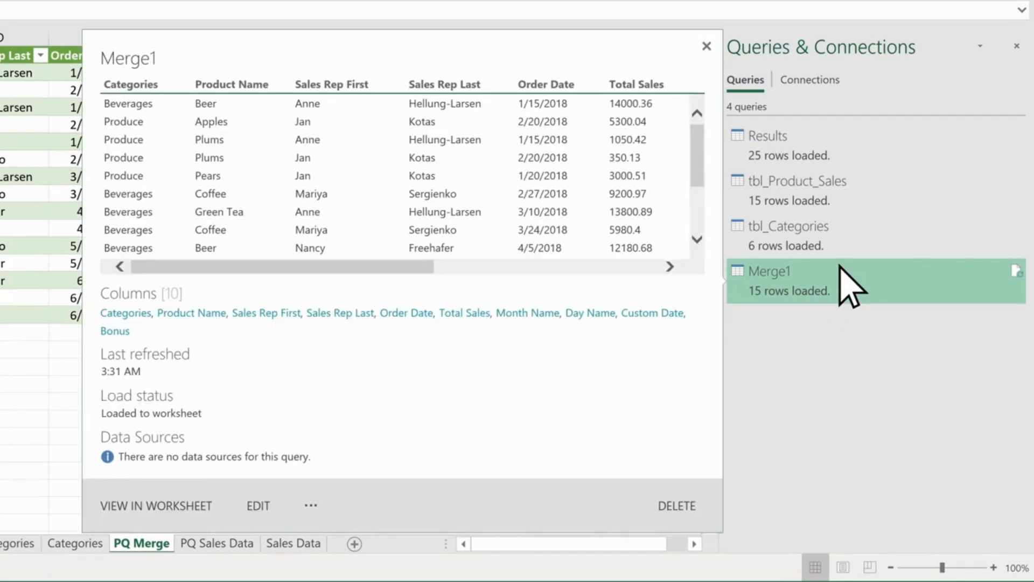
left_click(311, 505)
left_click(308, 548)
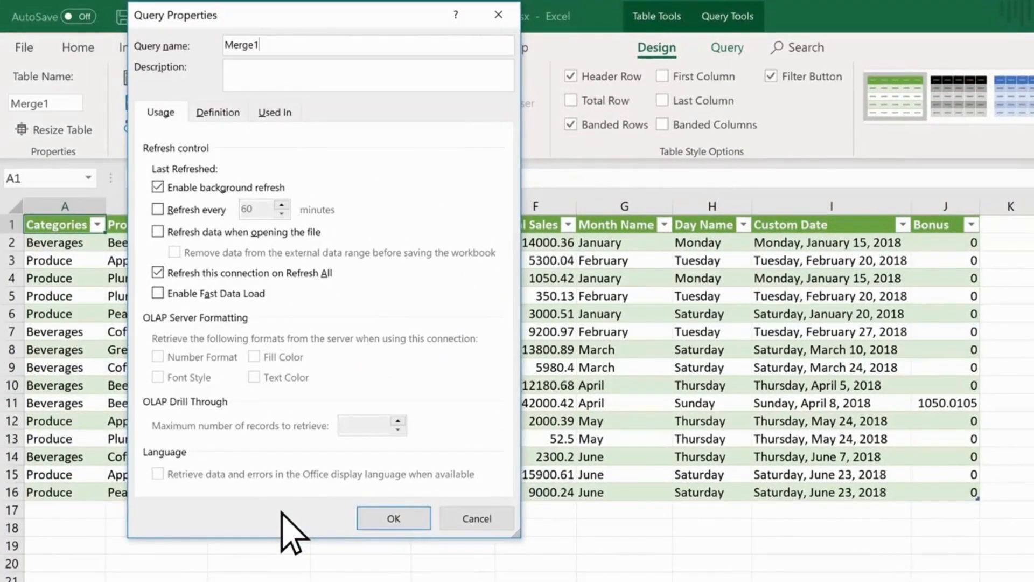
key("BackSpace")
type("Tables")
left_click(412, 514)
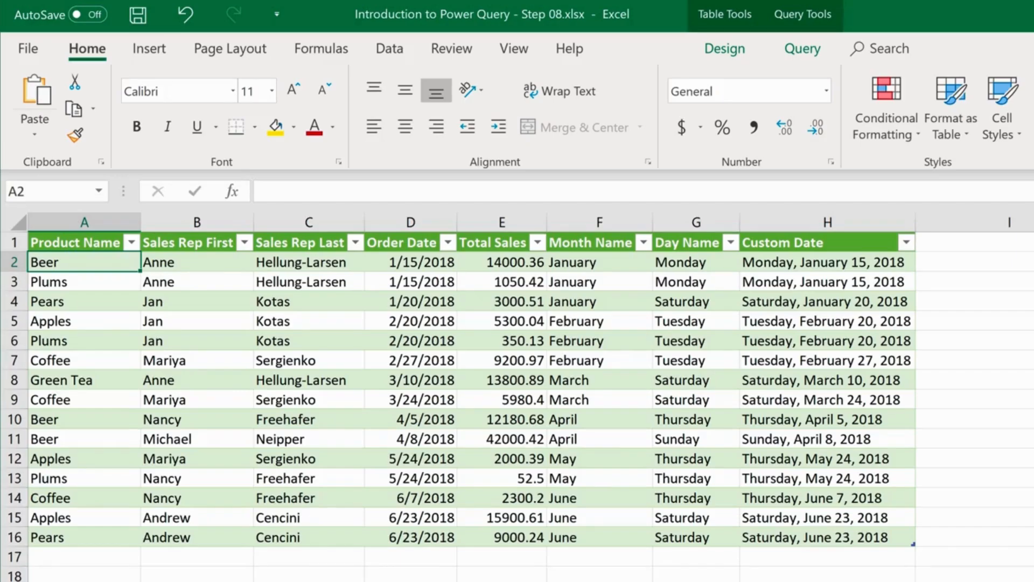
Step: Edit the tbl_Product_Sales query and start a new custom column named Bonus
left_click(802, 53)
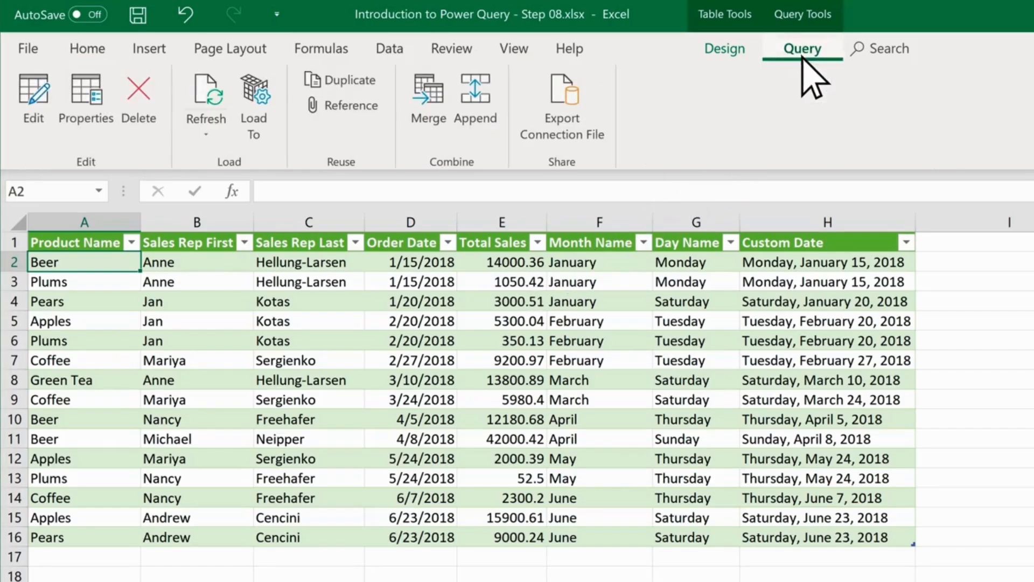
left_click(33, 123)
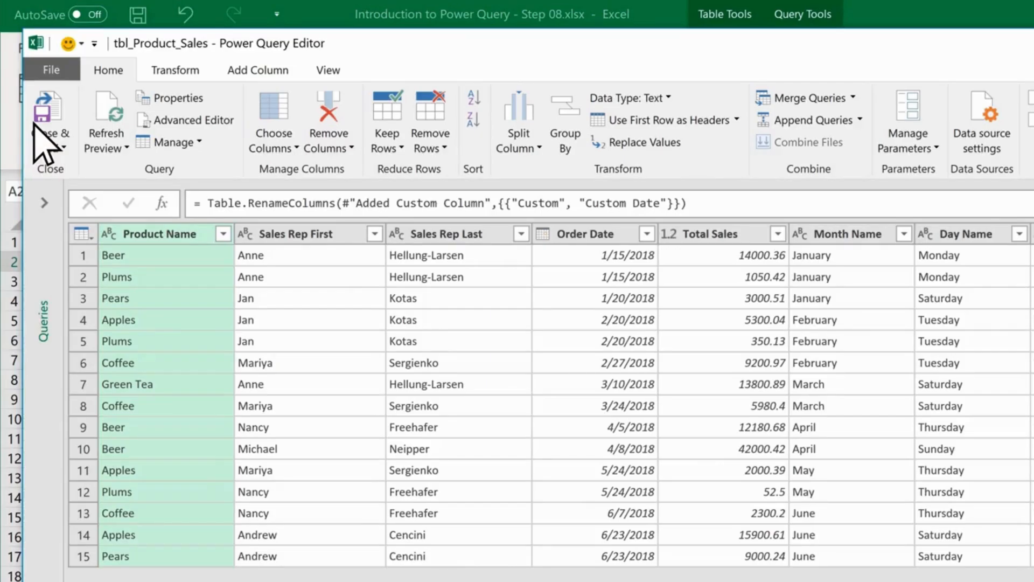
left_click(253, 72)
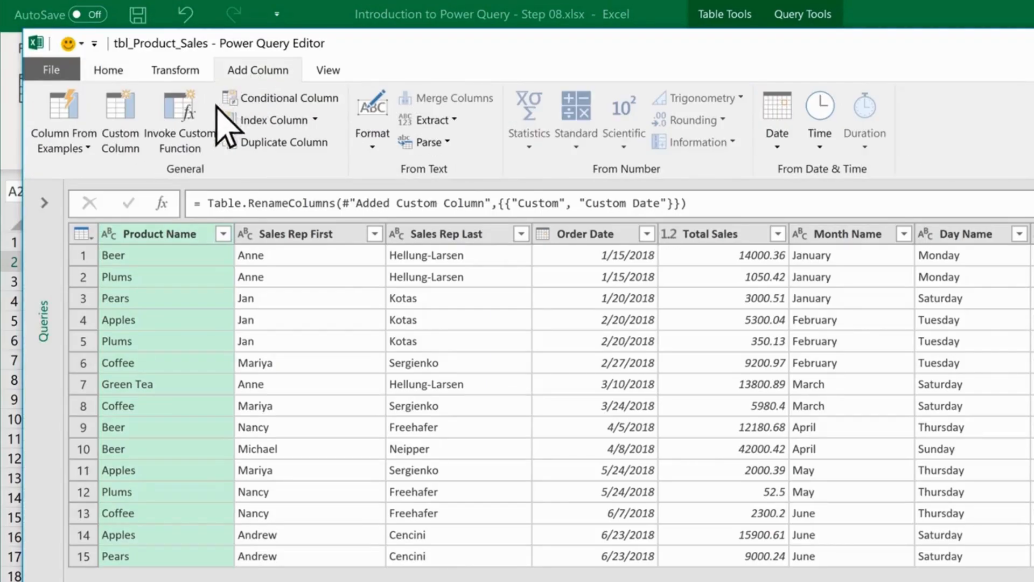
left_click(120, 151)
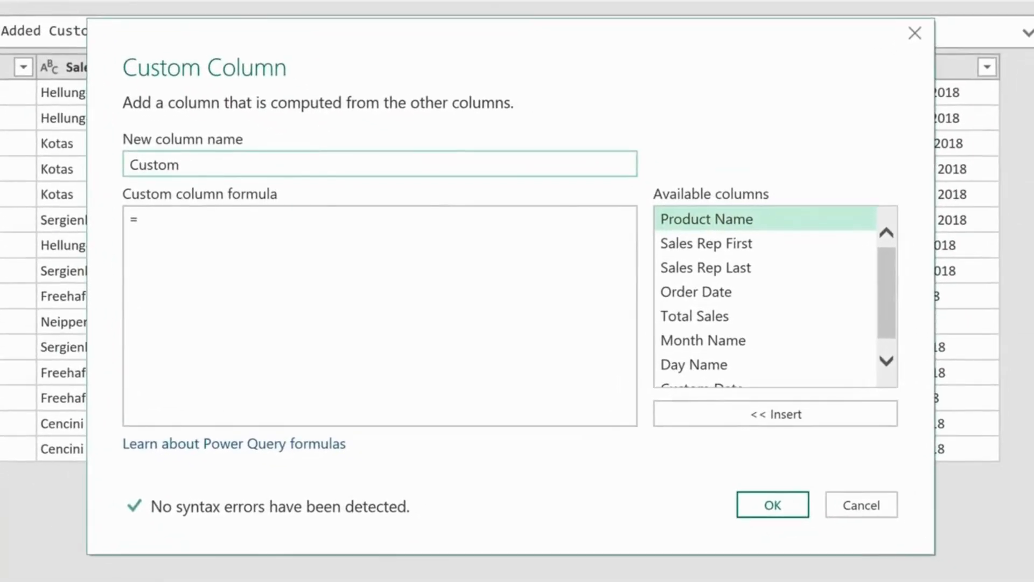
type("Bonus")
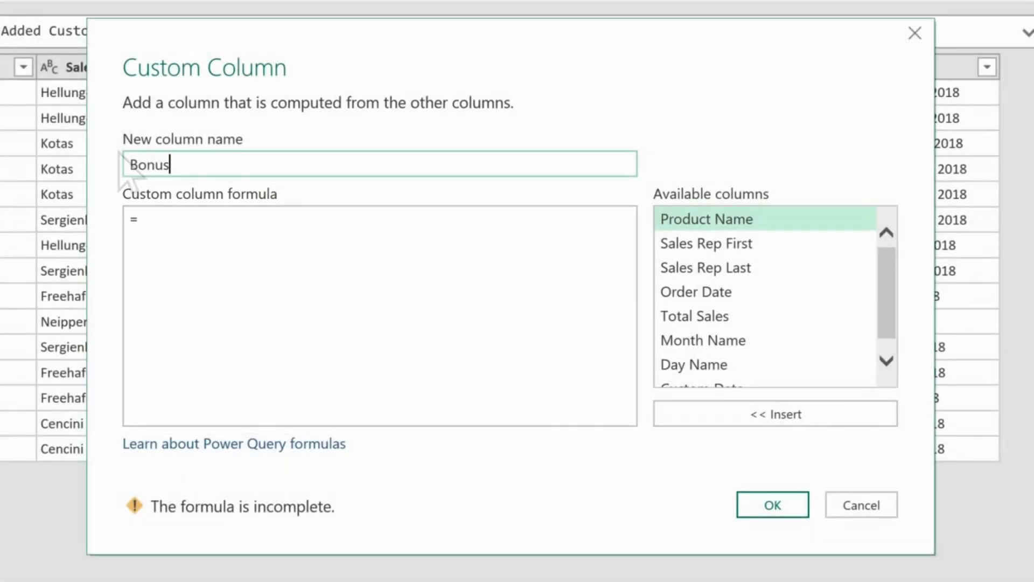
Step: Set the Bonus formula to if [Total Sales]>25000 then[Total Sales]*.025 else 0, add the column, and load the query
left_click(144, 218)
type("i")
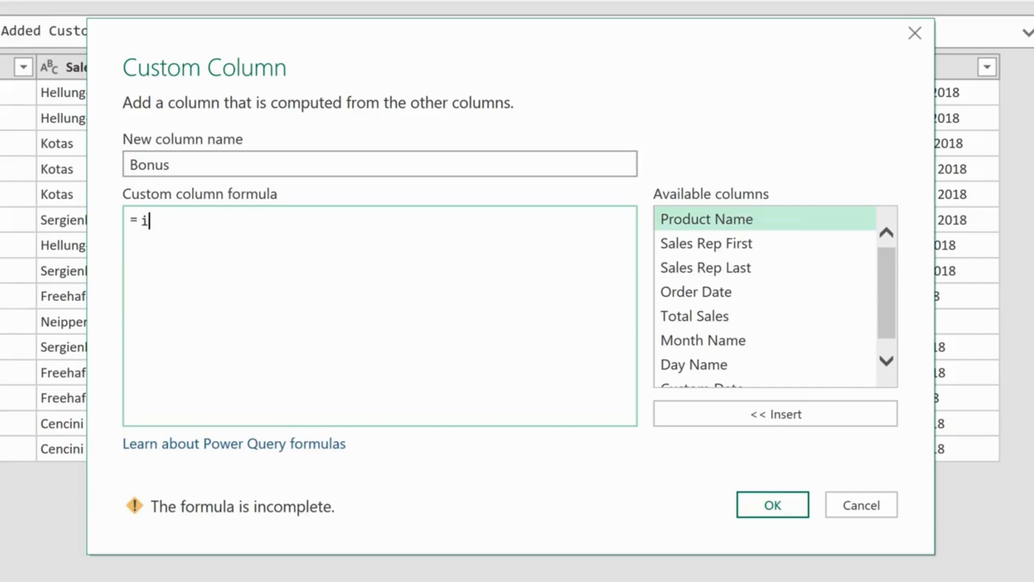
type("f [Total Sales]>2")
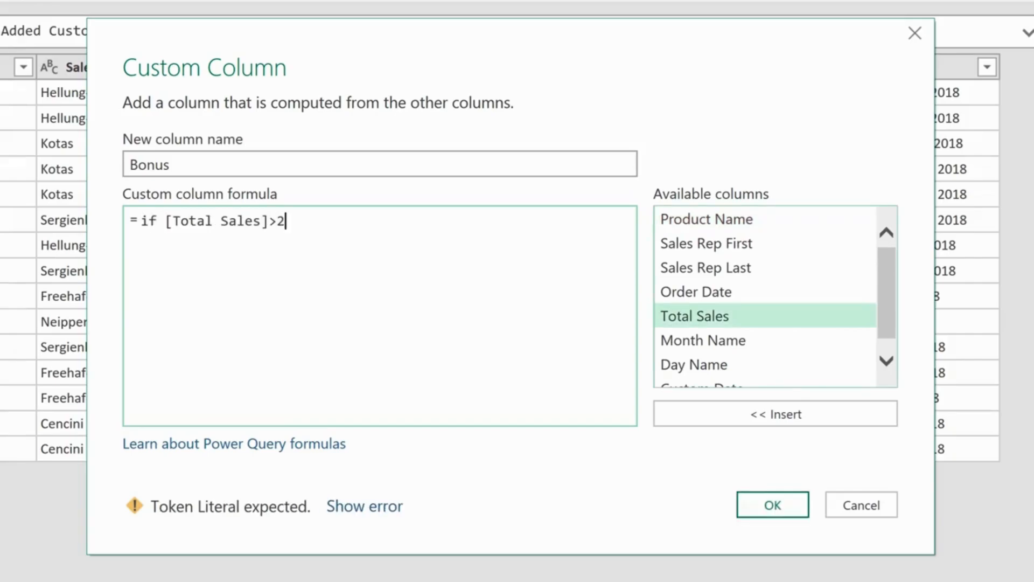
type("5000 then[Total Sales]*.0")
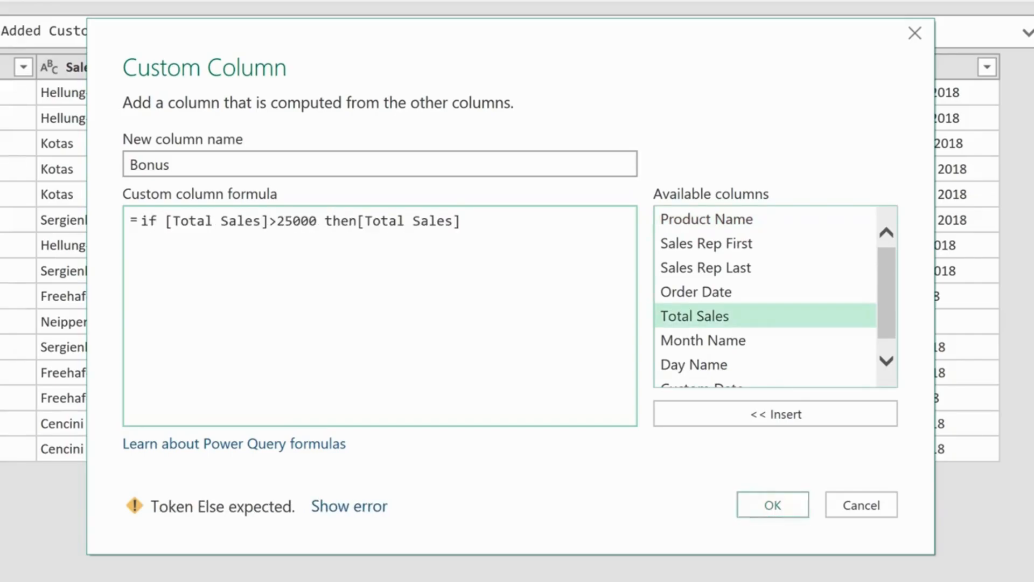
type("25 else 0")
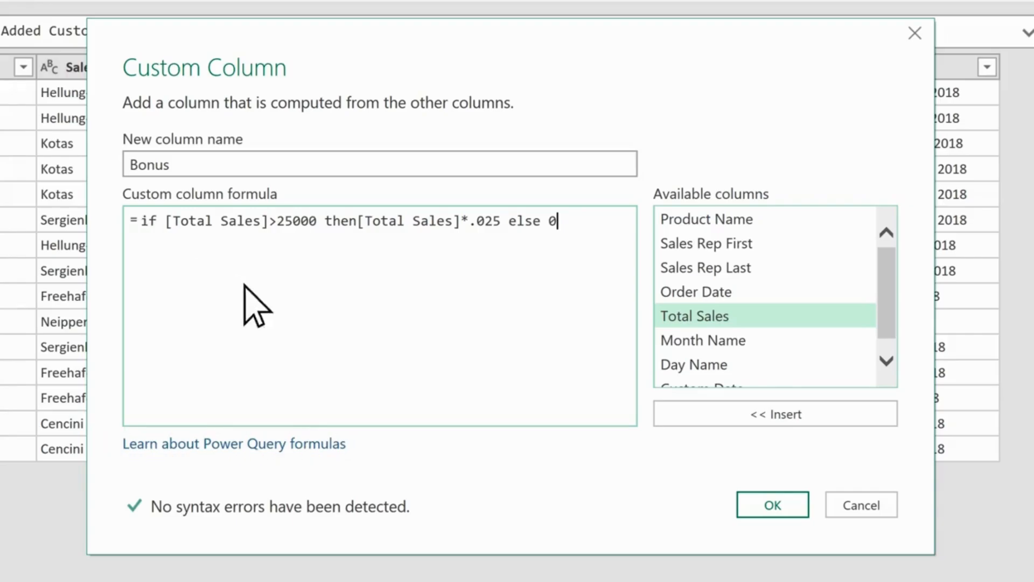
left_click(787, 509)
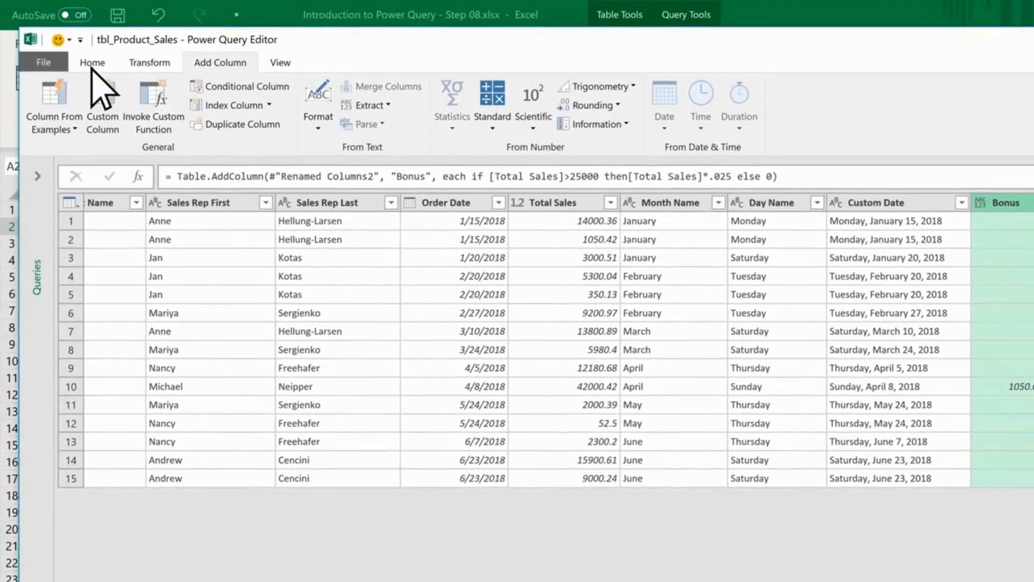
left_click(93, 63)
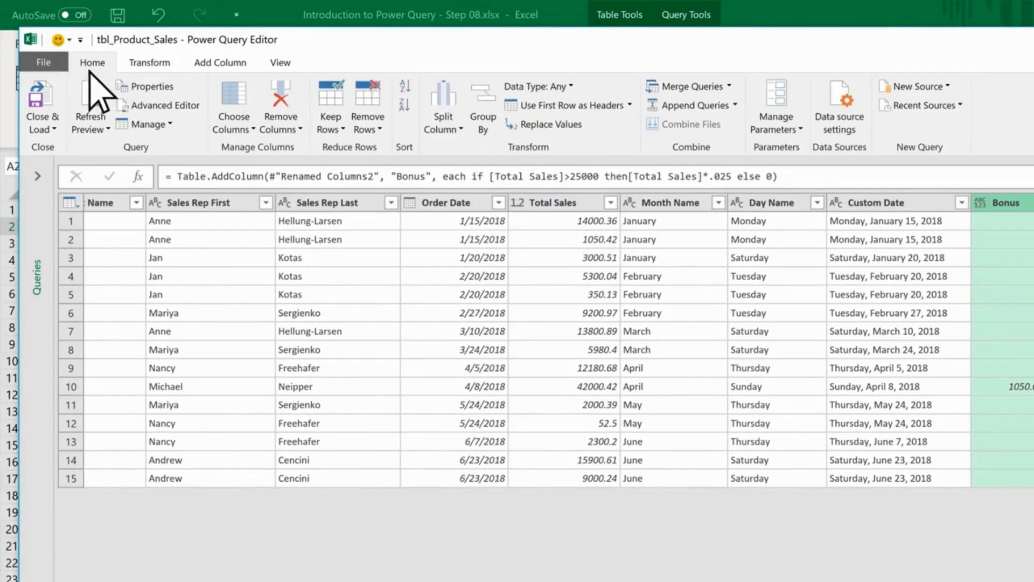
left_click(53, 104)
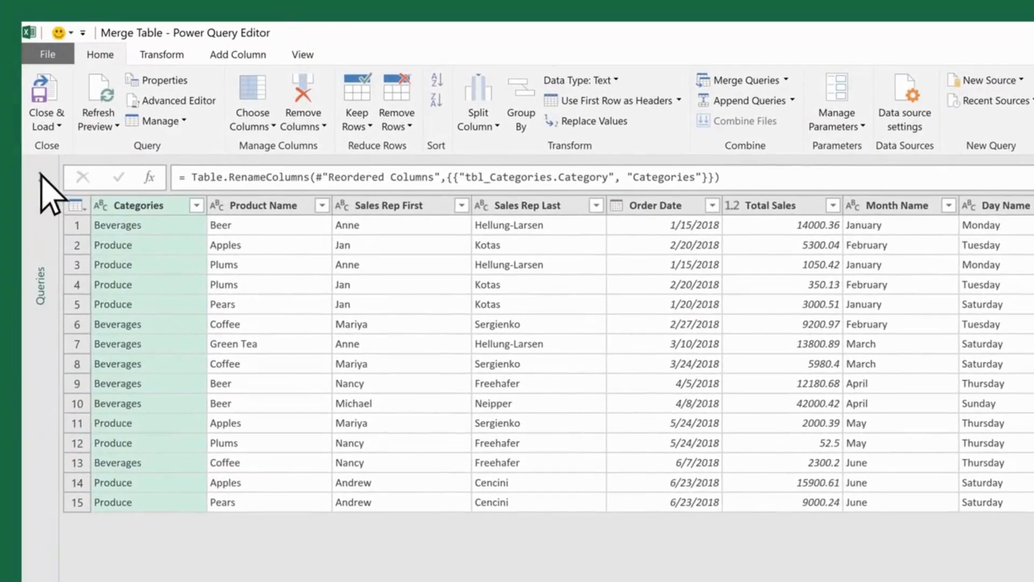
Step: Switch the query editor to tbl_Product_Sales, preview its Source step, and delete the first Changed Type step
left_click(14, 162)
left_click(53, 217)
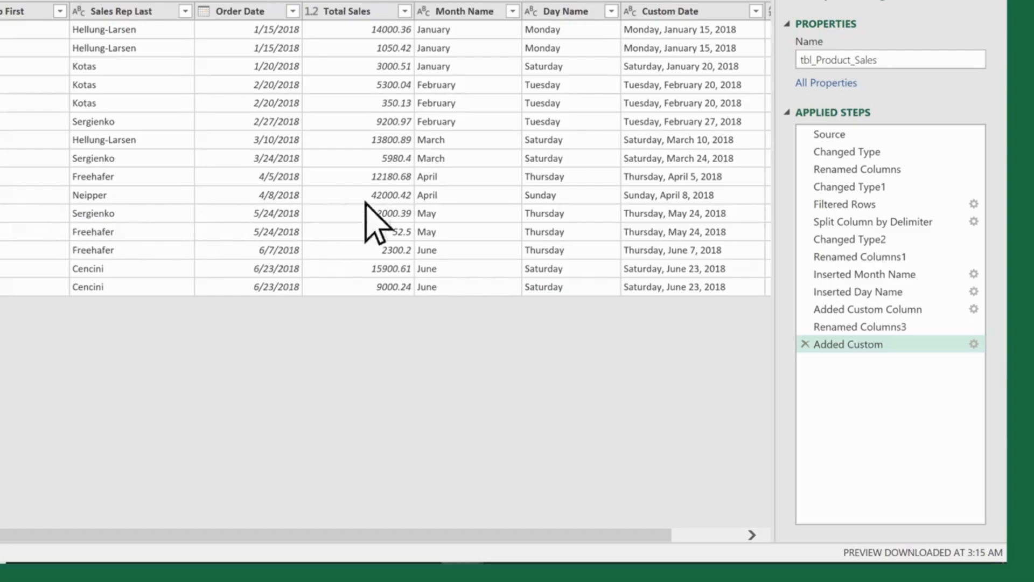
left_click(888, 136)
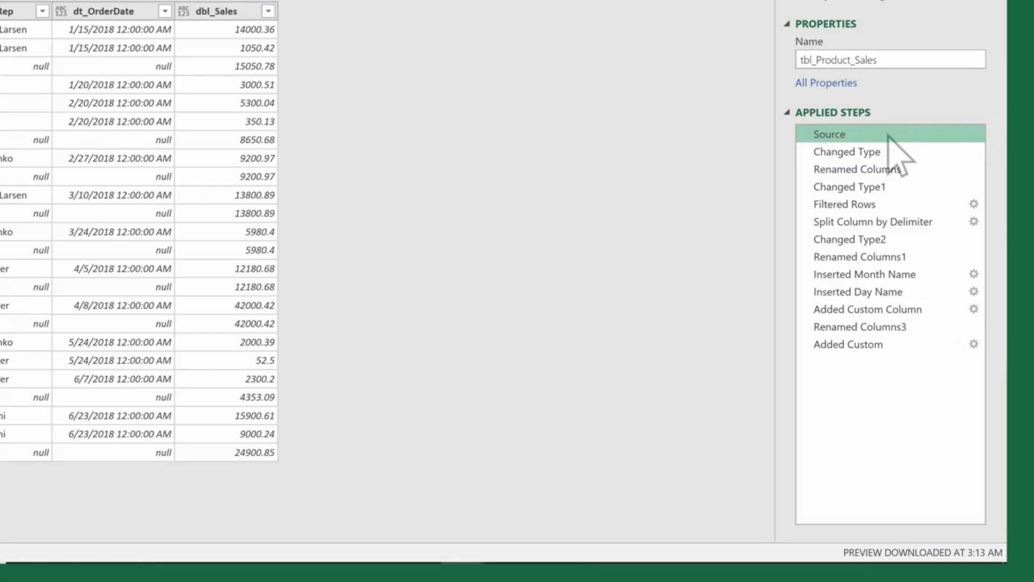
left_click(804, 151)
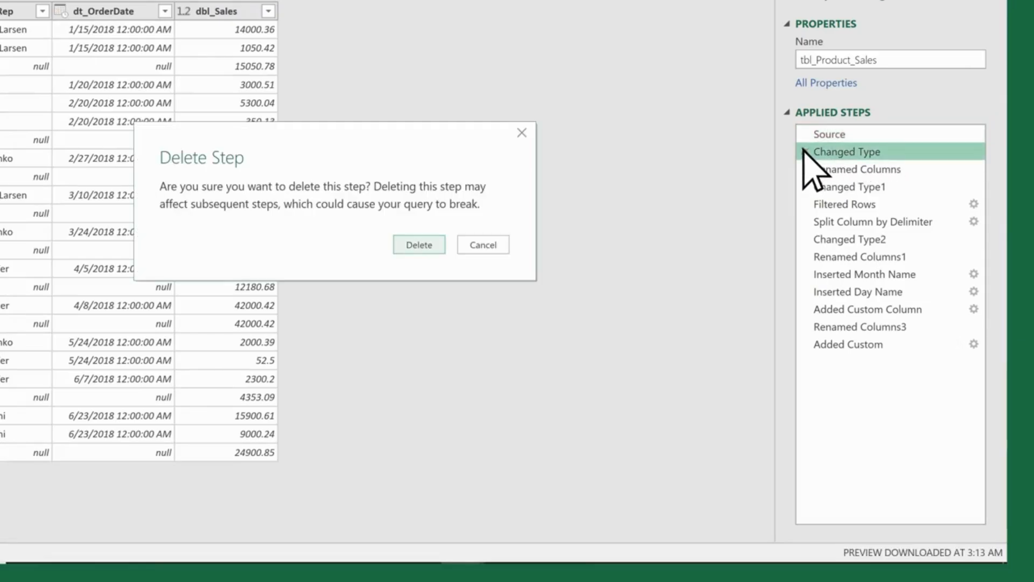
left_click(438, 245)
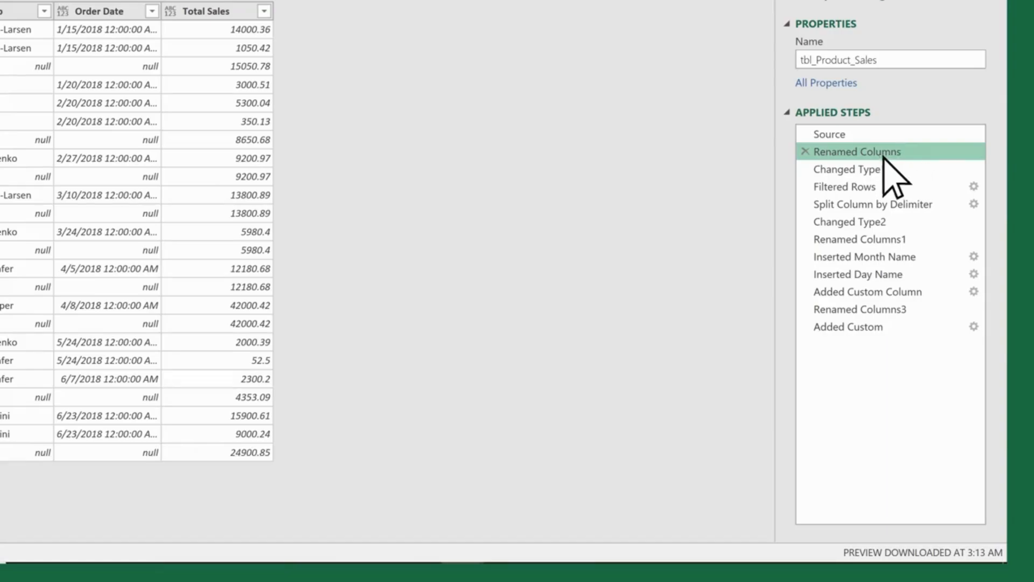
Step: Rename the Changed Type1 applied step Changed Date Type
left_click(837, 171)
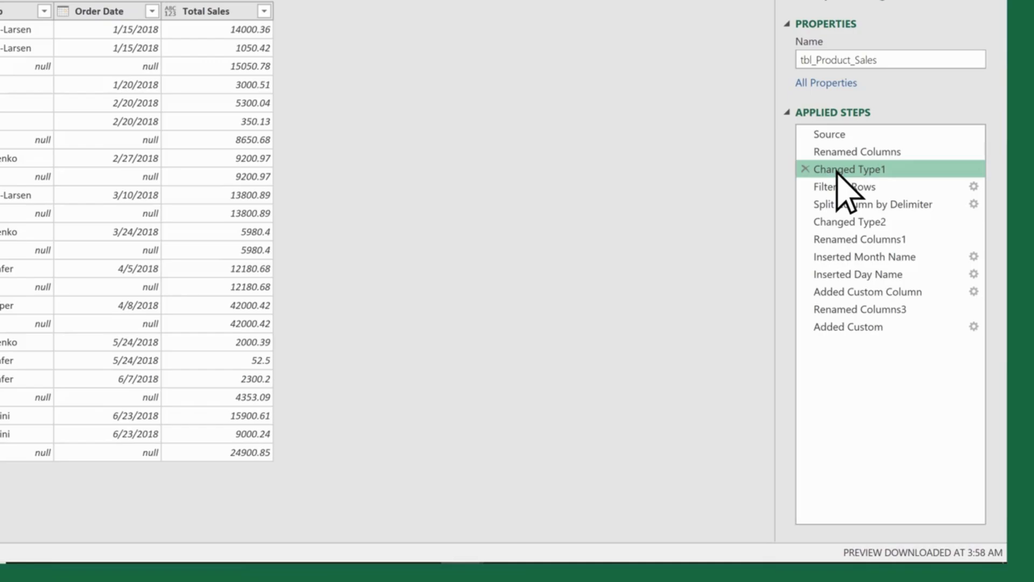
right_click(837, 171)
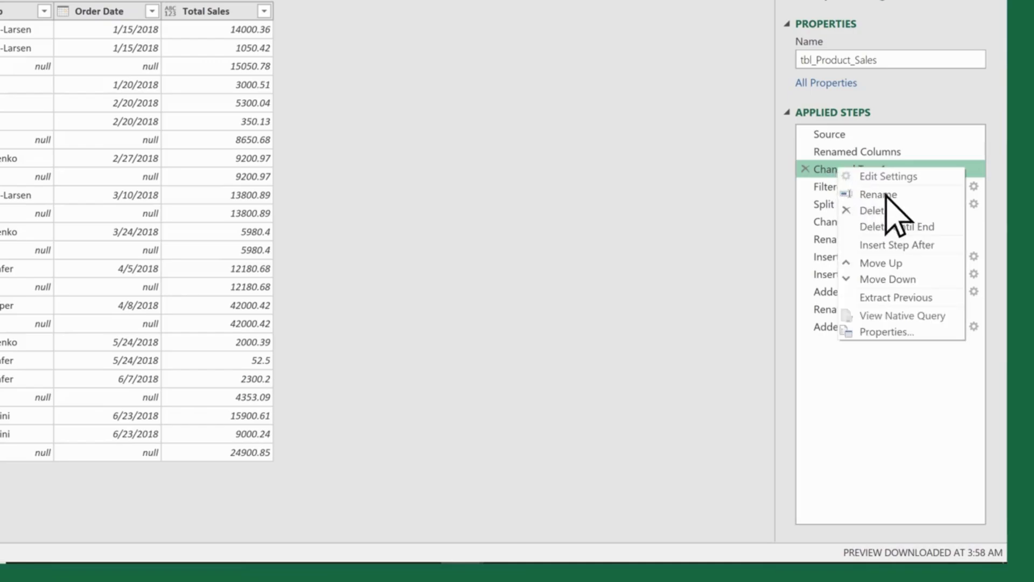
left_click(888, 194)
type("Changed Date Type")
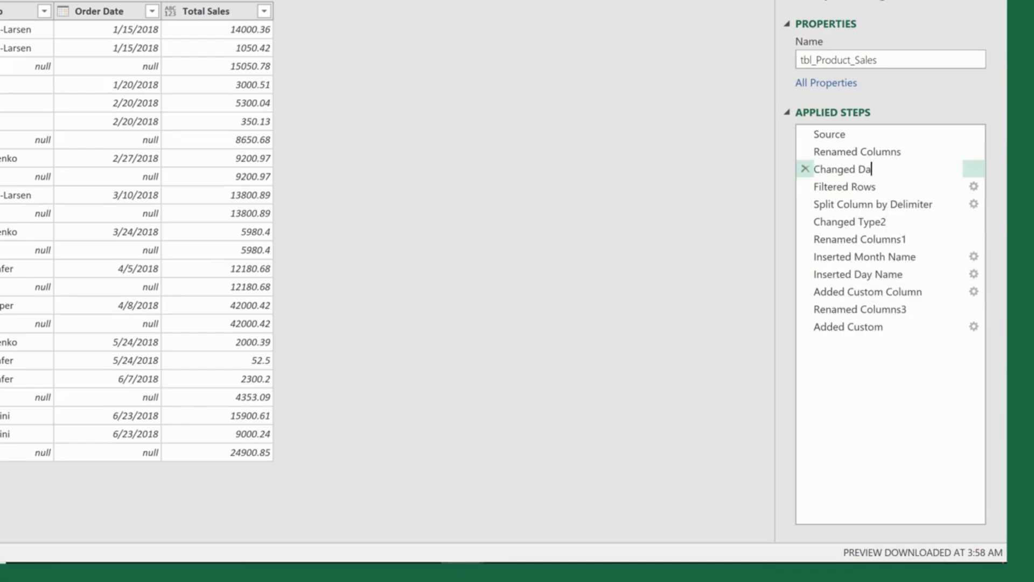
key("Return")
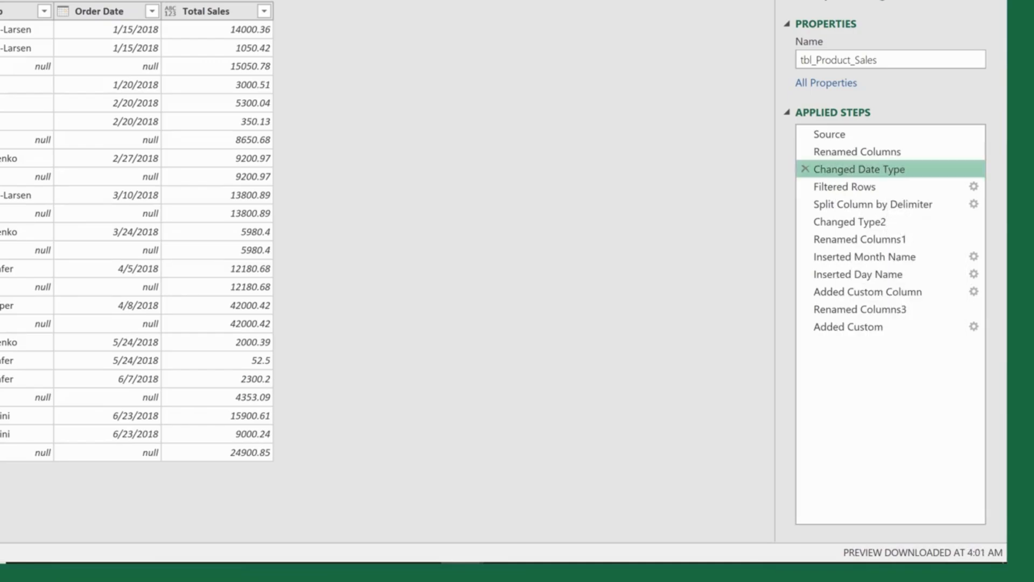
Step: Rename the Split Column by Delimiter applied step Split Sales Rep Names
right_click(878, 211)
left_click(929, 234)
type("Split Sales Rep Names")
key("Return")
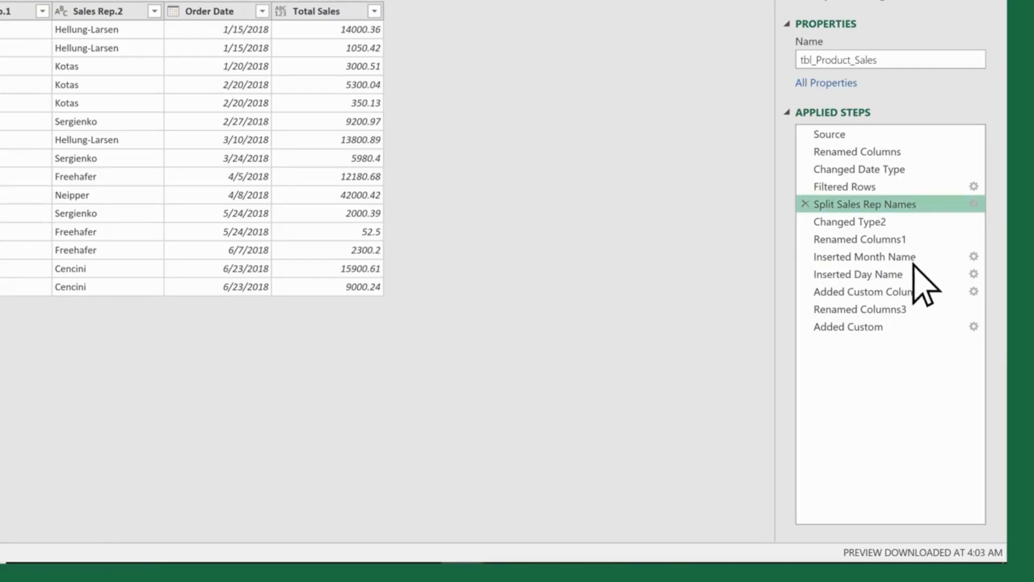
Step: Rename the Added Custom applied step Bonus
right_click(846, 328)
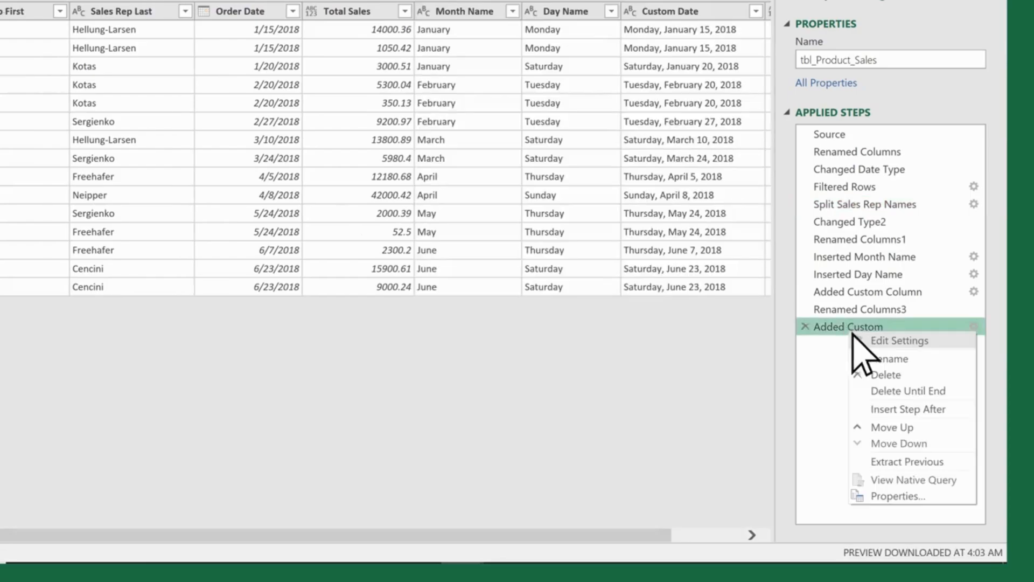
left_click(913, 358)
type("Bonus")
key("Return")
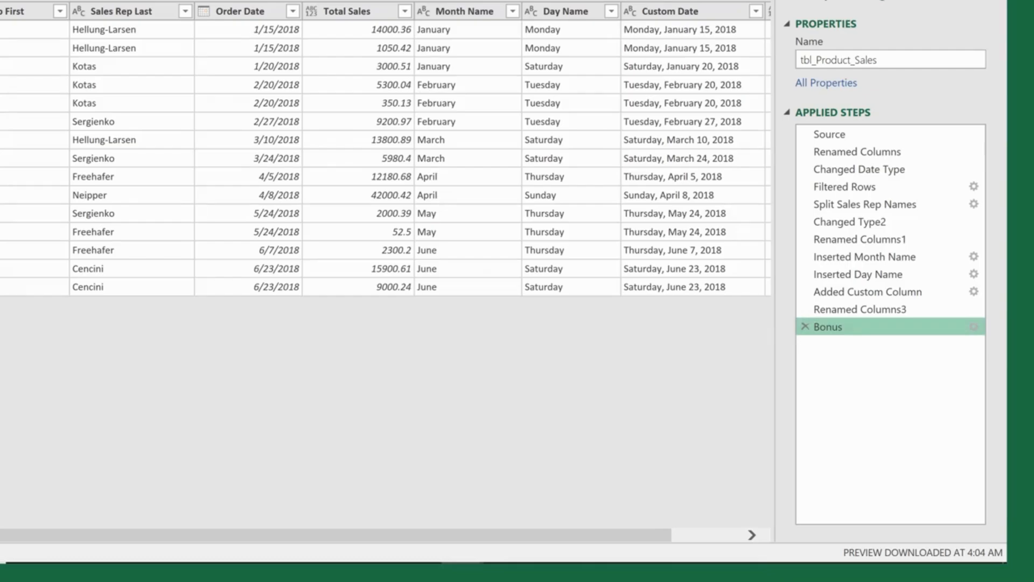
Step: Review the Bonus step's custom column settings without changing them, and close and load the query
left_click(973, 327)
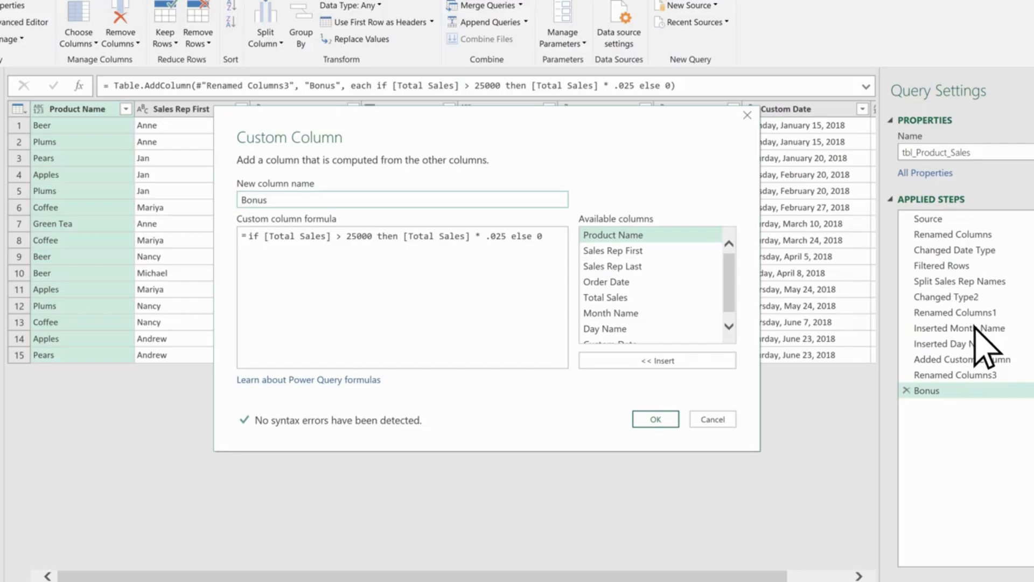
left_click(729, 418)
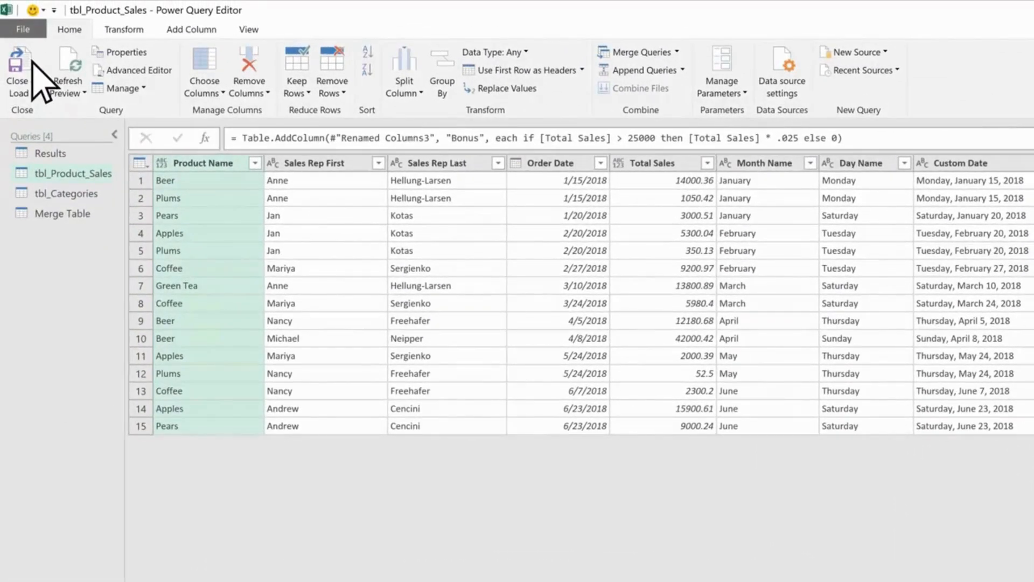
left_click(32, 63)
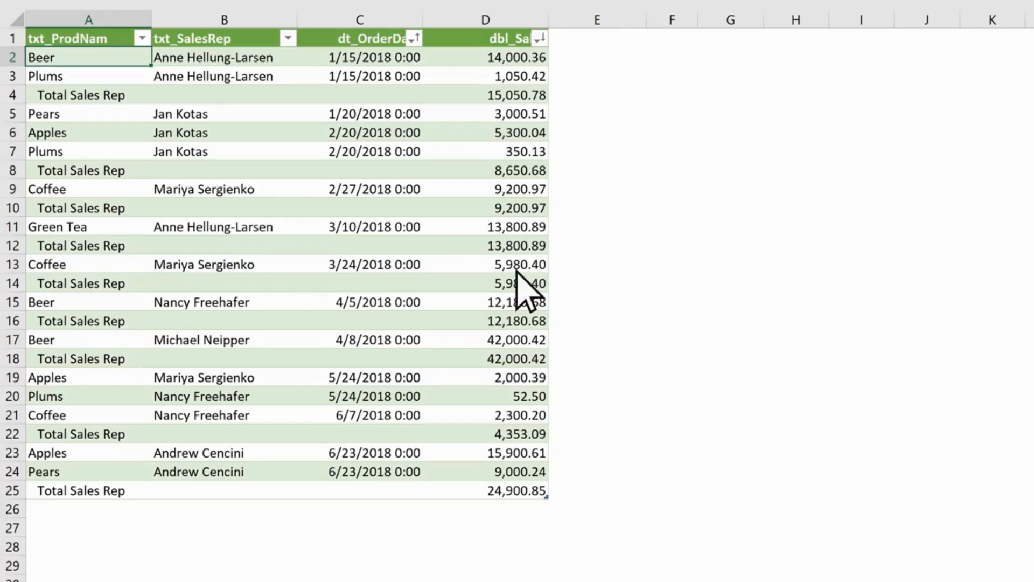
Step: Add an Apples row beneath the Sales Data table with the sales rep's full name, order date 2/14 and sales of 25000
left_click(64, 511)
type("Apples")
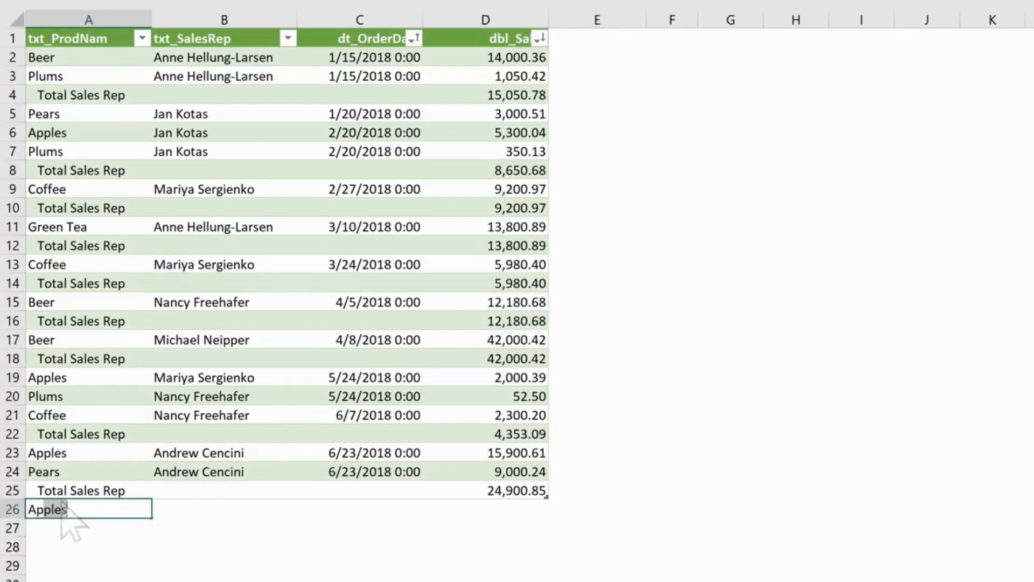
key("Tab")
type("Andrew Cencini")
key("Tab")
type("2/14")
key("Tab")
type("25000")
key("Return")
Step: Add a Pears row to the Sales Data table with the sales rep's full name, order date 2/14 and sales of 35000
type("Pears")
key("Tab")
type("Jan Kotas")
key("Tab")
type("2/14")
key("Tab")
type("35000")
key("Return")
Step: Add a Beer row to the Sales Data table with the sales rep's full name, order date 2/14 and sales of 15000
type("Beer")
key("Tab")
type("Nancy Freehafer")
key("Tab")
type("2/14")
key("Tab")
type("15000")
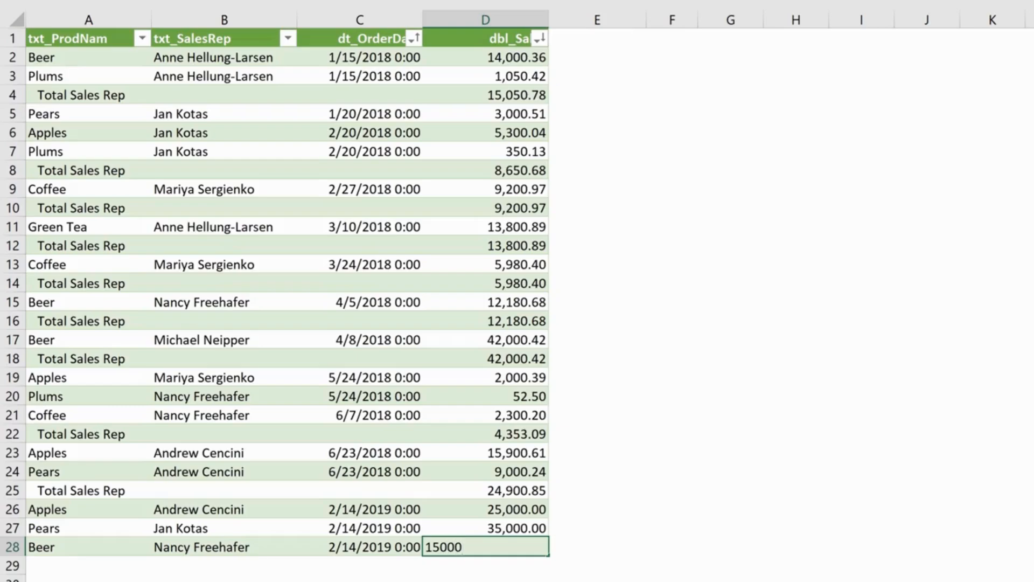
key("Return")
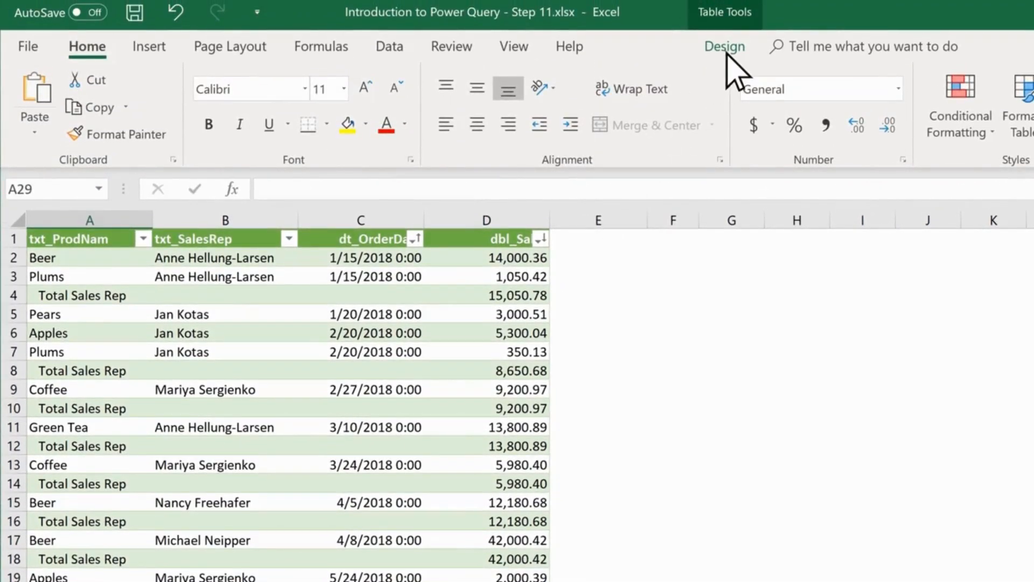
Step: Refresh all queries in the workbook and open the PQ Sales Data sheet to check the new rows
left_click(725, 47)
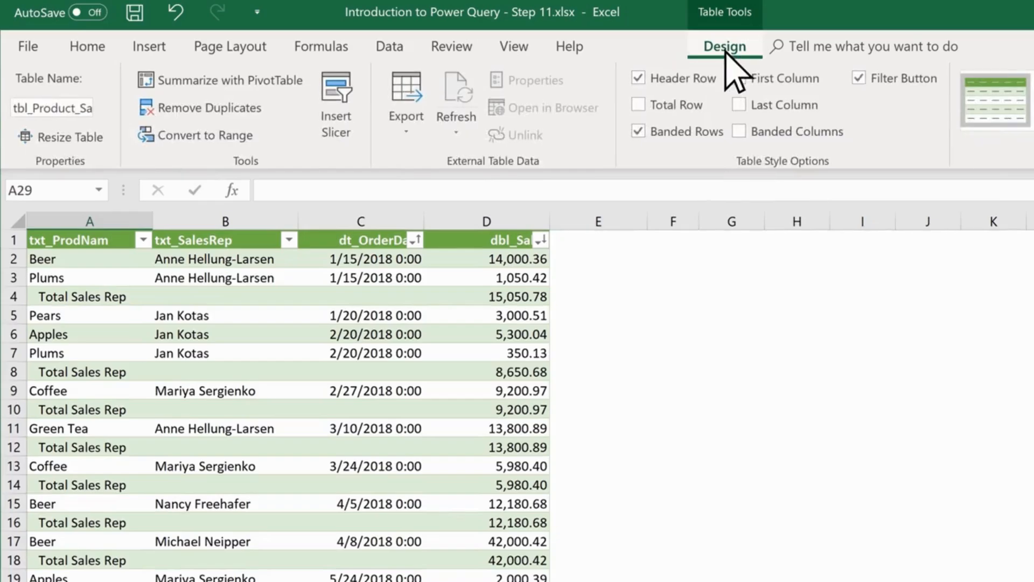
left_click(455, 129)
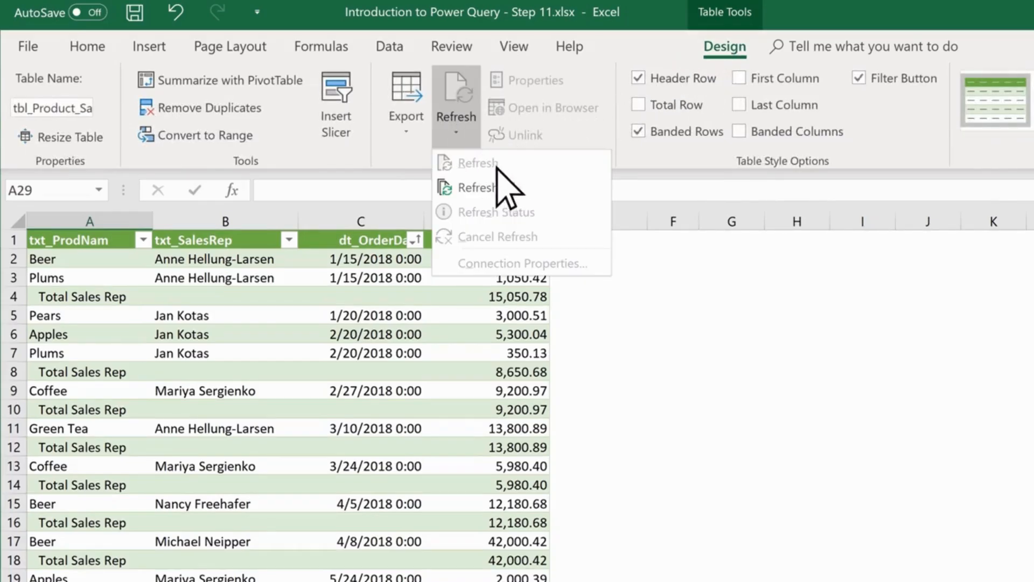
left_click(521, 186)
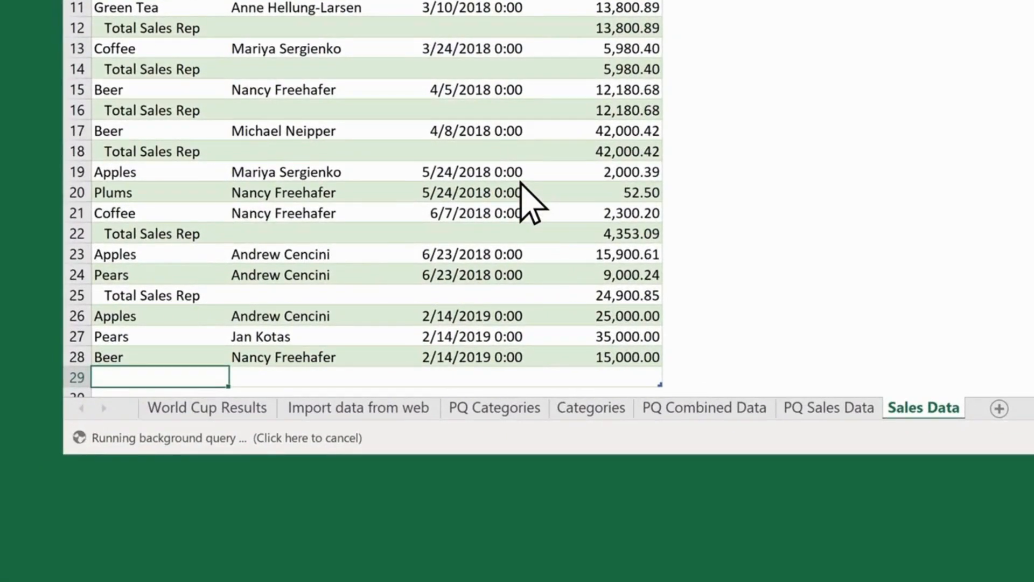
left_click(830, 410)
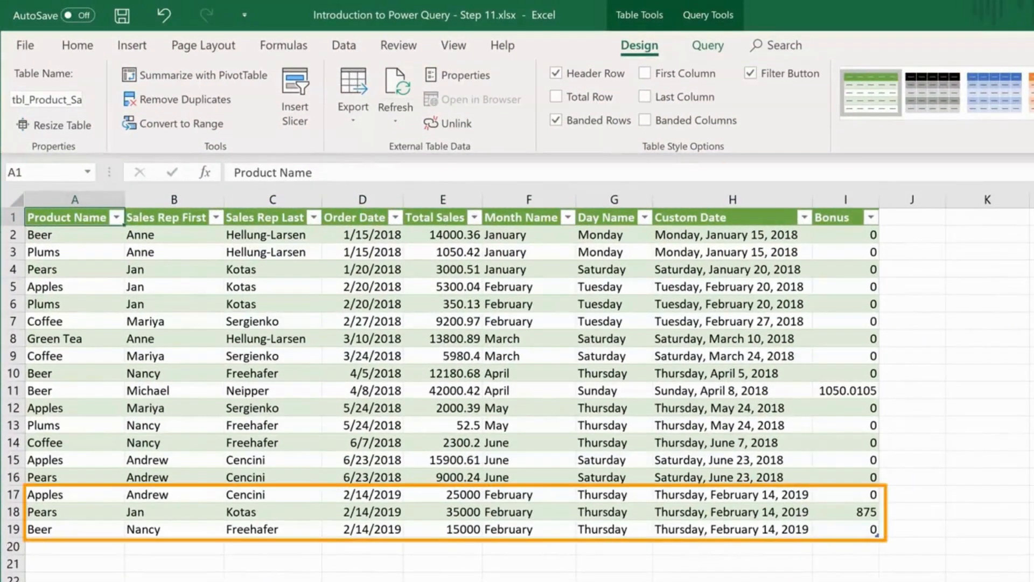